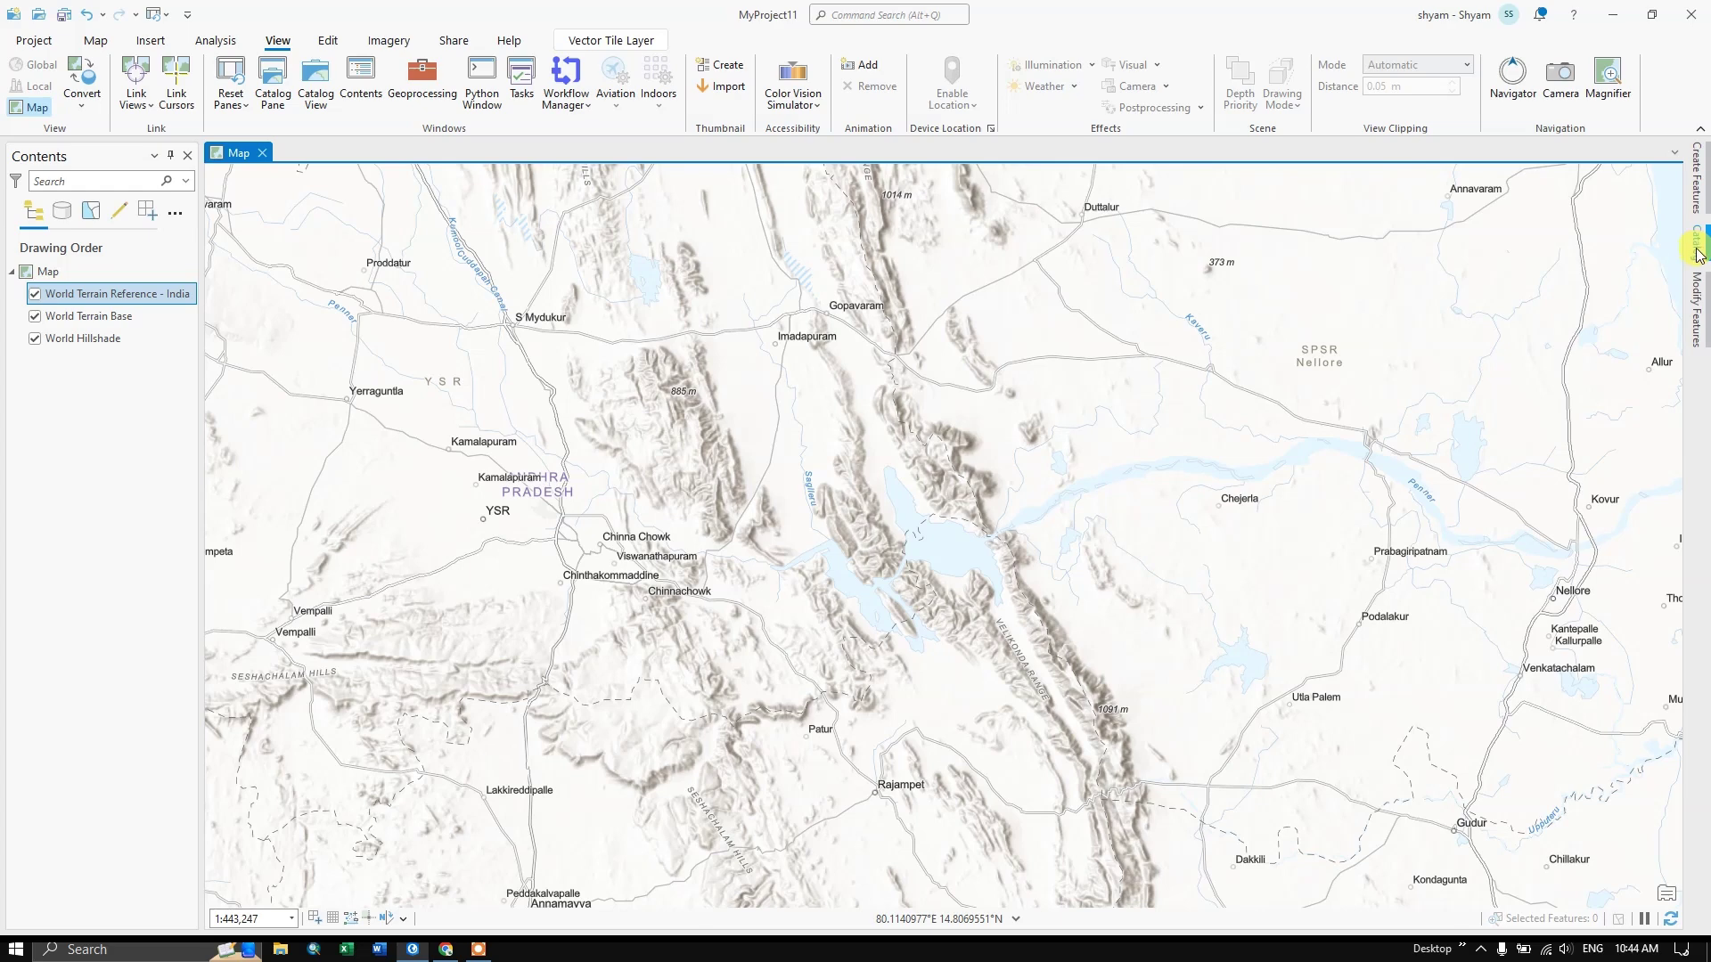
Step: Open the Catalog pane from the View tab and select the project's Styles and Toolboxes entries
{"action": "left_click", "coordinate": [96, 41]}
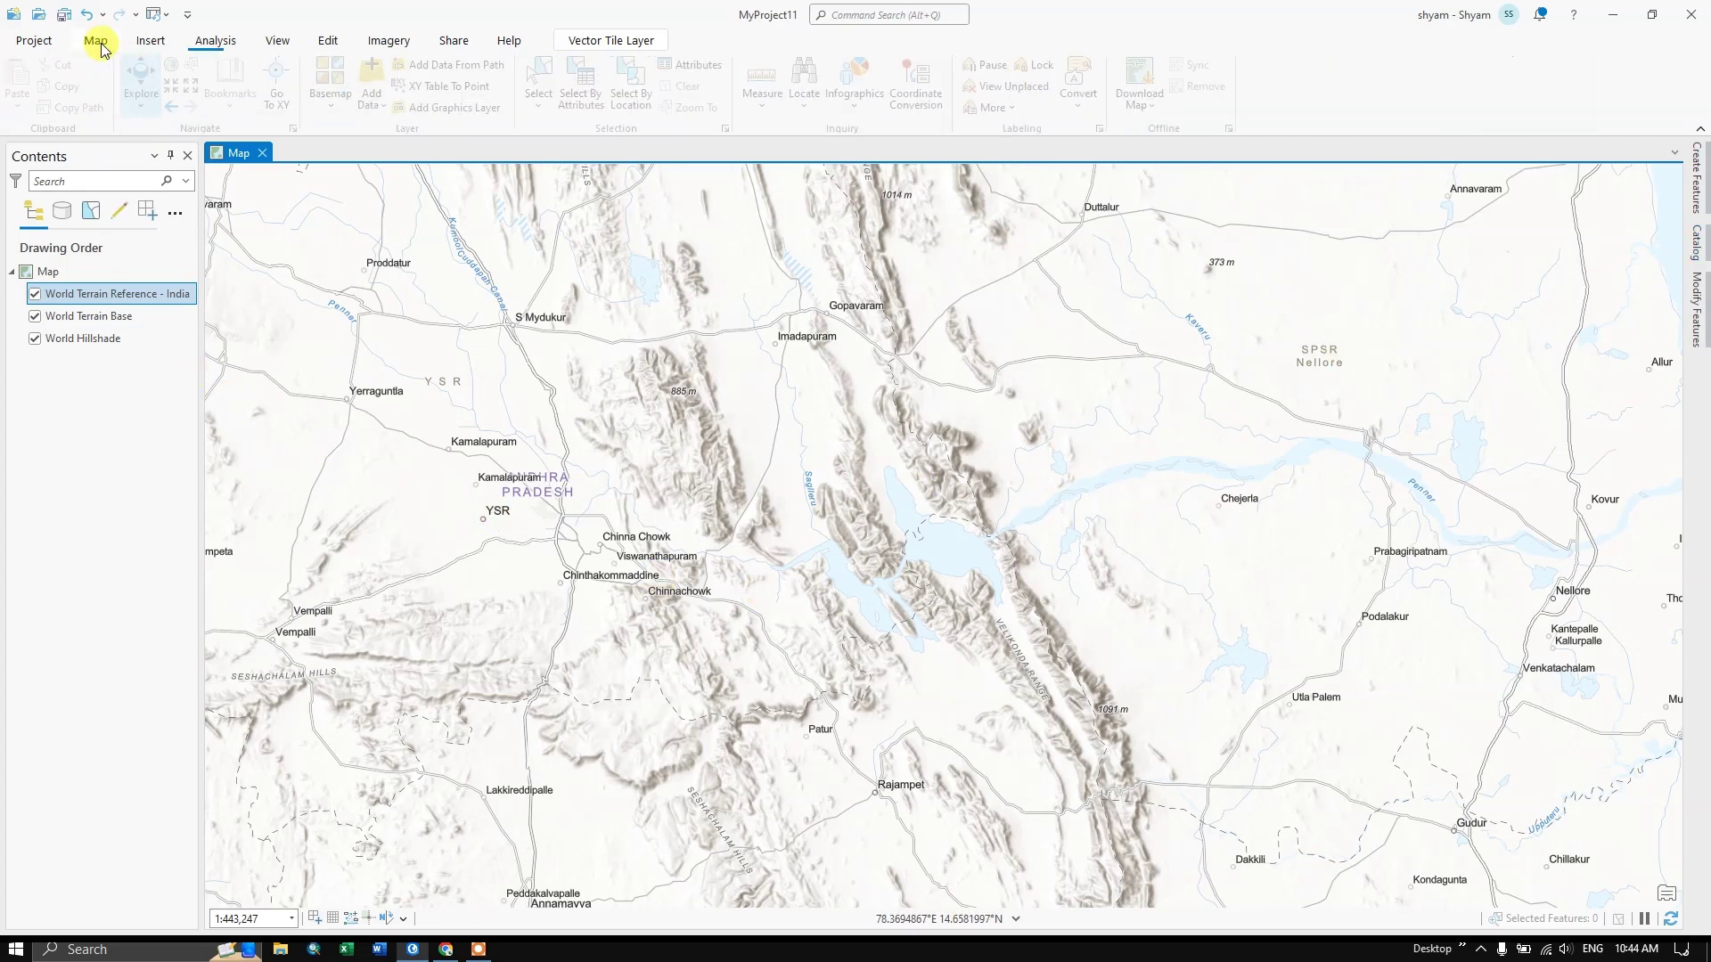
{"action": "left_click", "coordinate": [280, 42]}
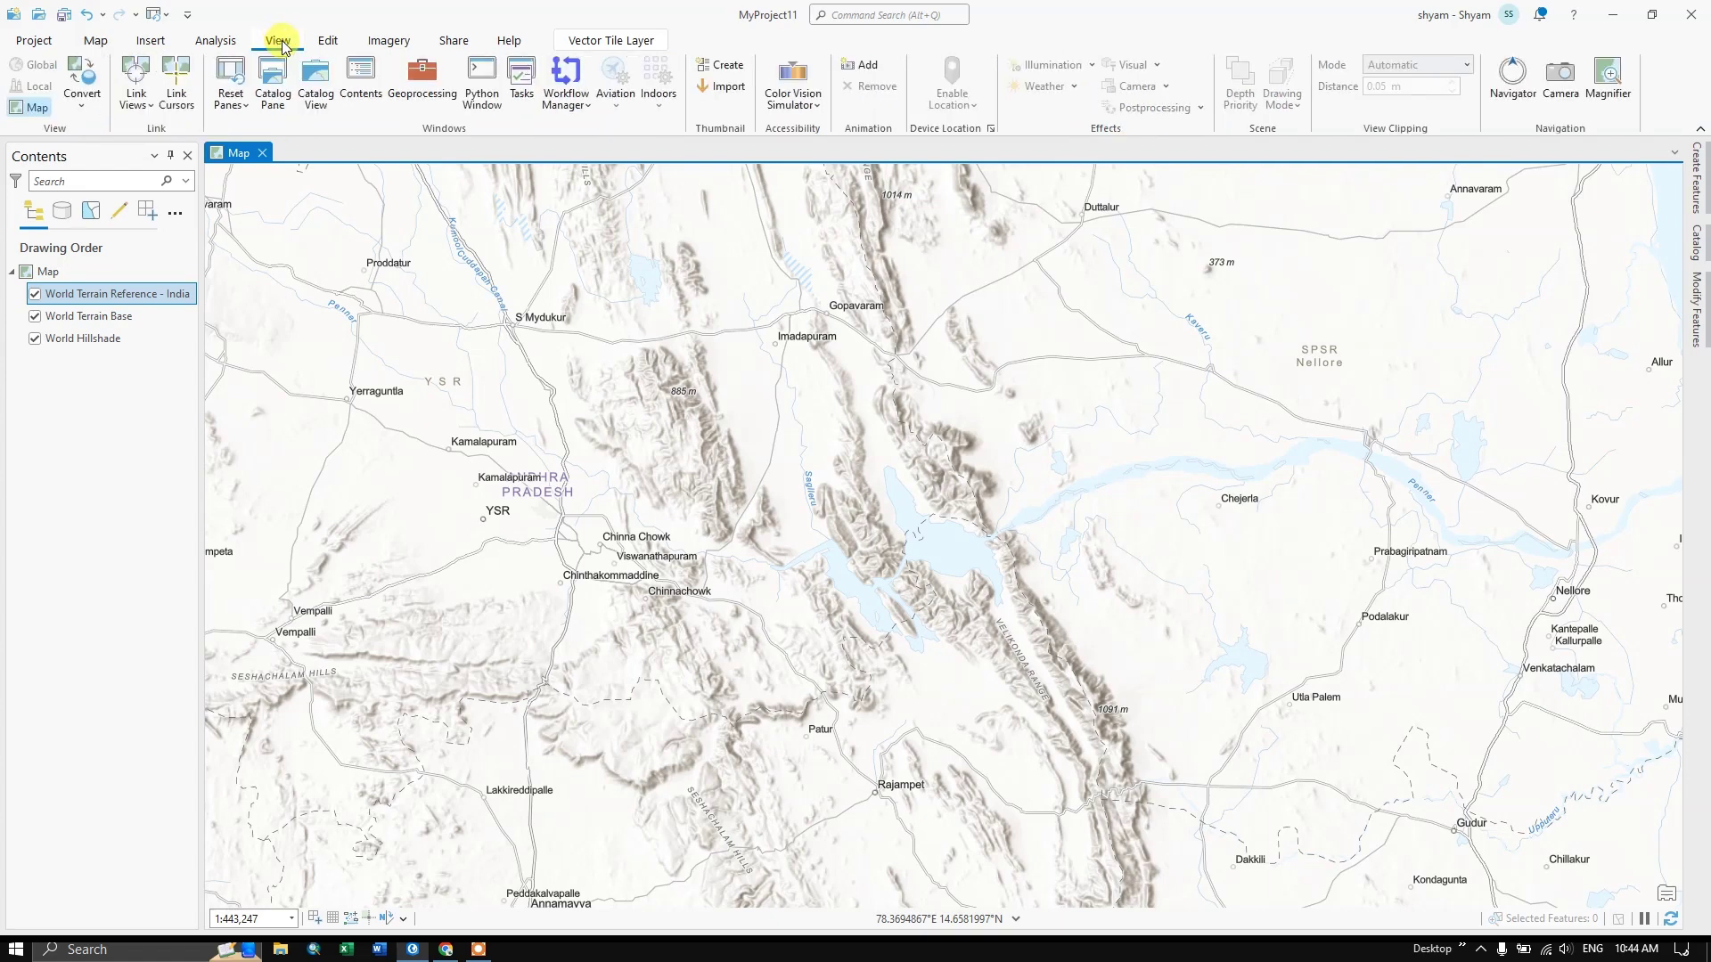
{"action": "left_click", "coordinate": [274, 90]}
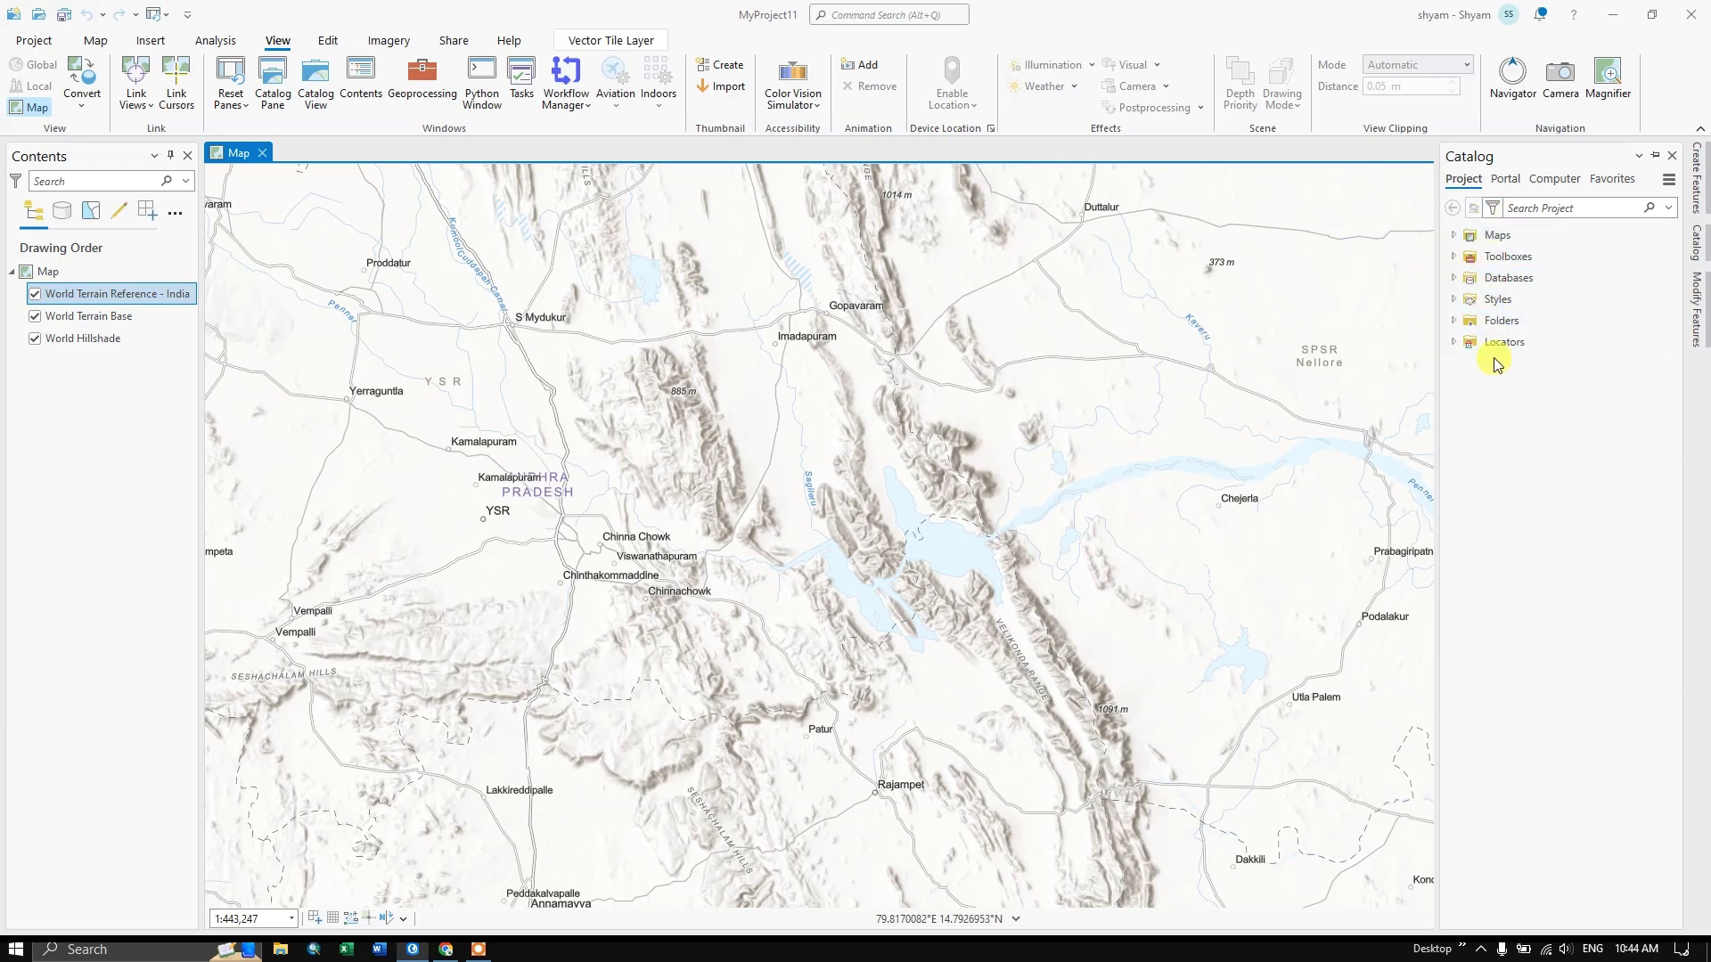
{"action": "left_click", "coordinate": [1504, 296]}
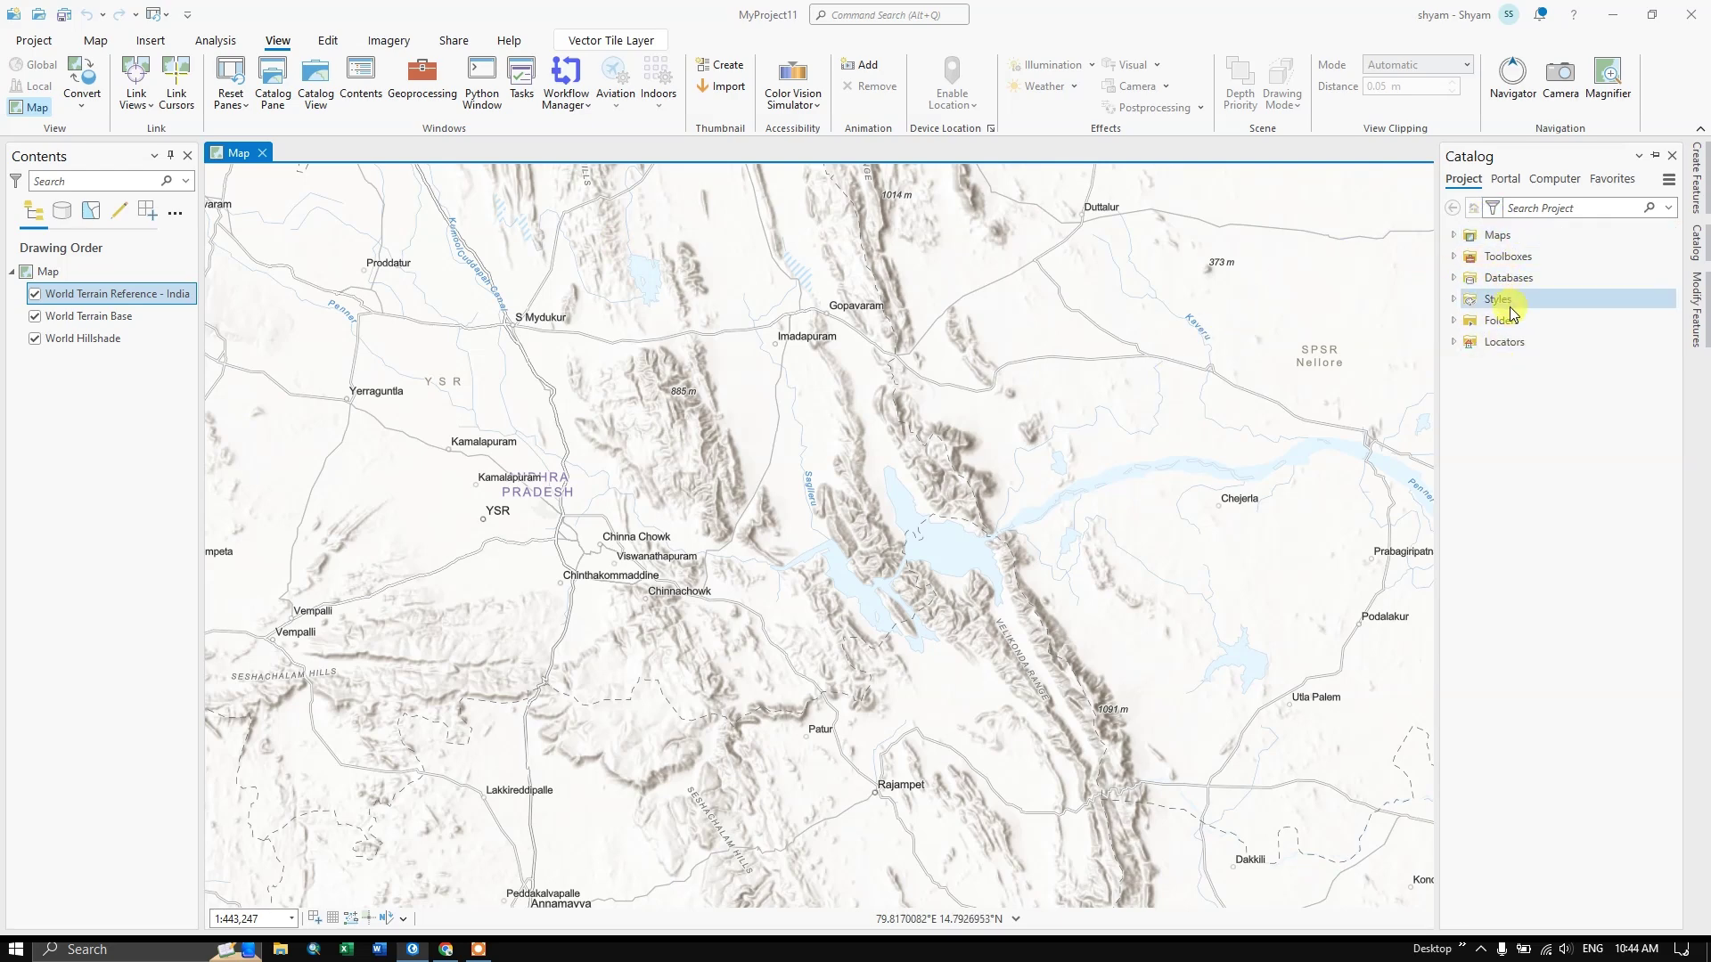
{"action": "left_click", "coordinate": [1526, 262]}
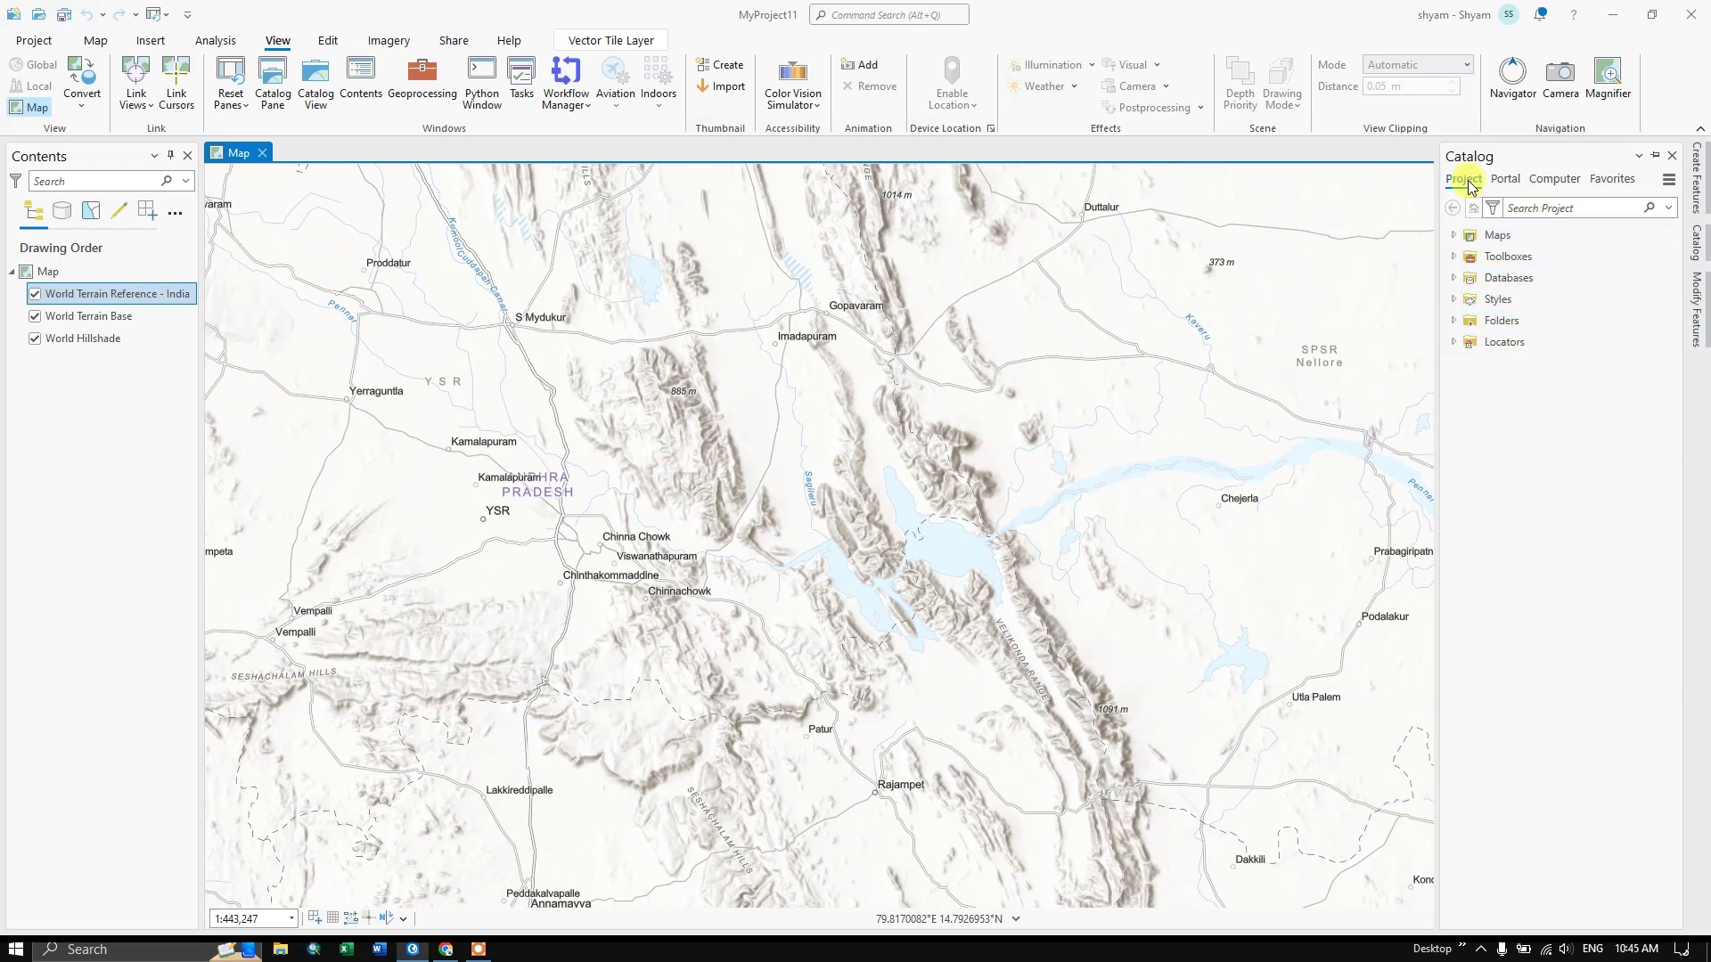
Step: Browse Computer > This PC > New Volume (D:) and open New > Shapefile on the ArcGISPro folder
{"action": "left_click", "coordinate": [1550, 179]}
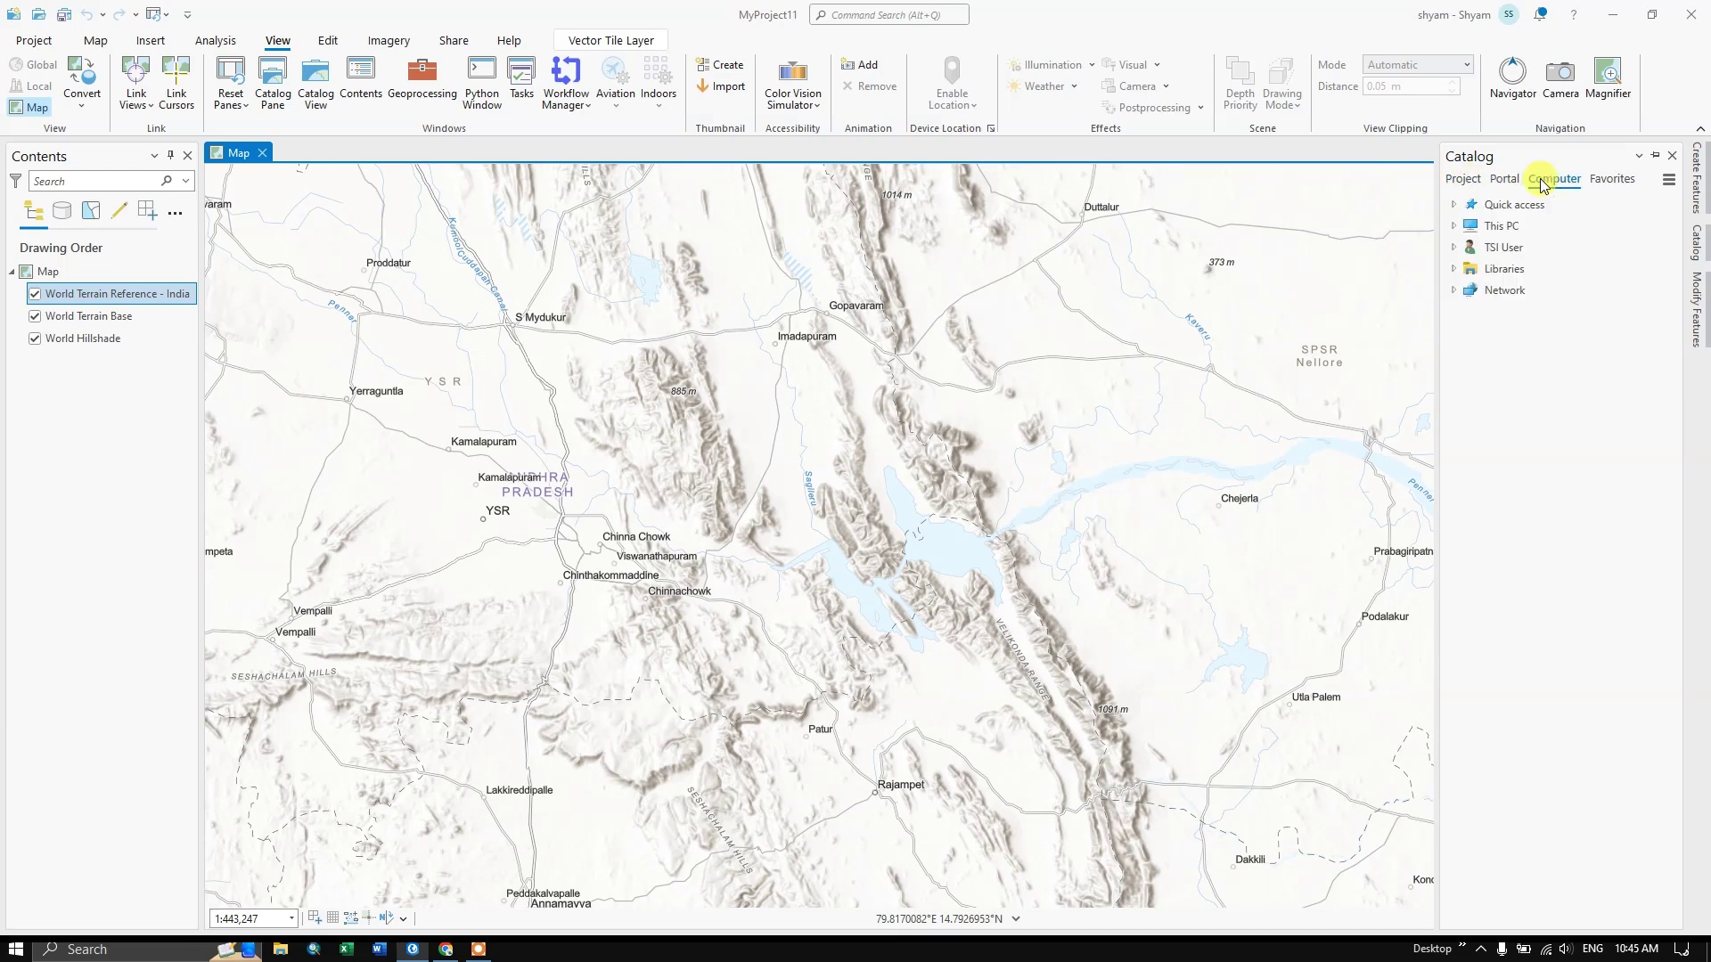
{"action": "double_click", "coordinate": [1468, 230]}
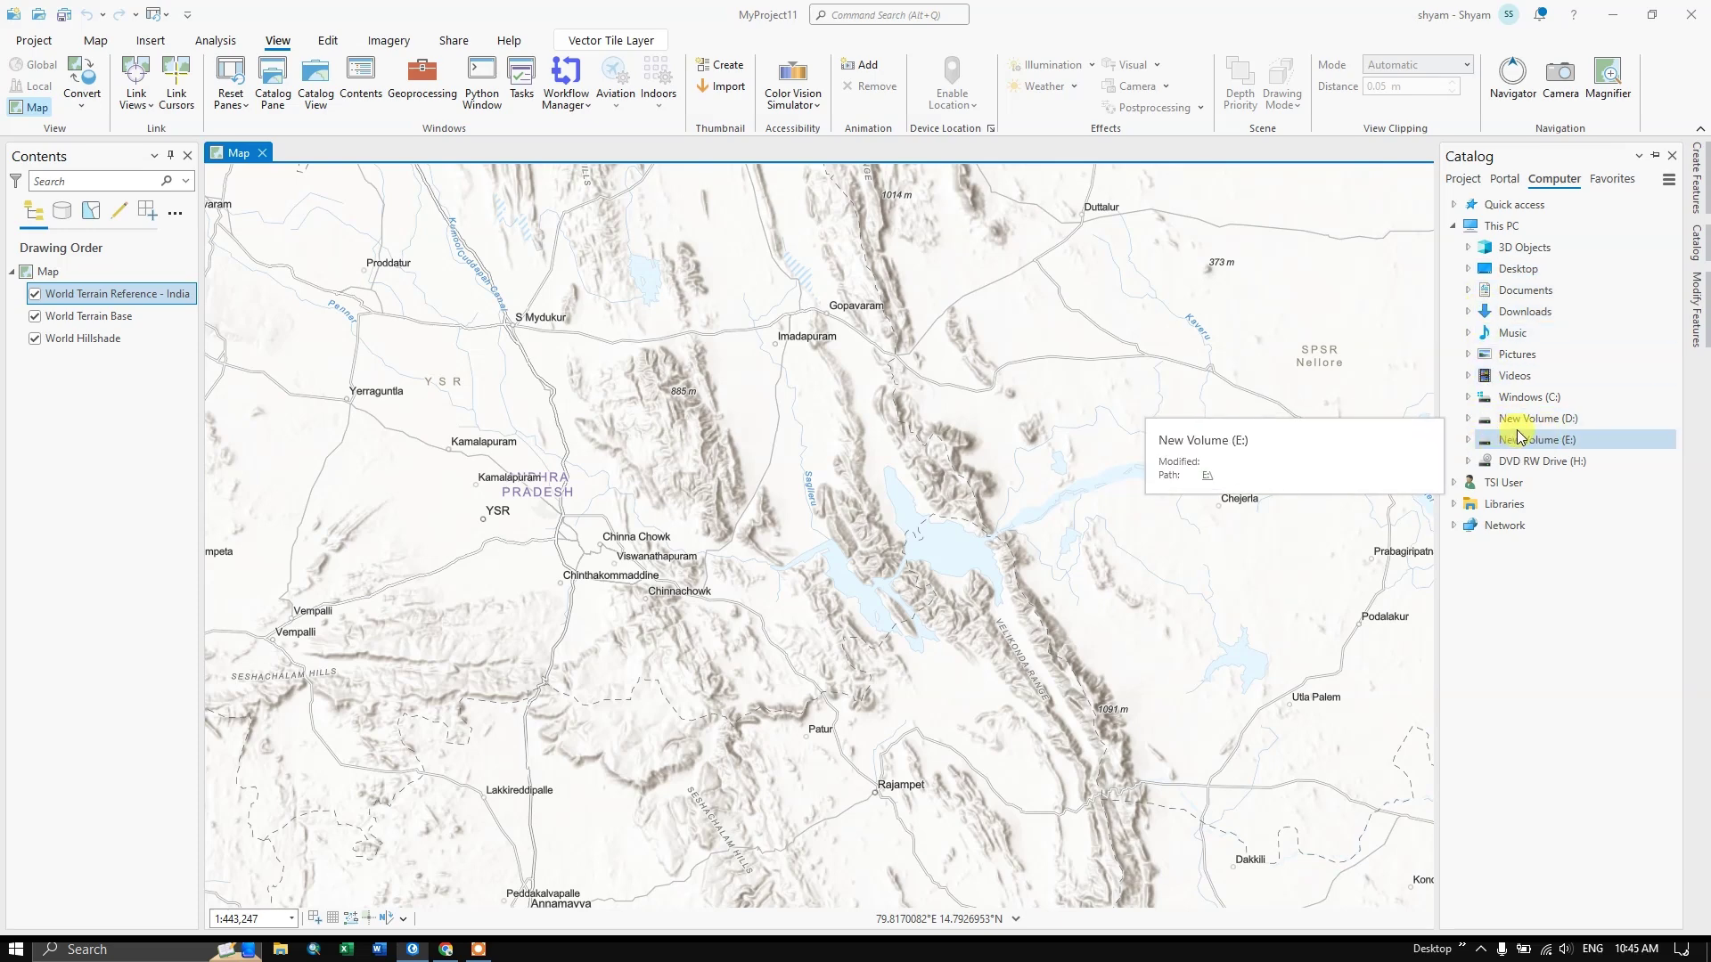
{"action": "left_click", "coordinate": [1468, 441]}
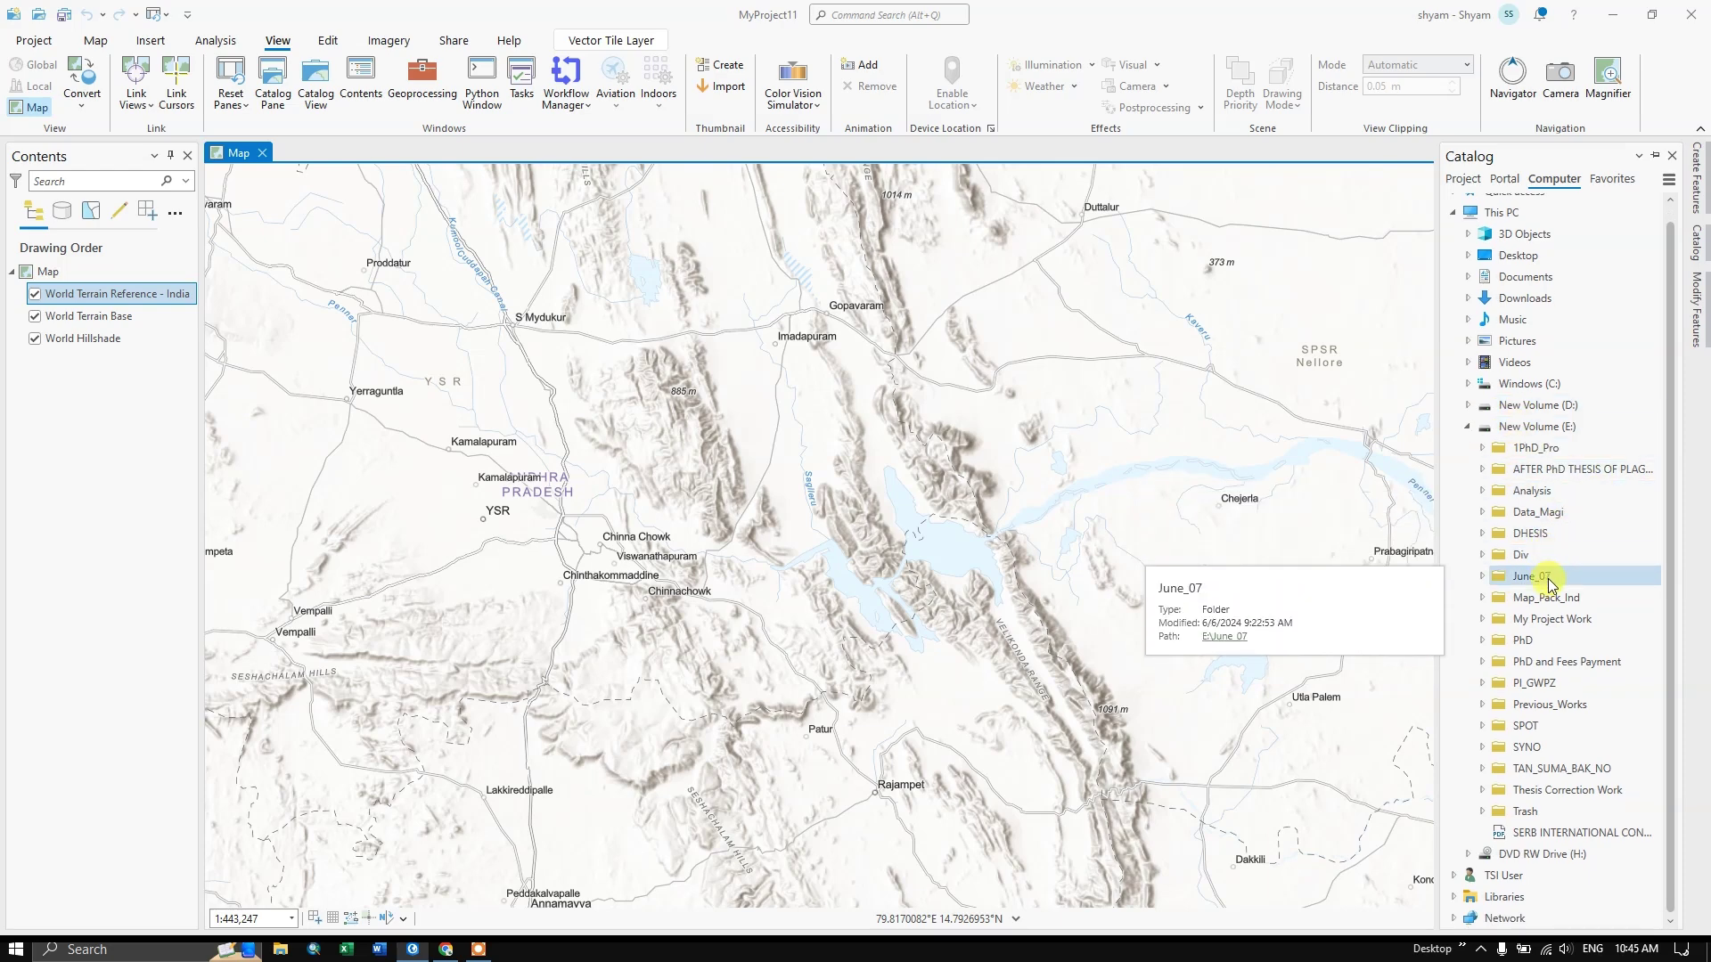
{"action": "left_click", "coordinate": [1468, 427]}
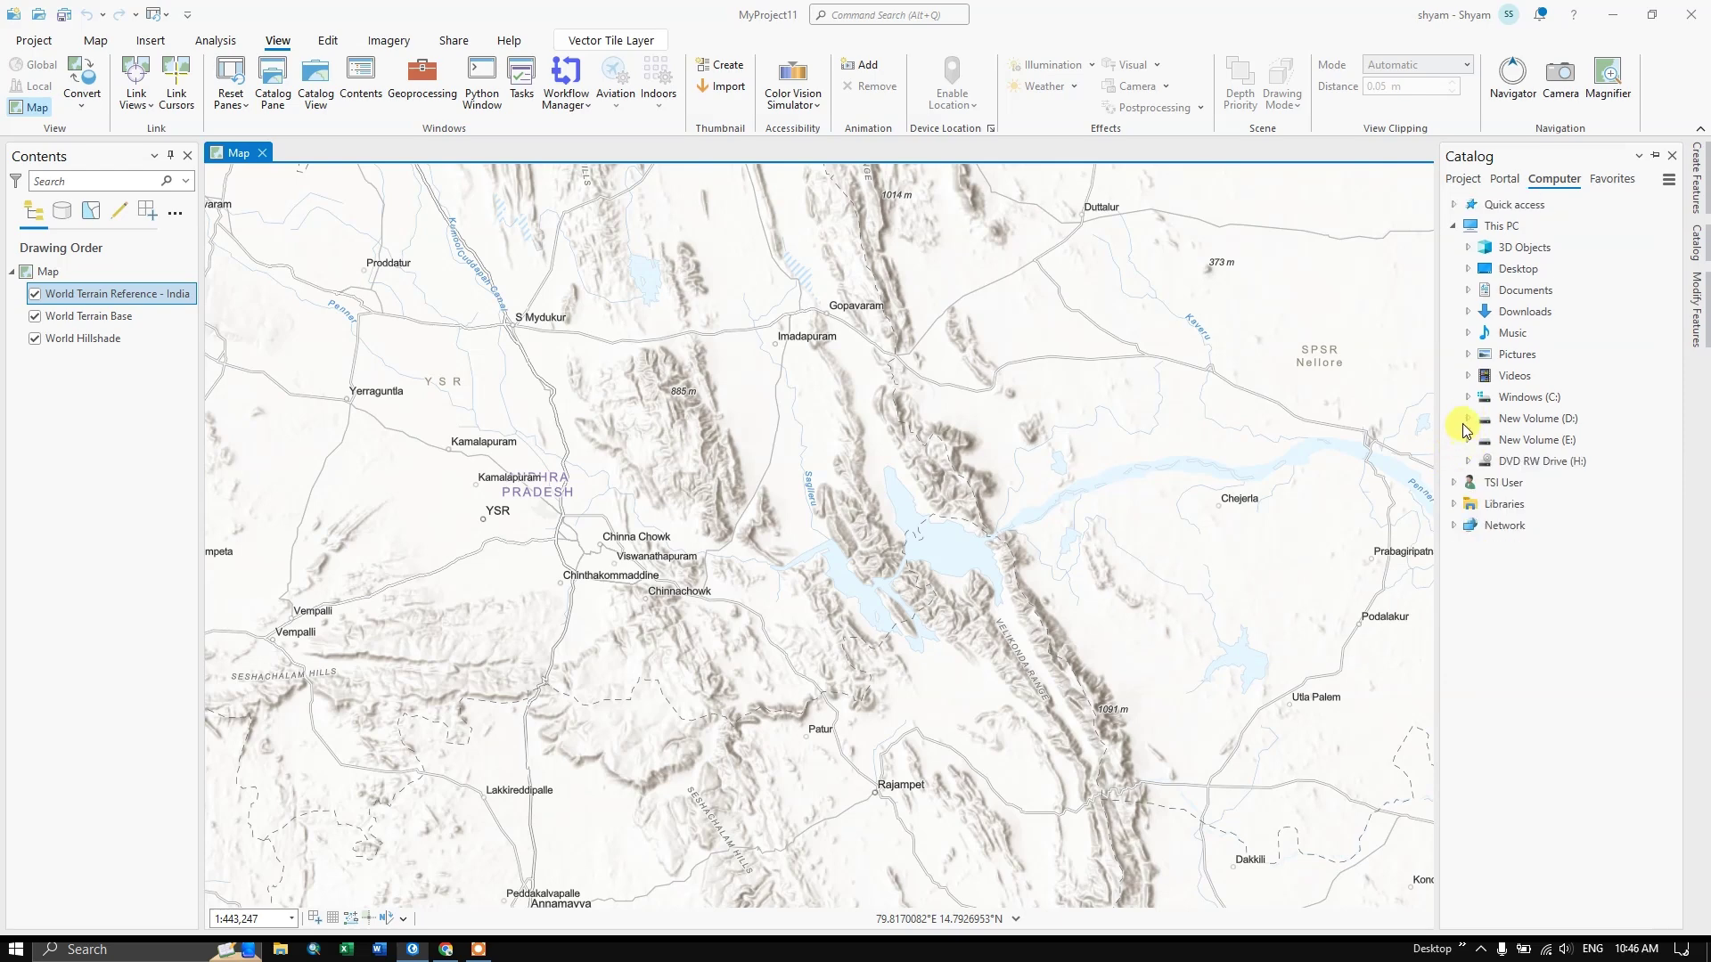
{"action": "left_click", "coordinate": [1486, 426]}
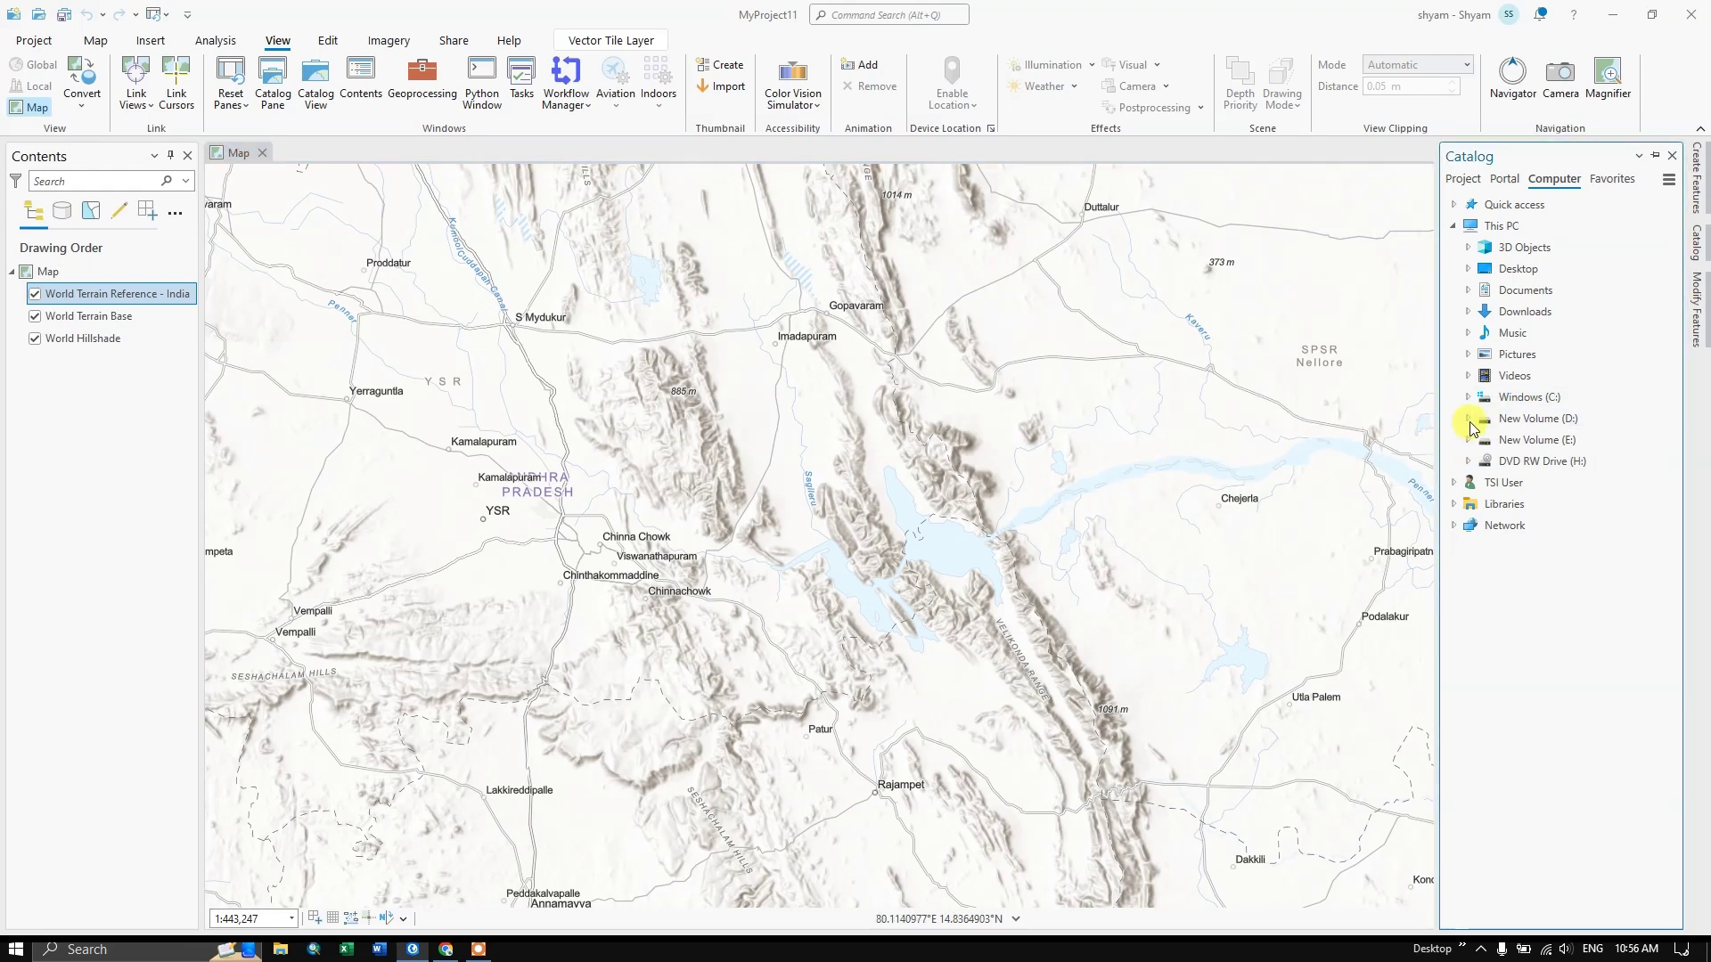
{"action": "left_click", "coordinate": [1468, 420]}
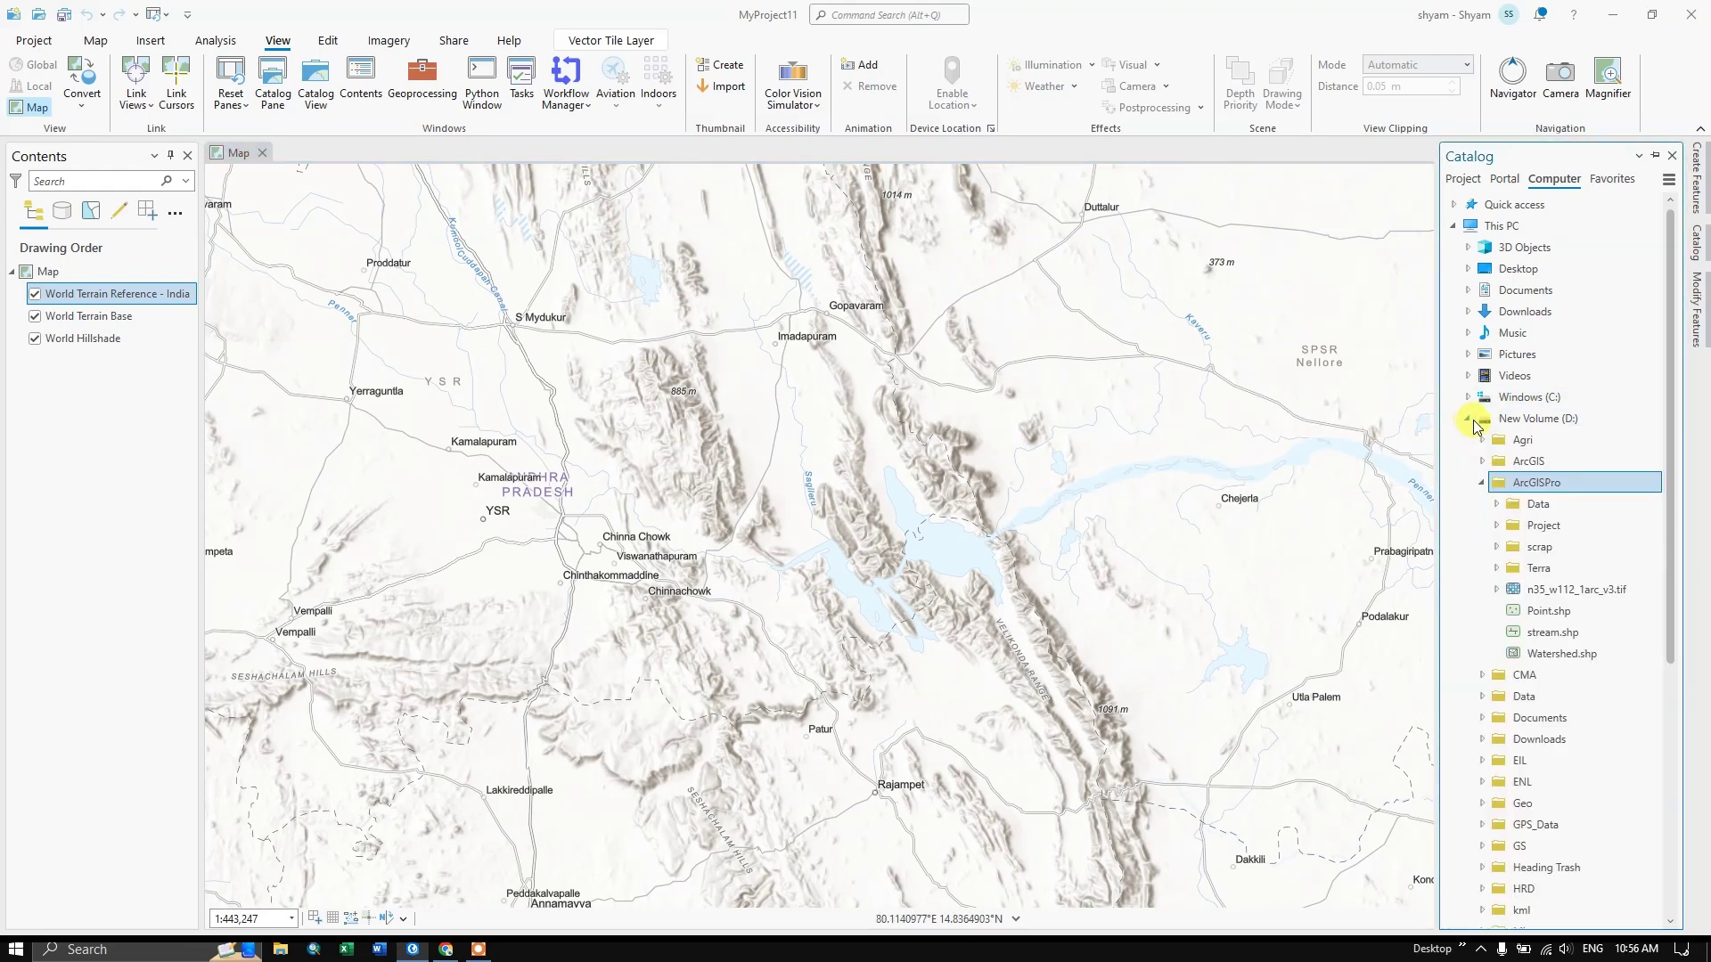
{"action": "left_click", "coordinate": [1538, 505]}
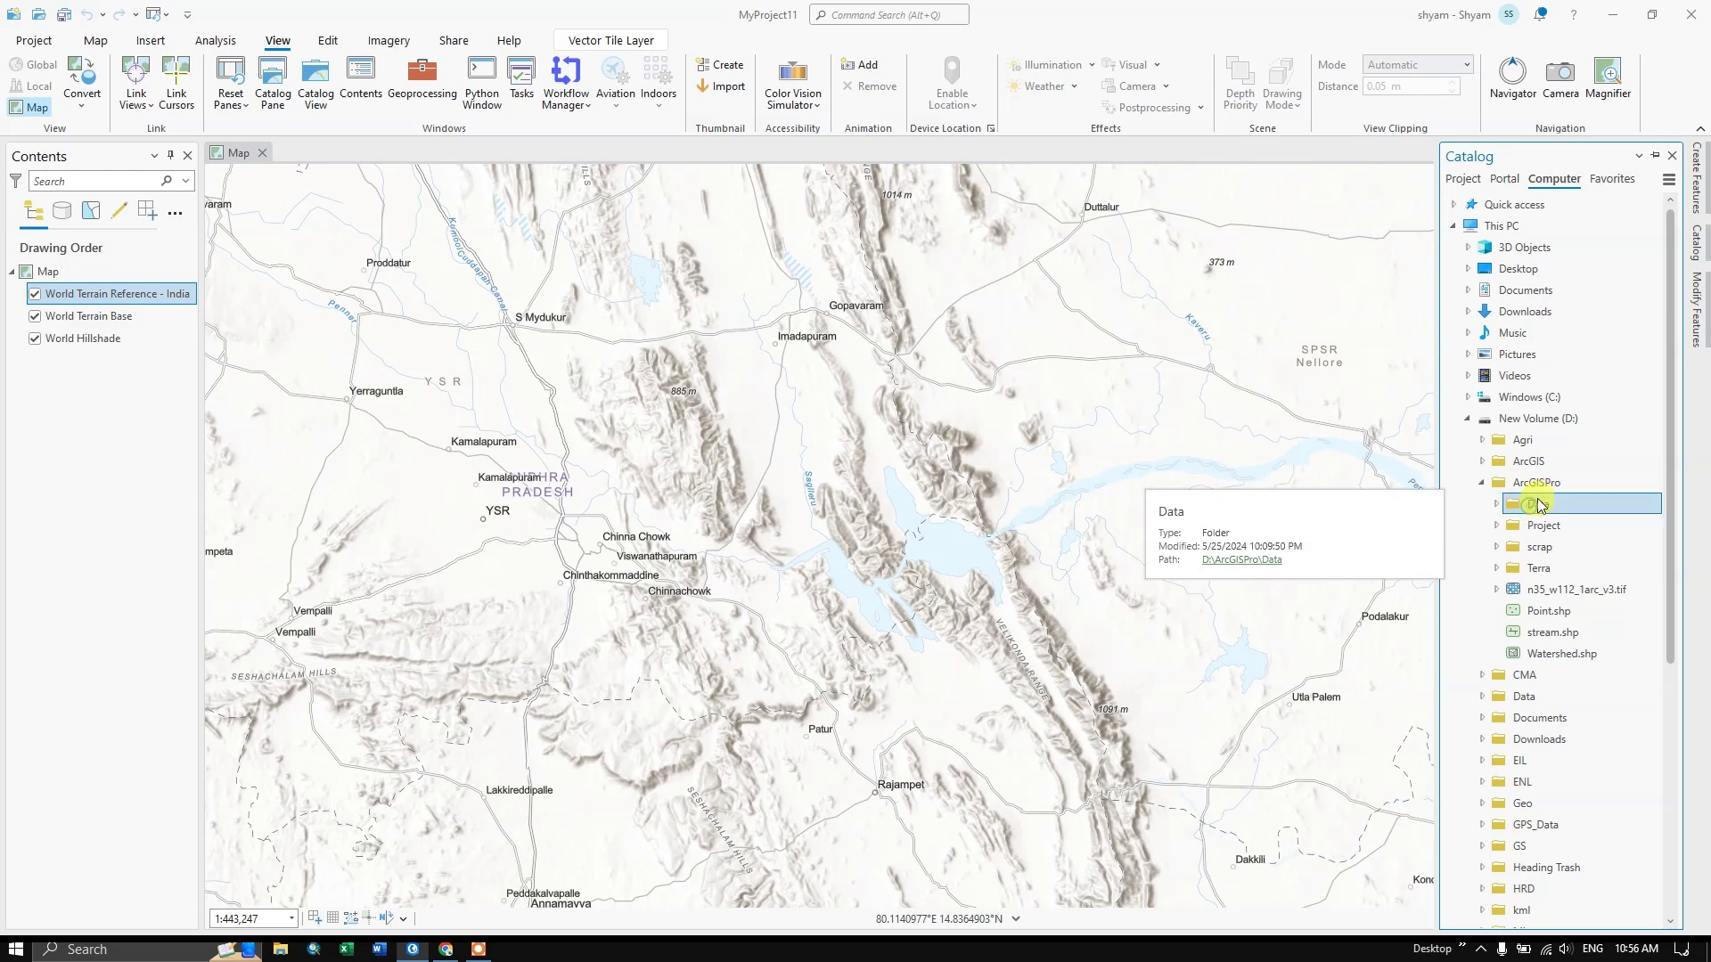
{"action": "left_click", "coordinate": [1538, 488]}
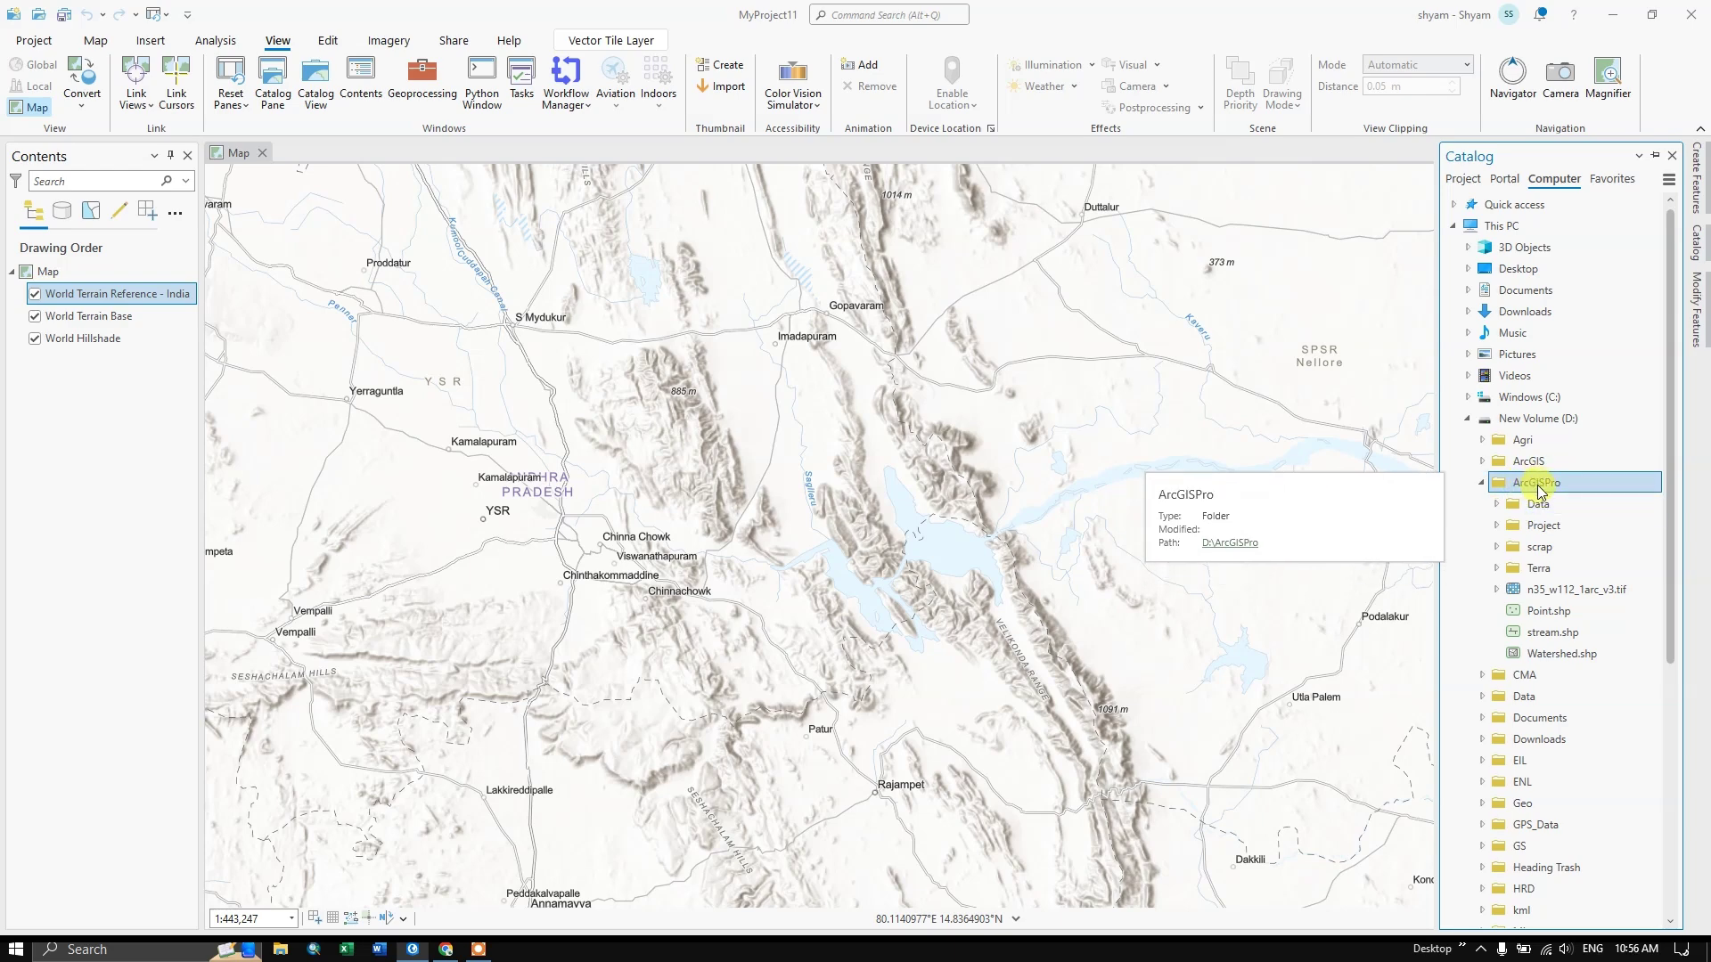
{"action": "right_click", "coordinate": [1539, 491]}
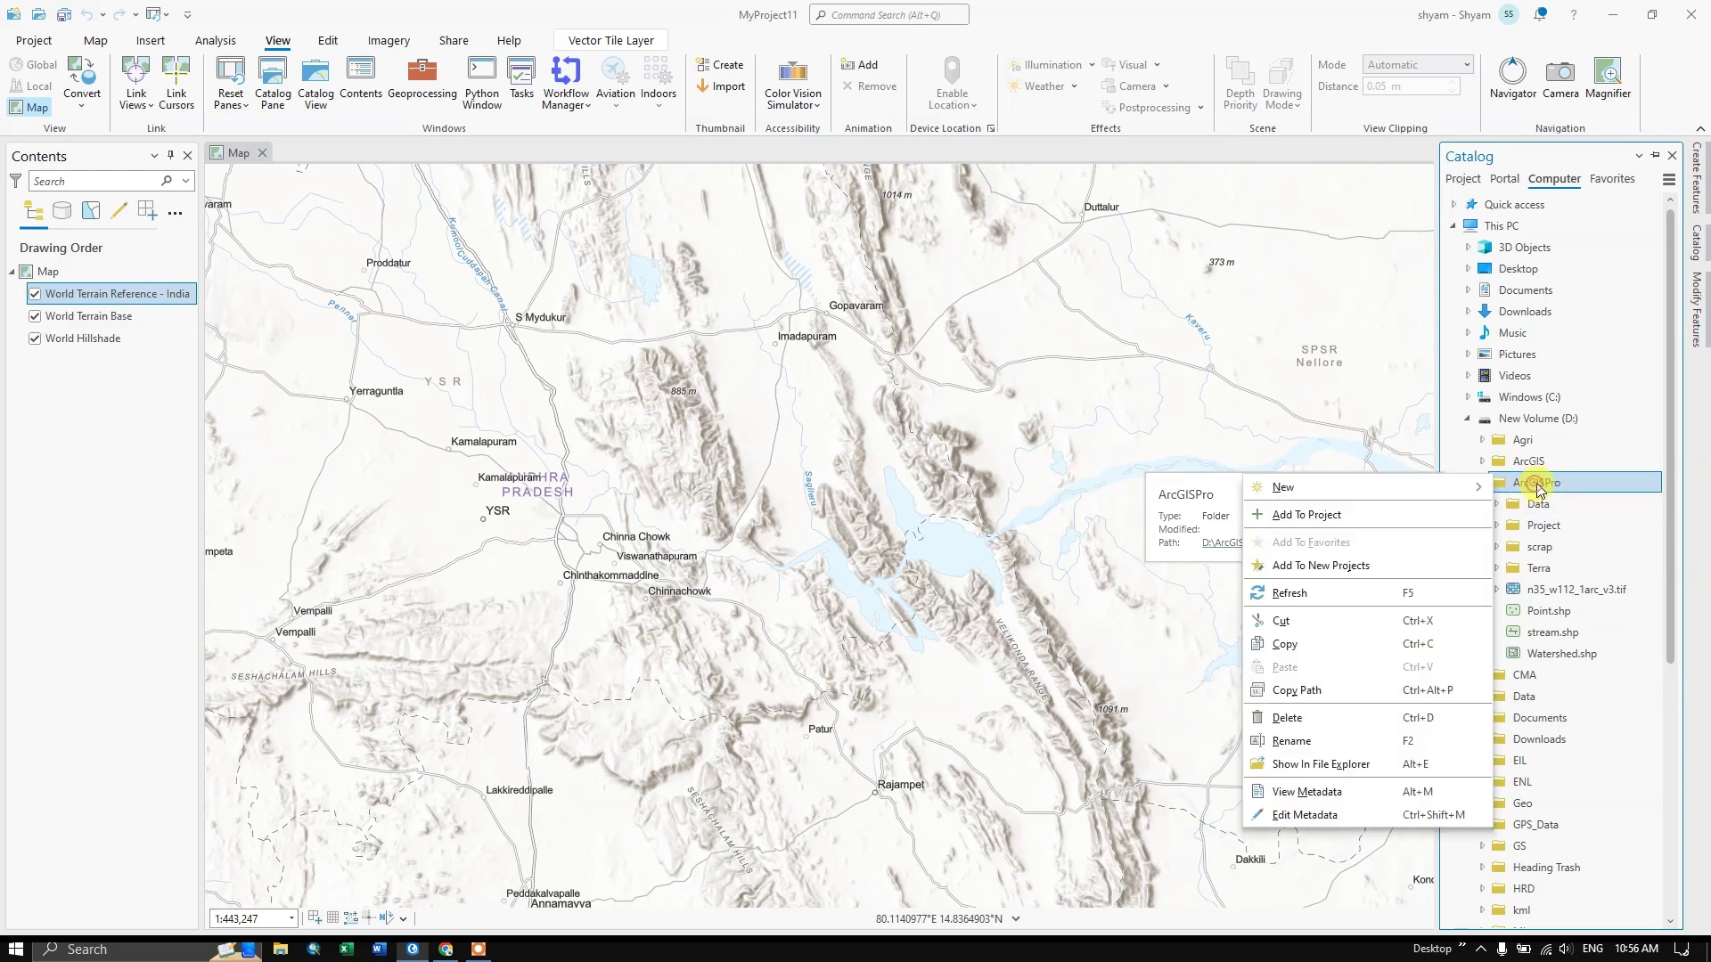
{"action": "mouse_move", "coordinate": [1361, 489]}
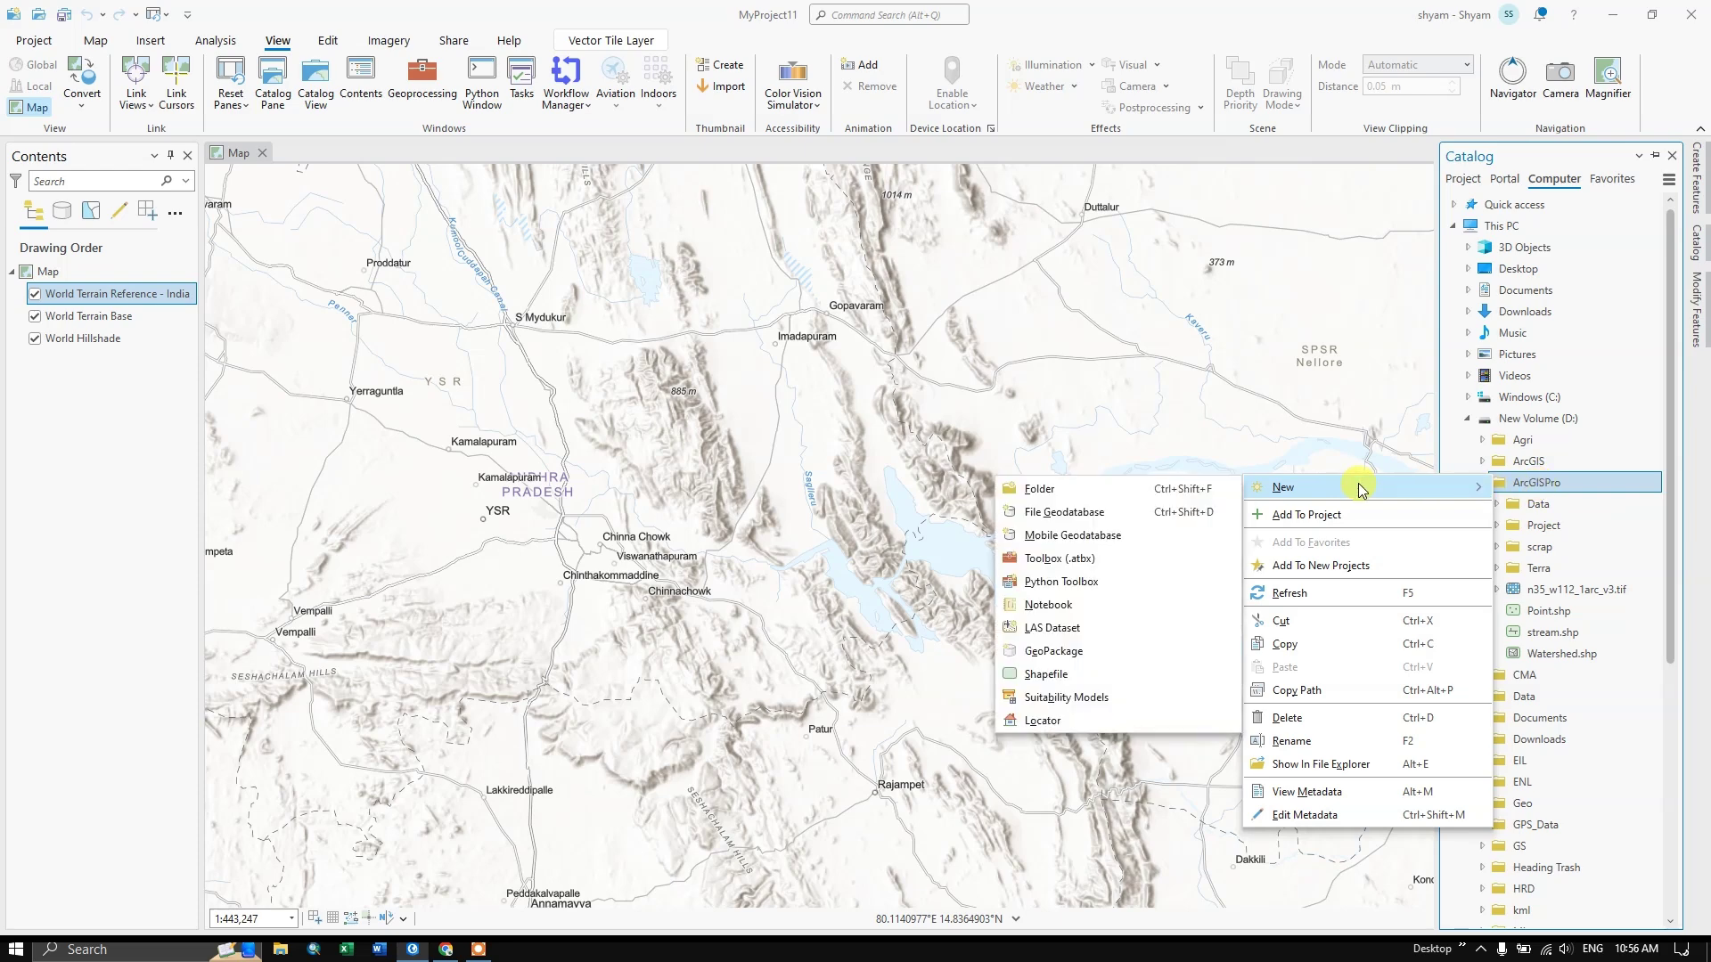
Step: Start a new shapefile and move the Create Feature Class form over the map
{"action": "left_click", "coordinate": [1069, 681]}
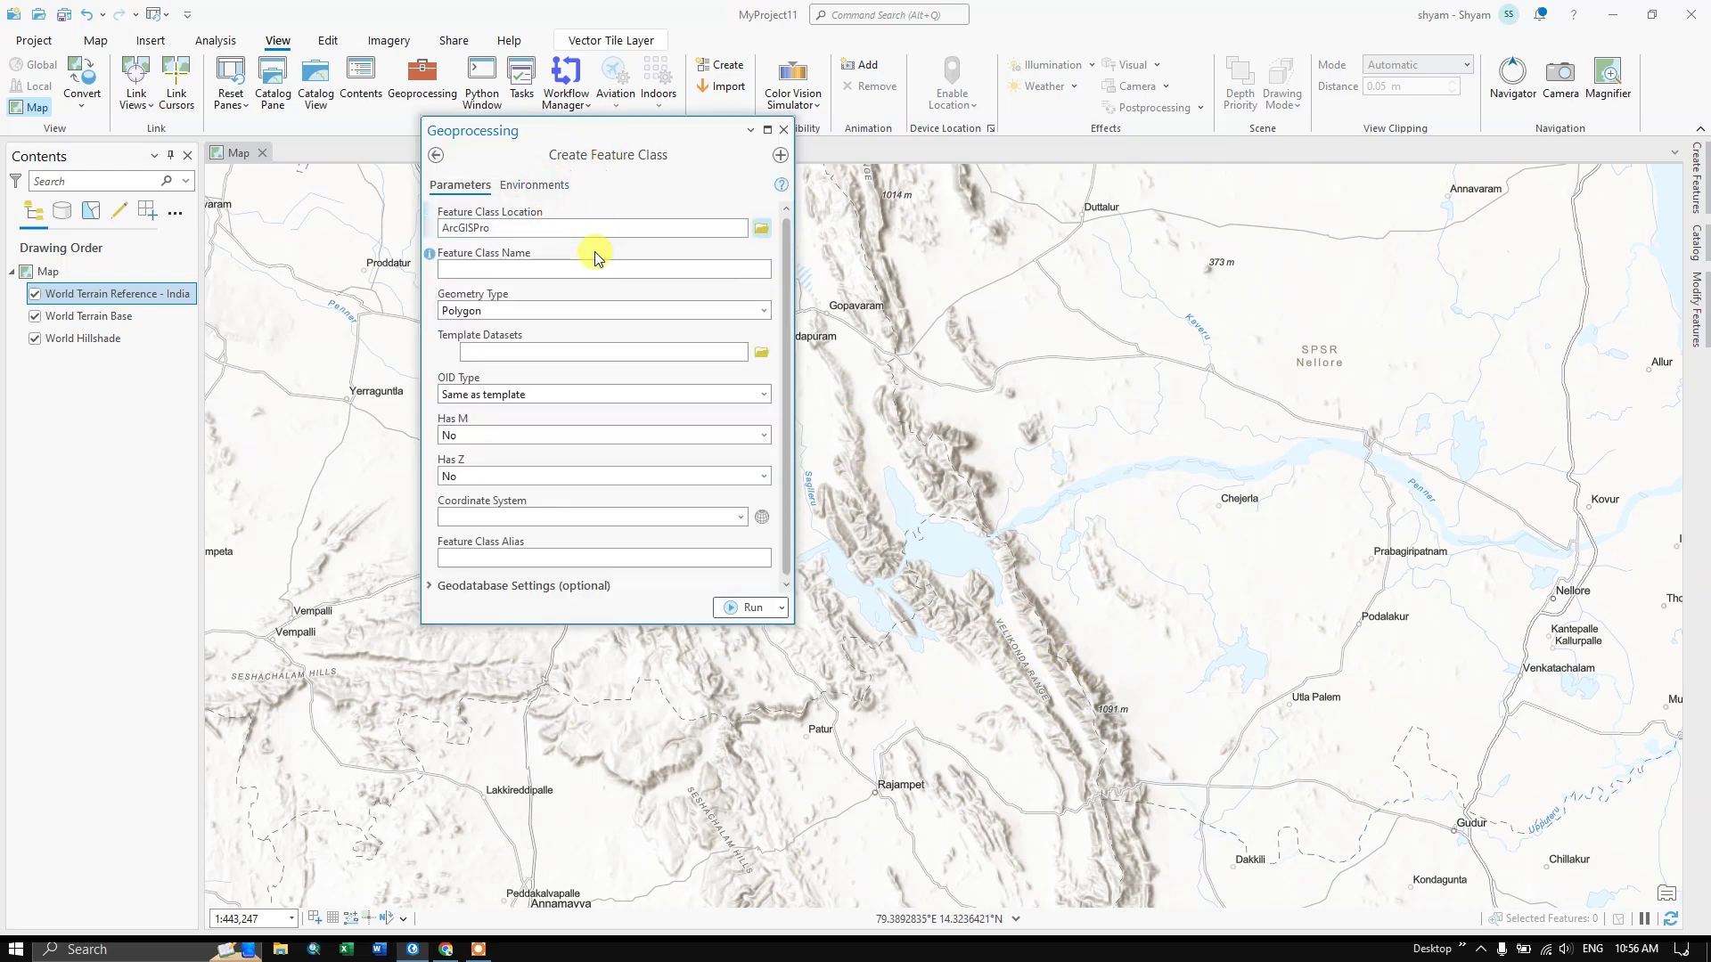
{"action": "left_click_drag", "start_coordinate": [601, 127], "coordinate": [773, 223]}
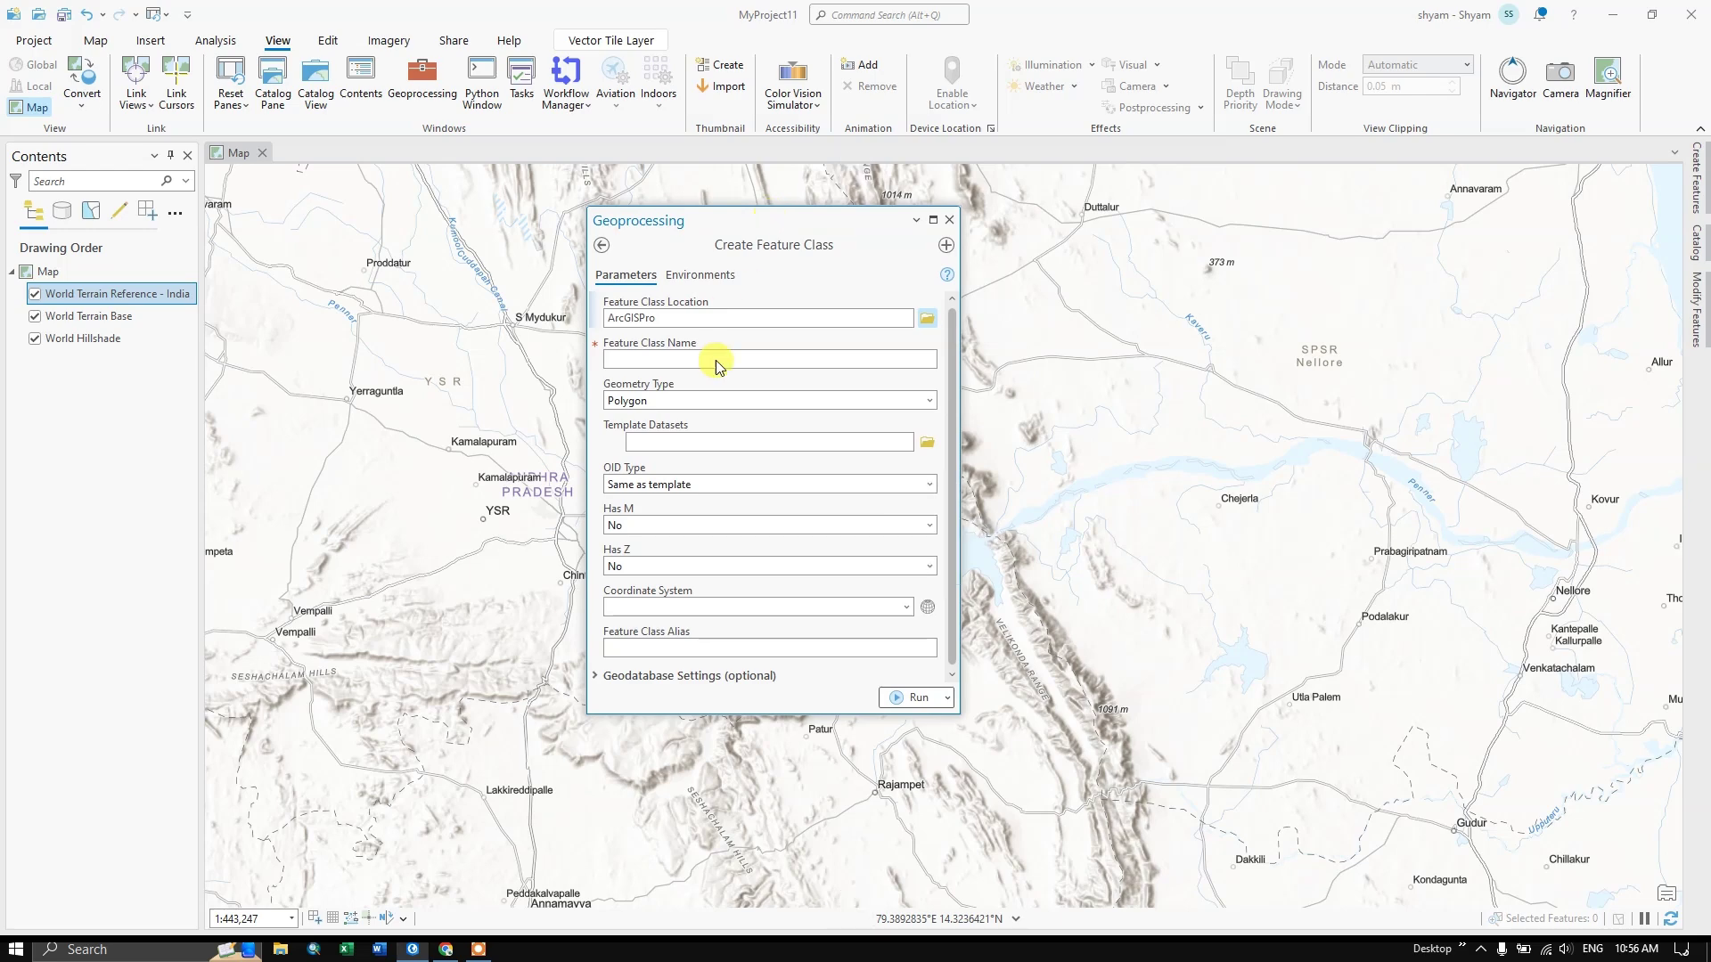
{"action": "left_click", "coordinate": [652, 359]}
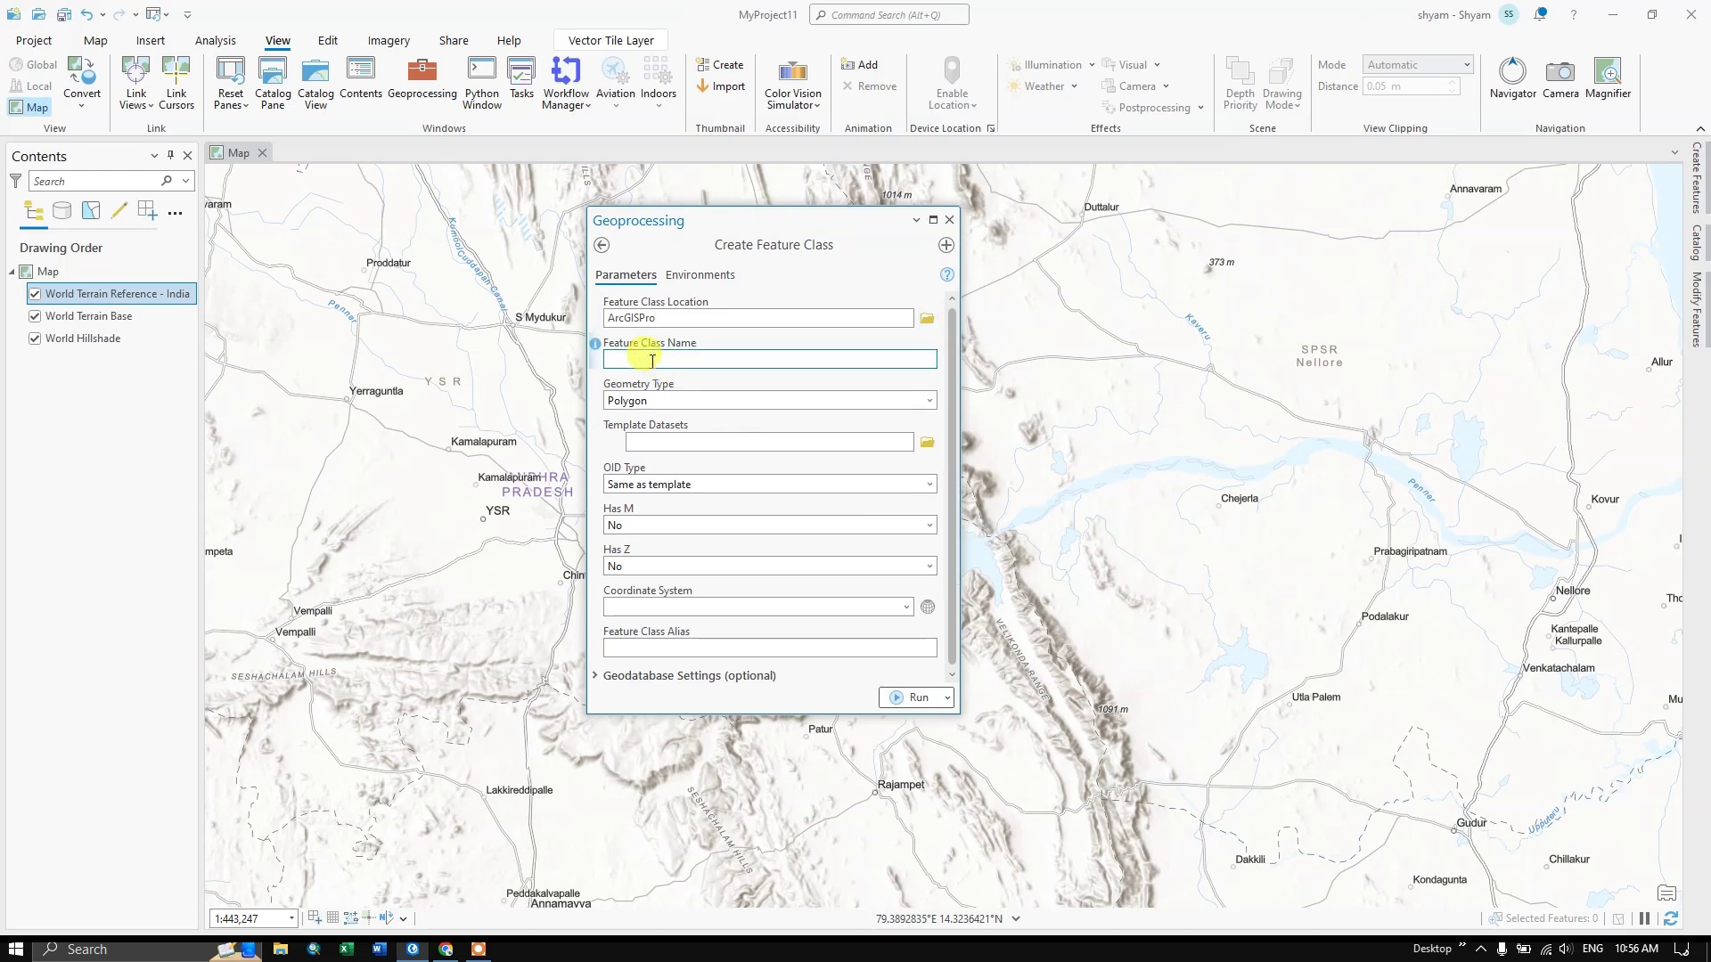
Step: Set the geometry type to Point and name the feature class Points
{"action": "left_click", "coordinate": [928, 401]}
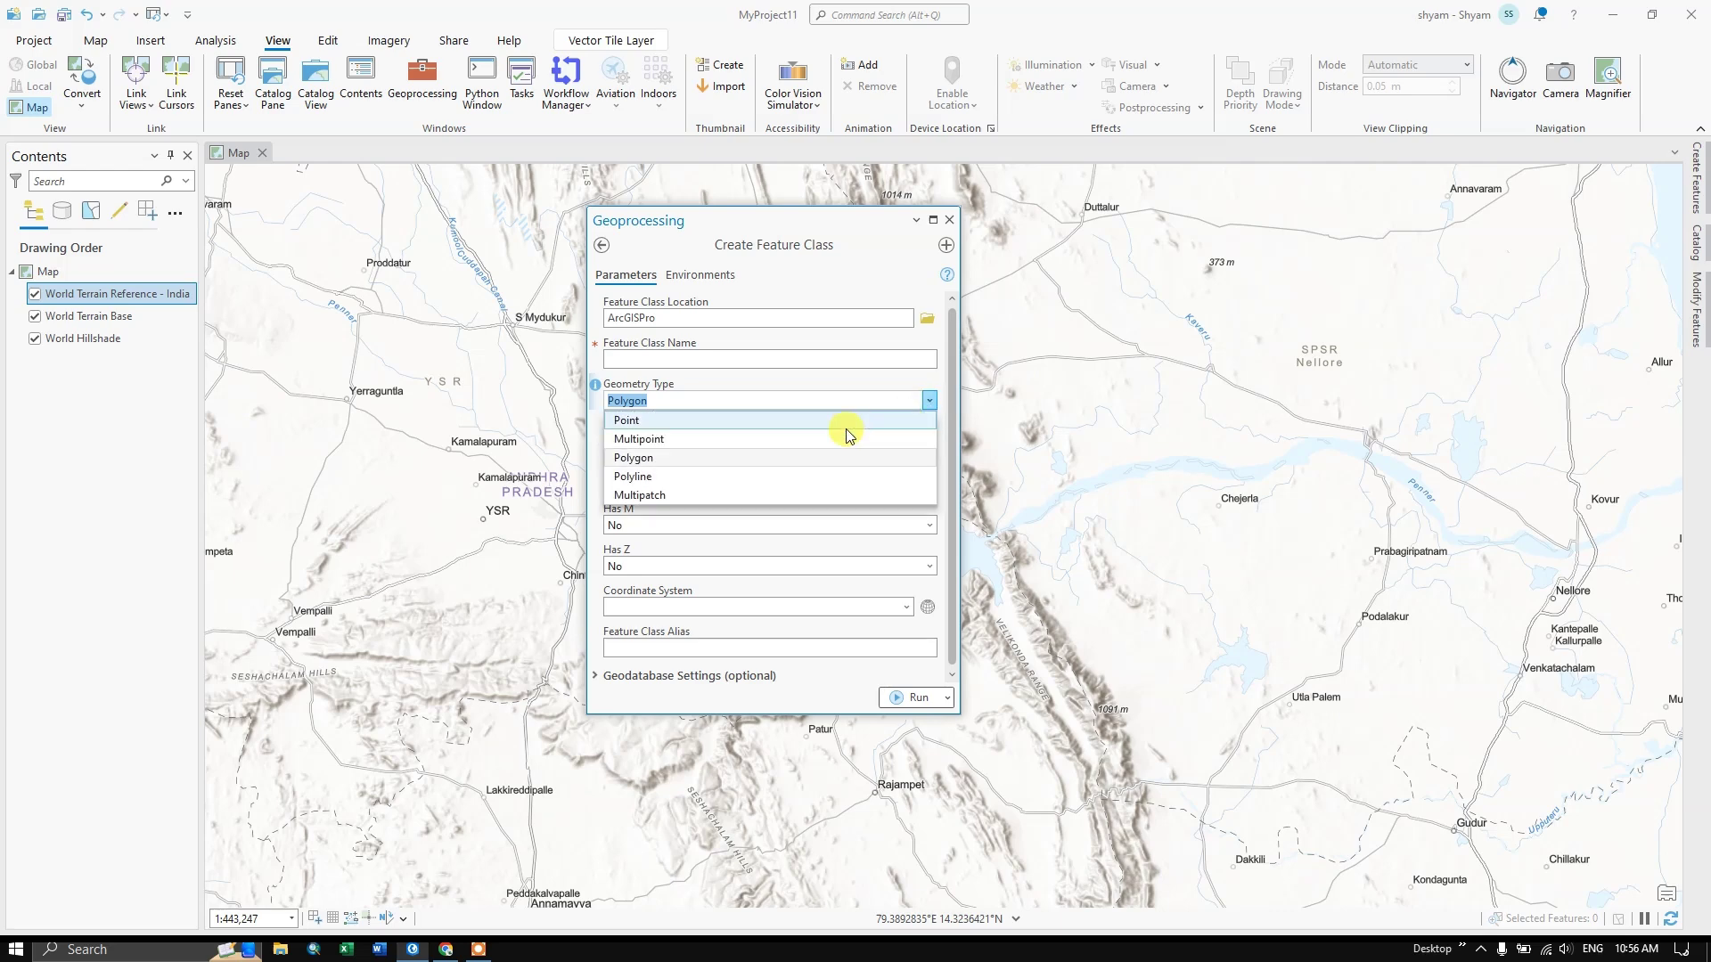
{"action": "left_click", "coordinate": [668, 421]}
{"action": "left_click", "coordinate": [634, 359]}
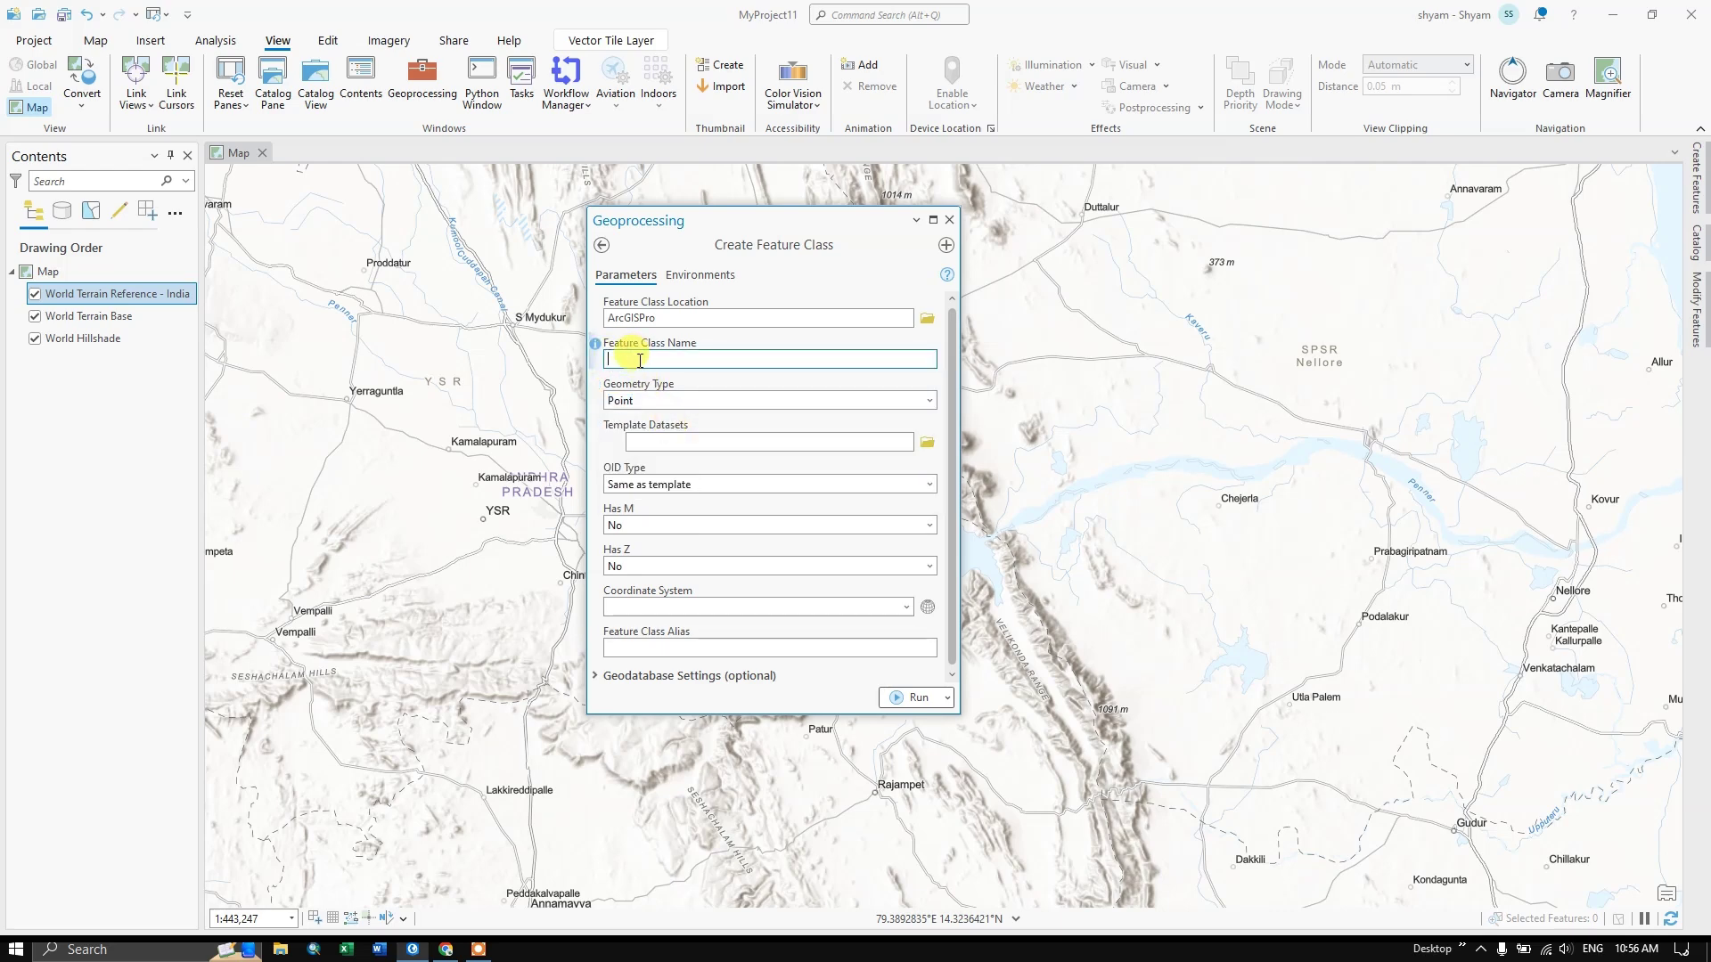
{"action": "type", "text": "Points"}
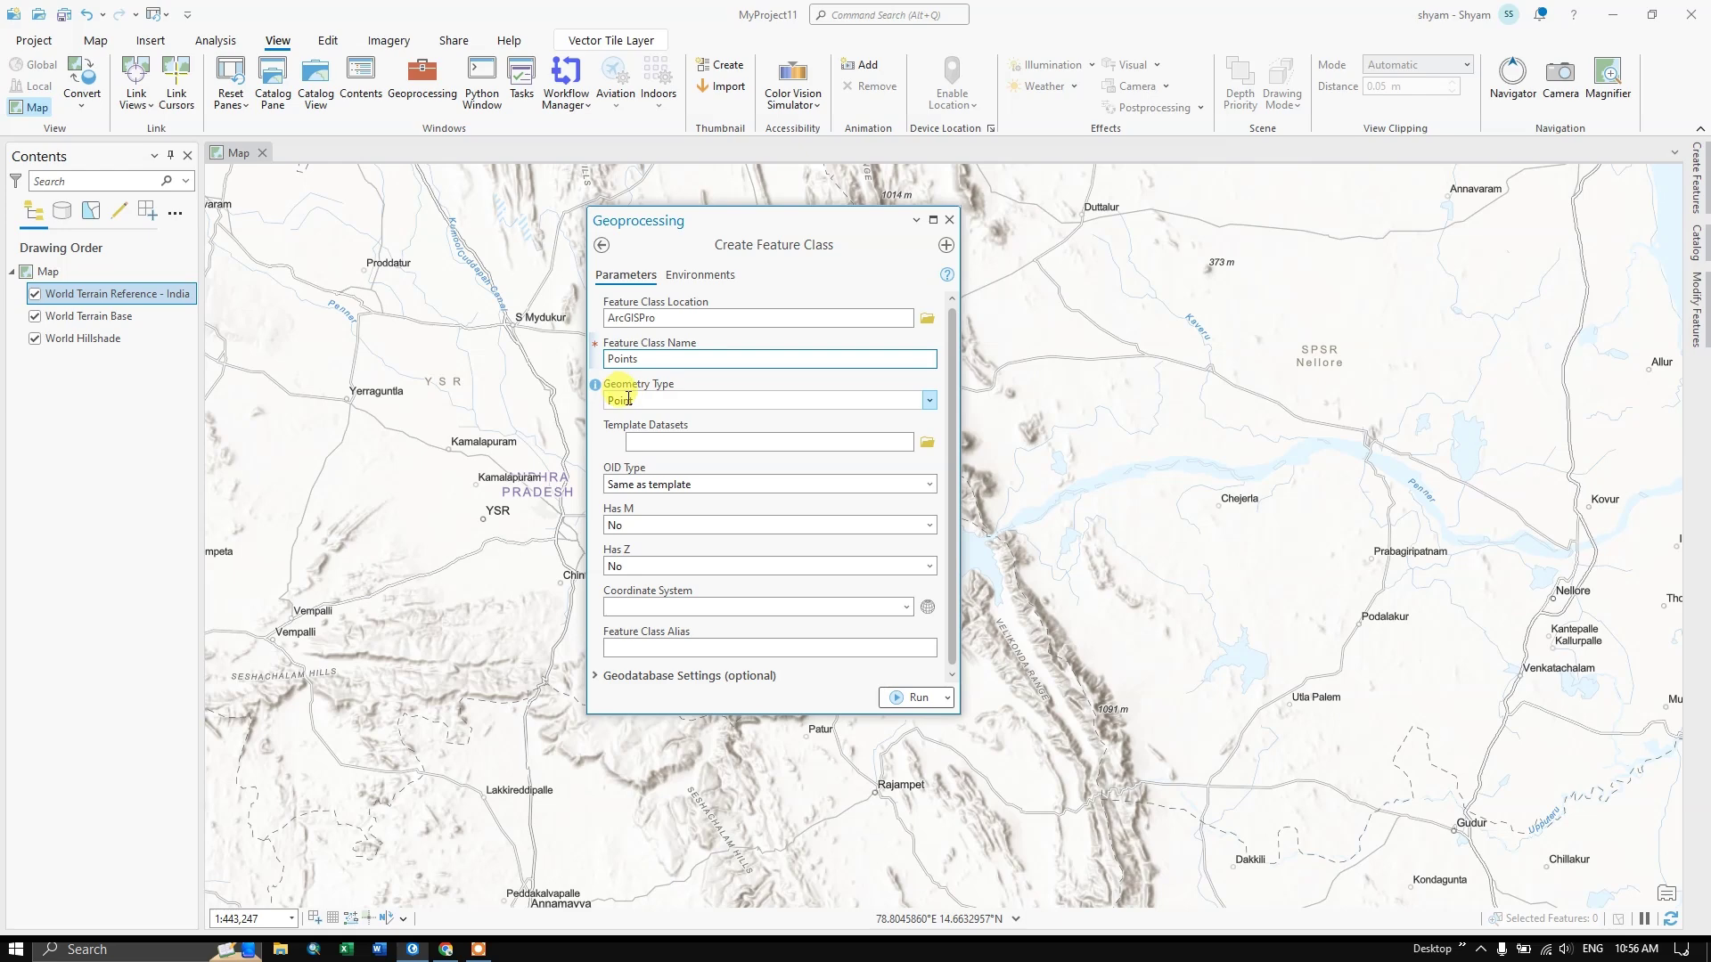
{"action": "key", "text": "BackSpace"}
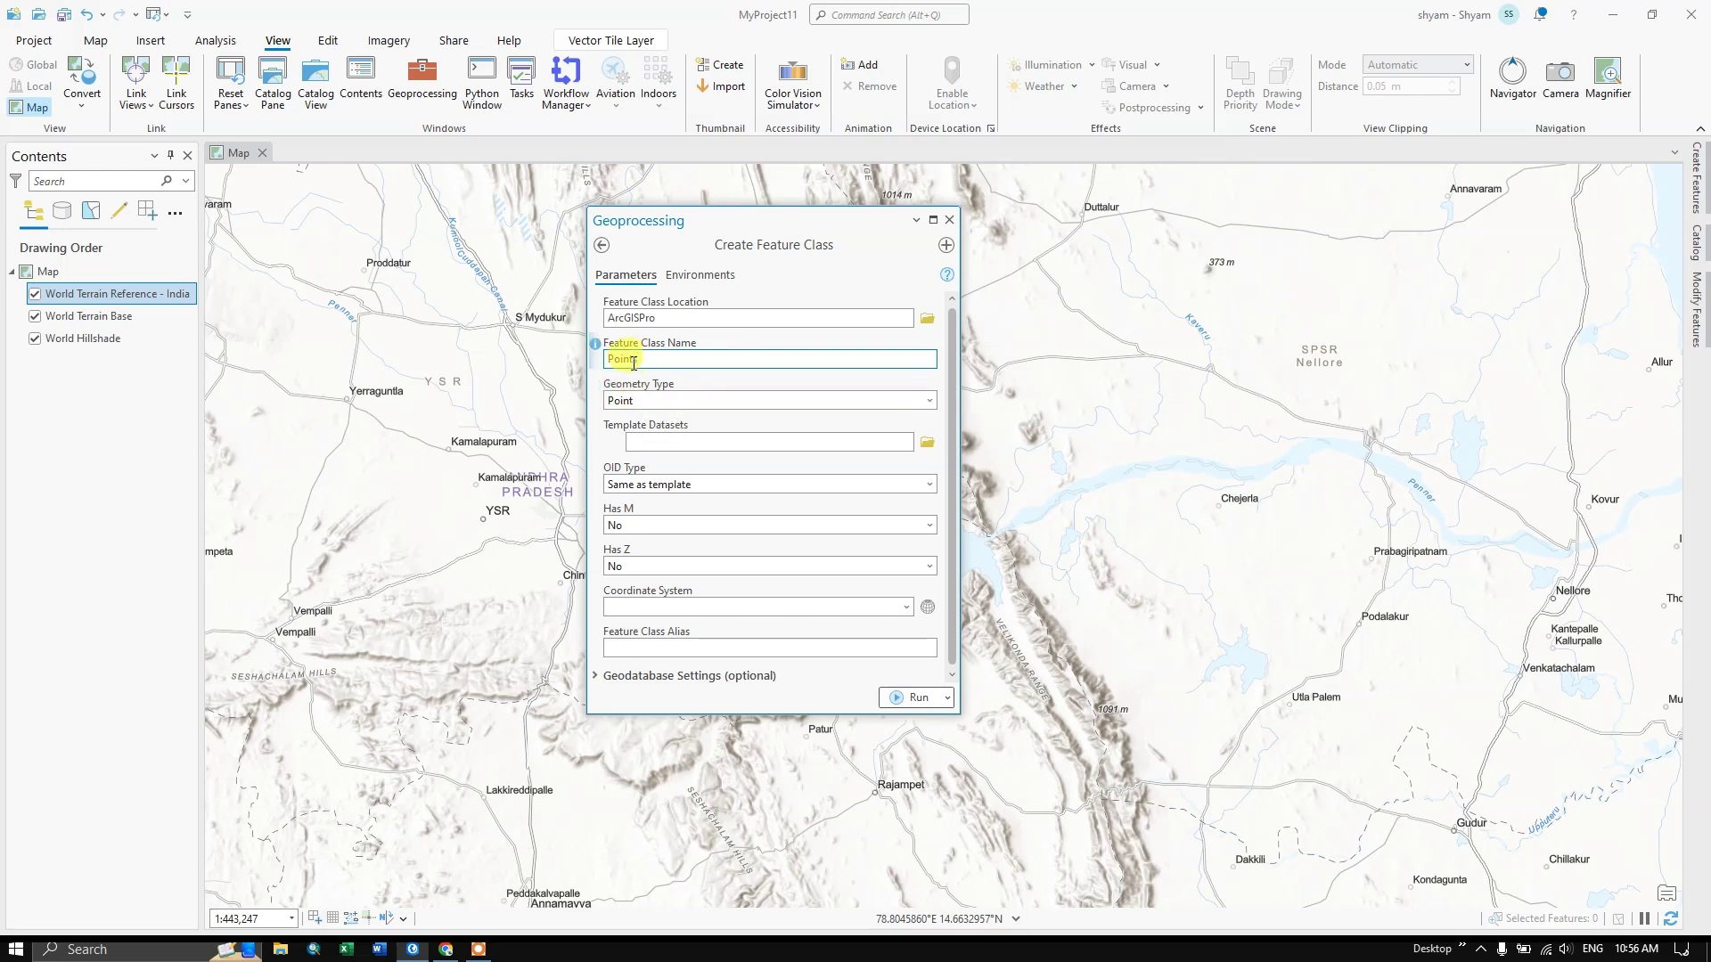
{"action": "type", "text": "s"}
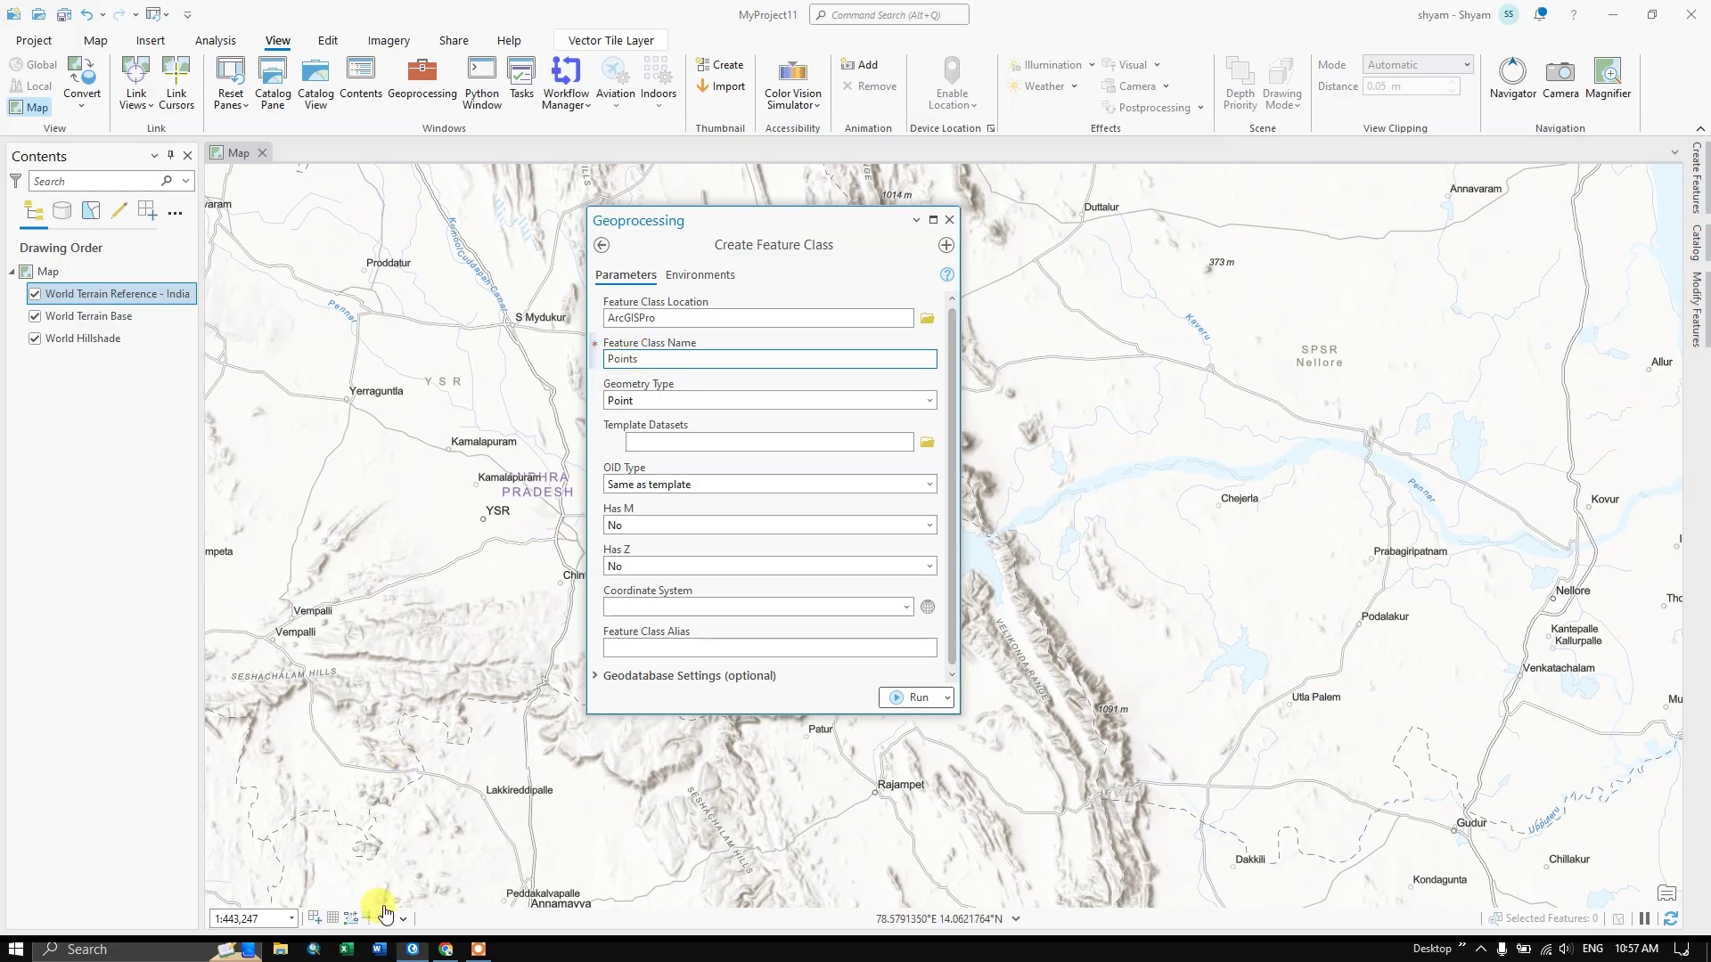
Step: Read the Vector Point Data section of the igismap tutorial in Chrome, then return to ArcGIS Pro
{"action": "left_click", "coordinate": [445, 949]}
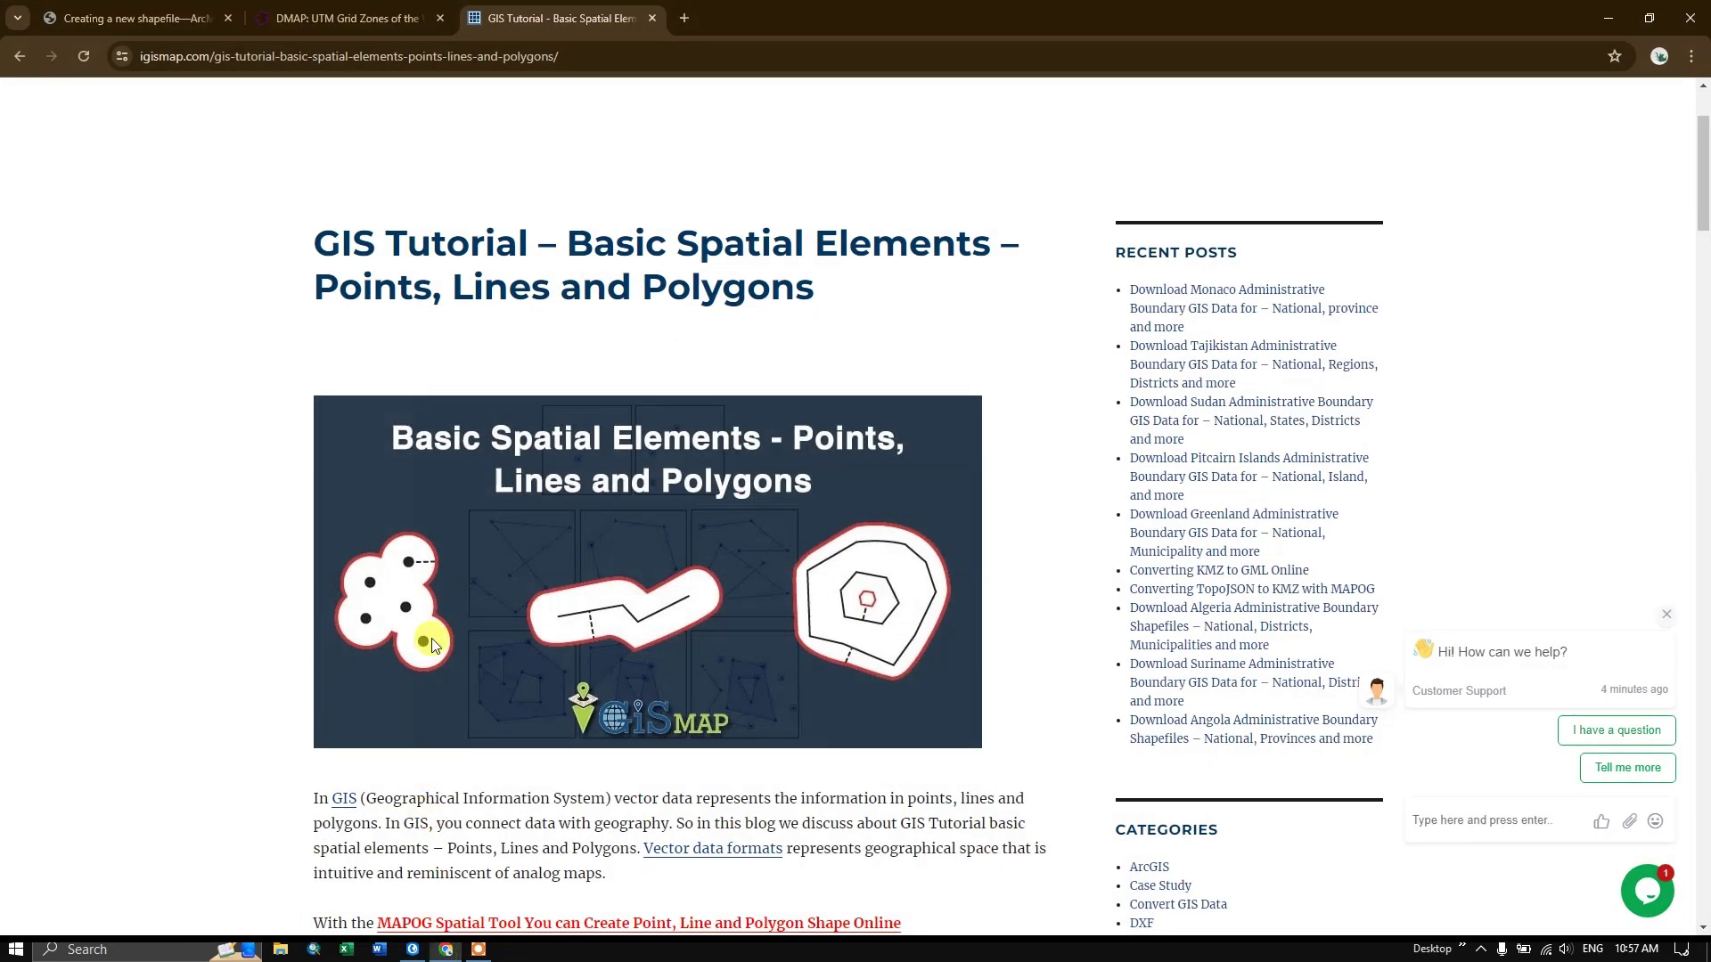
{"action": "scroll", "coordinate": [599, 620], "scroll_direction": "down", "scroll_amount": 5}
{"action": "scroll", "coordinate": [600, 619], "scroll_direction": "down", "scroll_amount": 3}
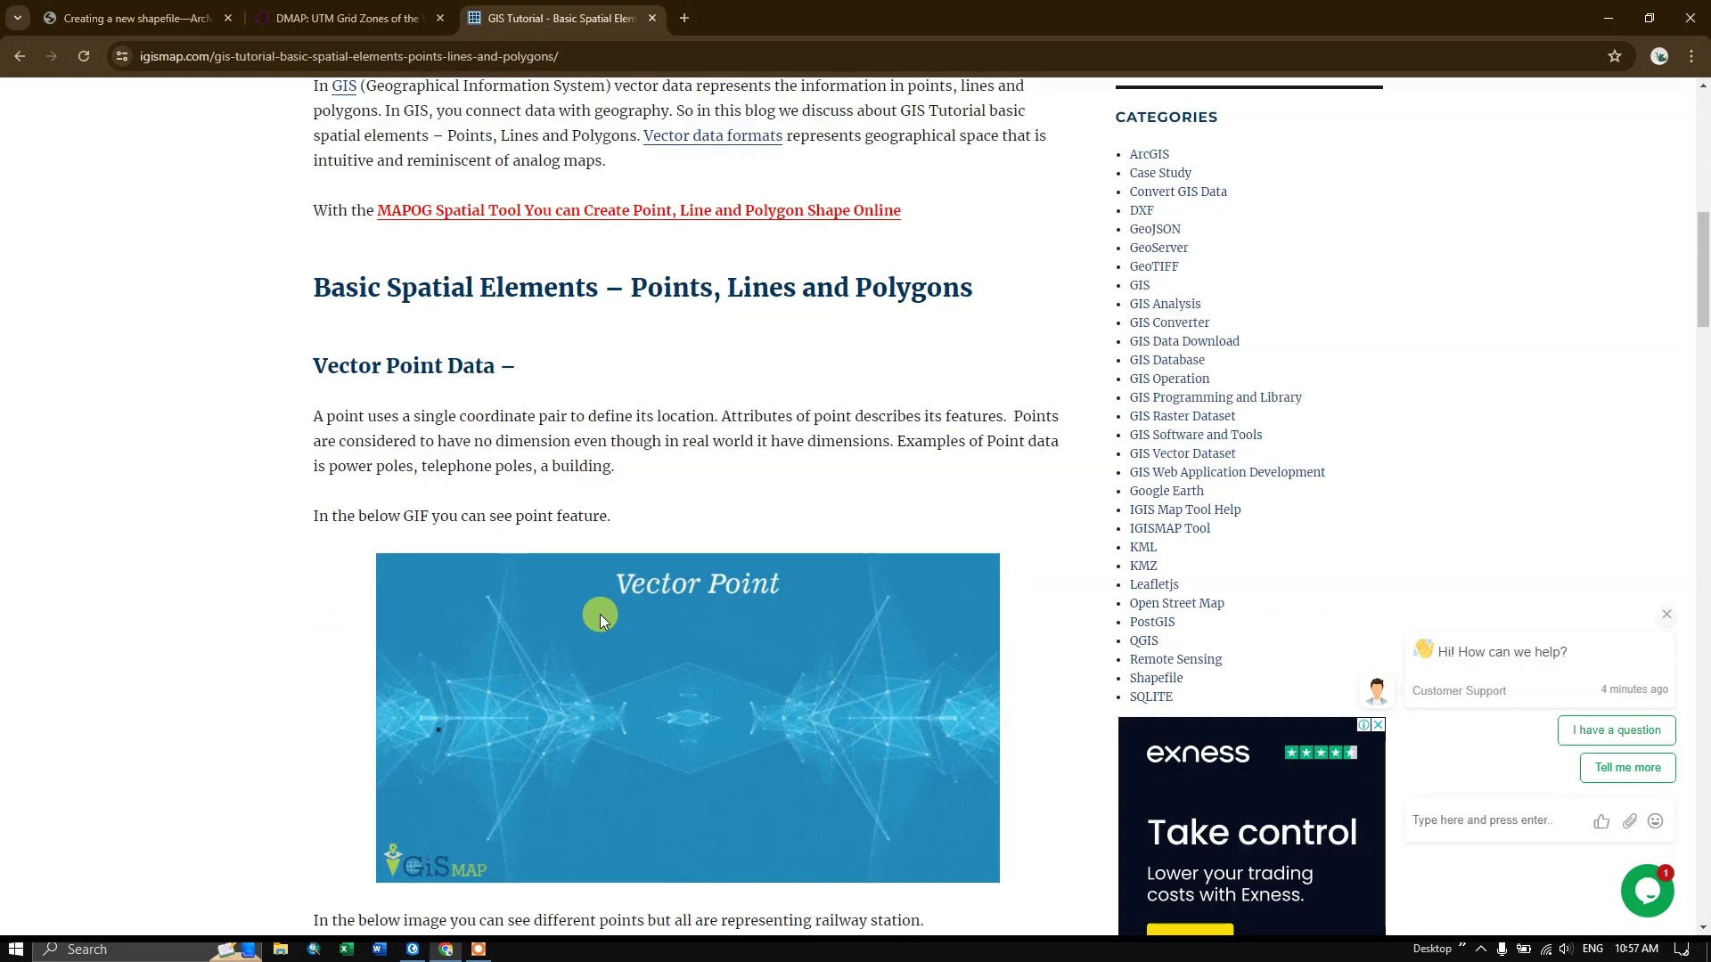
{"action": "scroll", "coordinate": [410, 395], "scroll_direction": "up", "scroll_amount": 1}
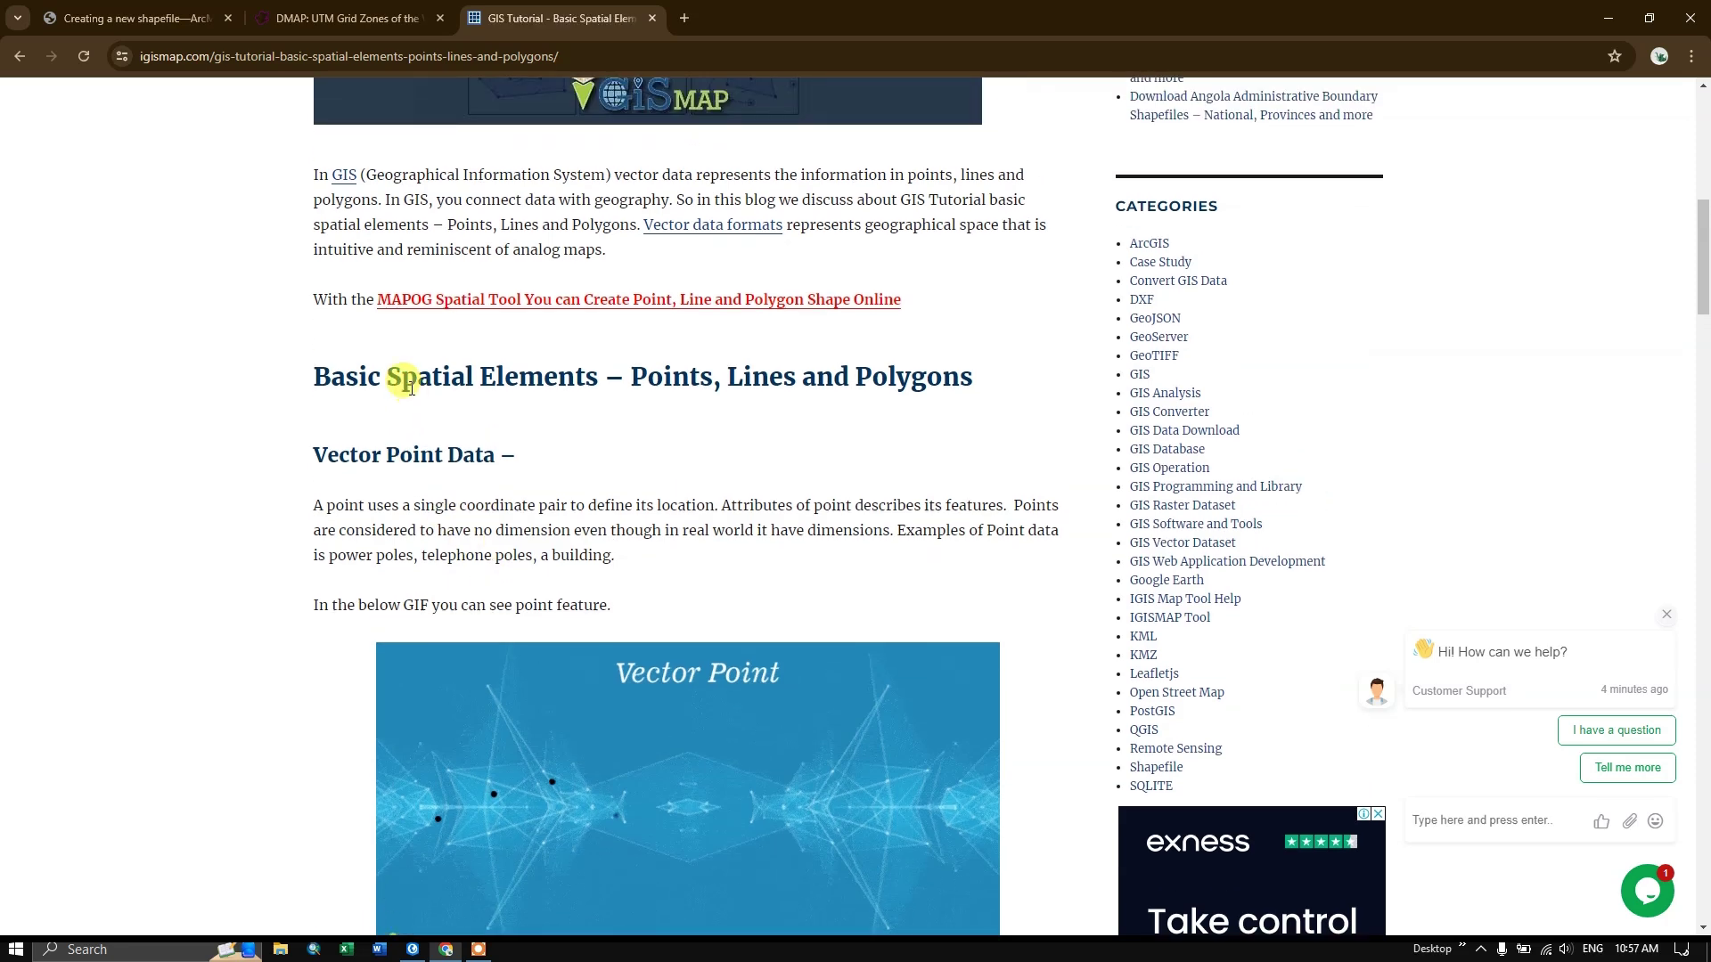
{"action": "scroll", "coordinate": [396, 379], "scroll_direction": "down", "scroll_amount": 2}
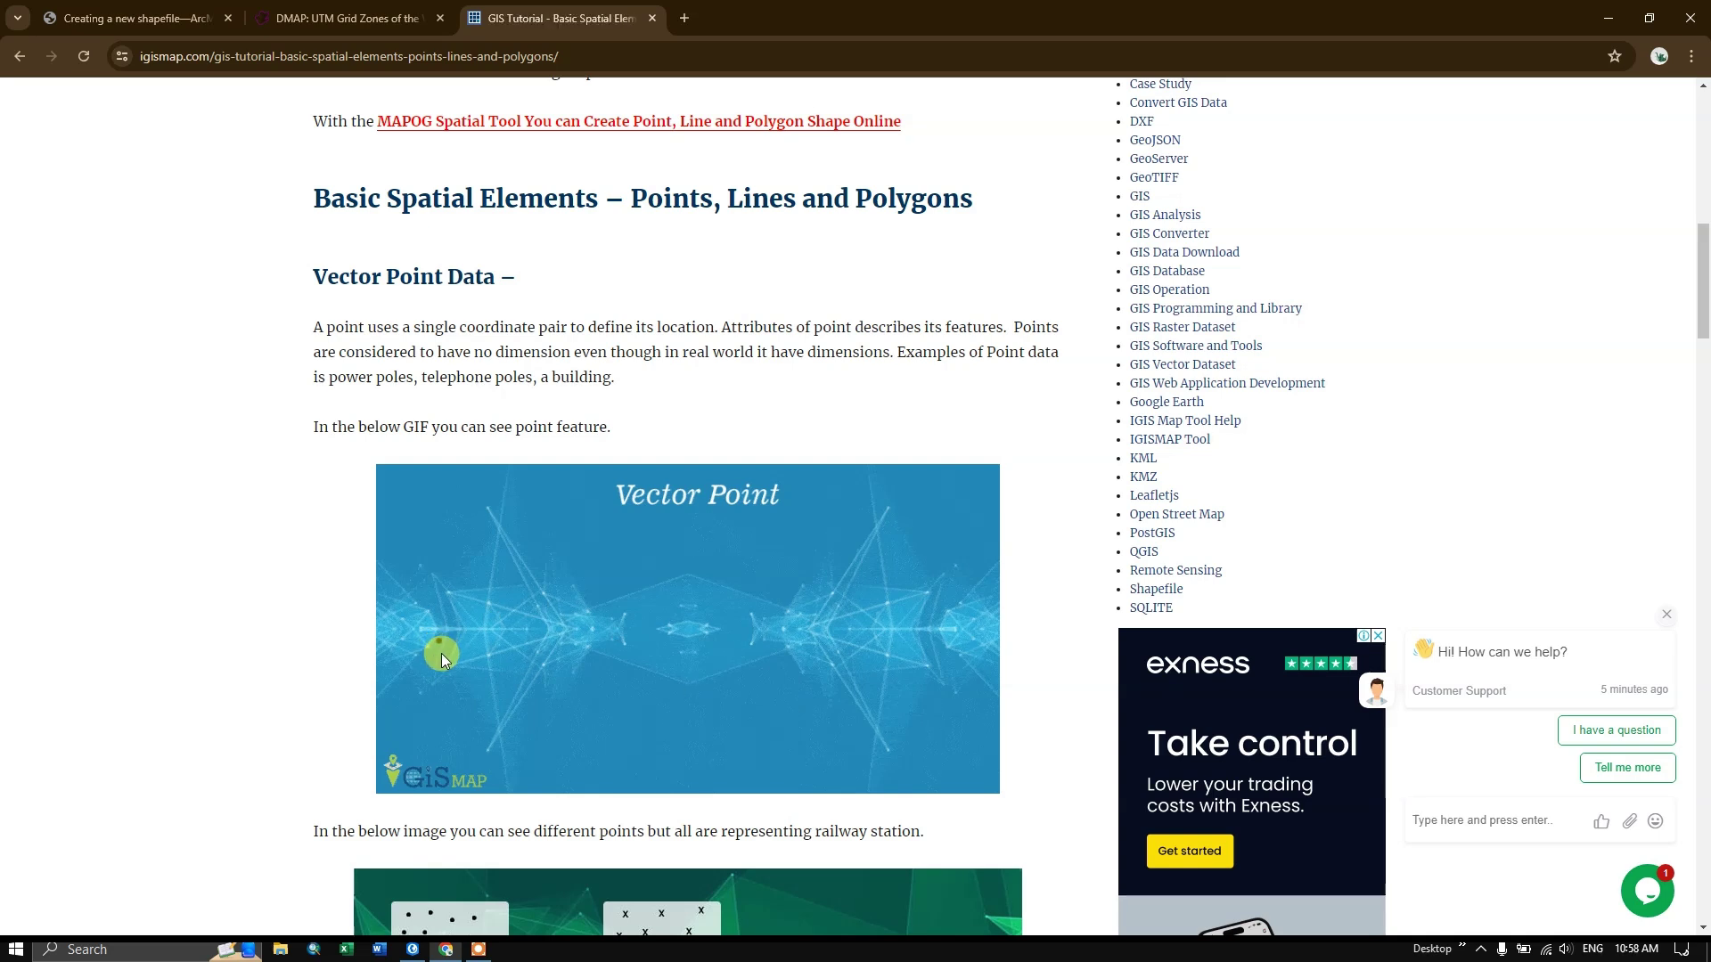
{"action": "left_click", "coordinate": [412, 949]}
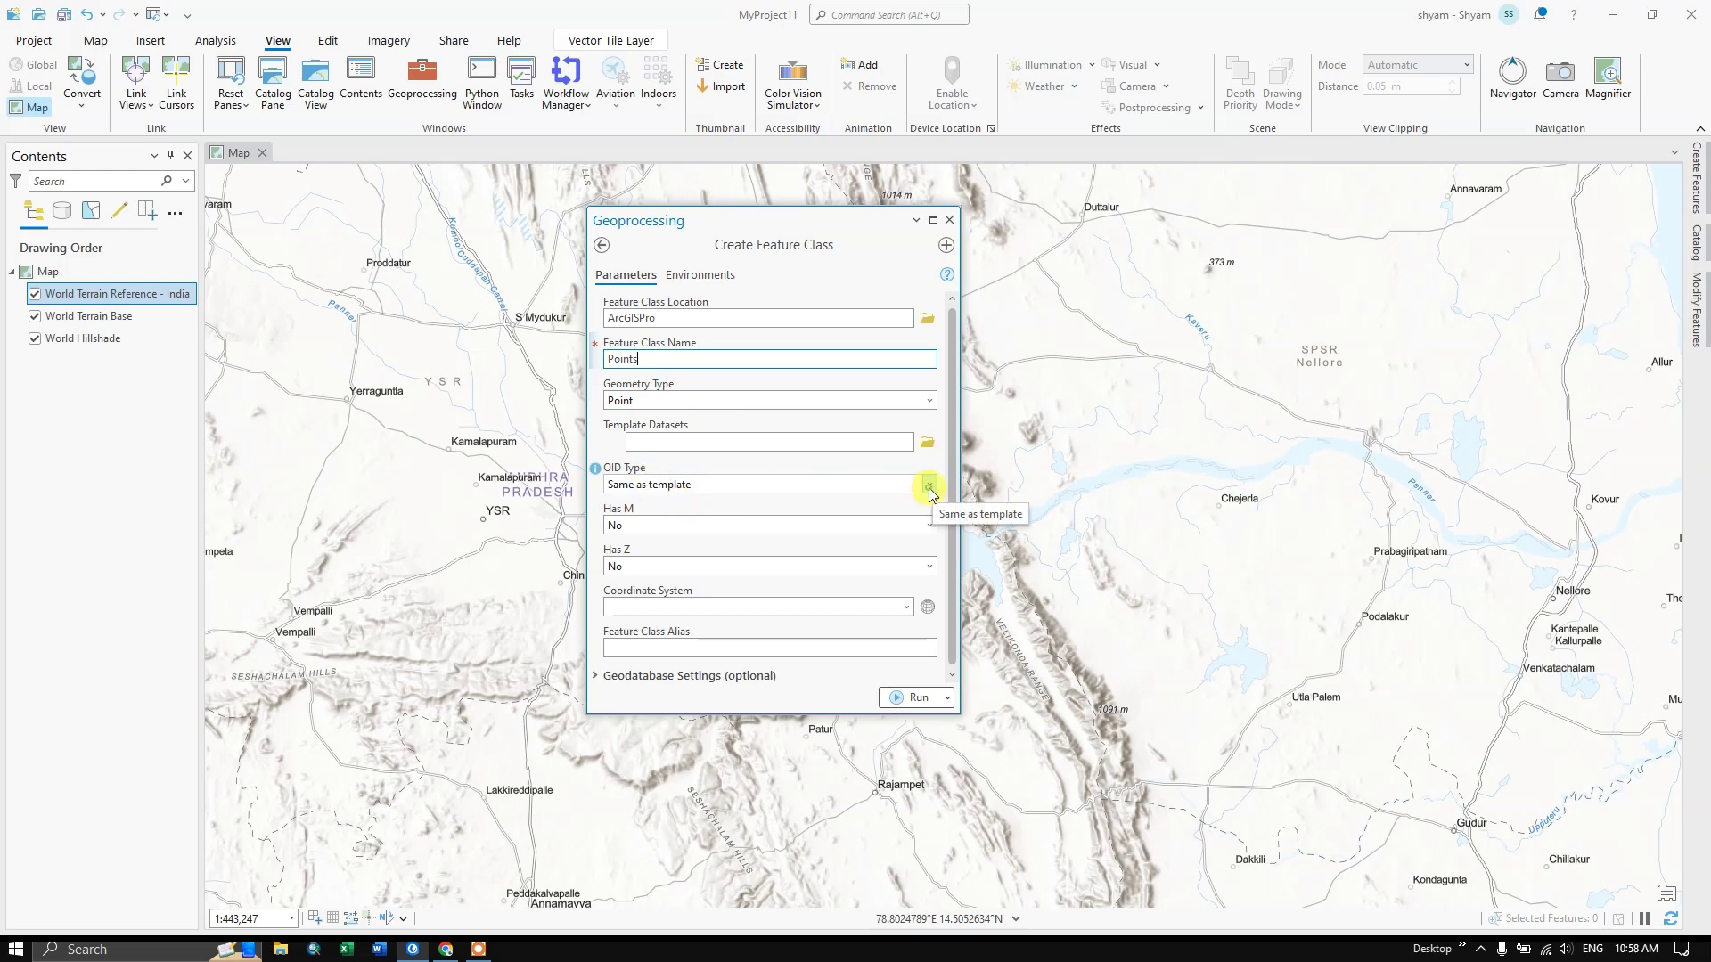
Step: Leave OID Type unchanged and open the Coordinate System chooser for the Points feature class
{"action": "left_click", "coordinate": [929, 486]}
{"action": "left_click", "coordinate": [929, 483]}
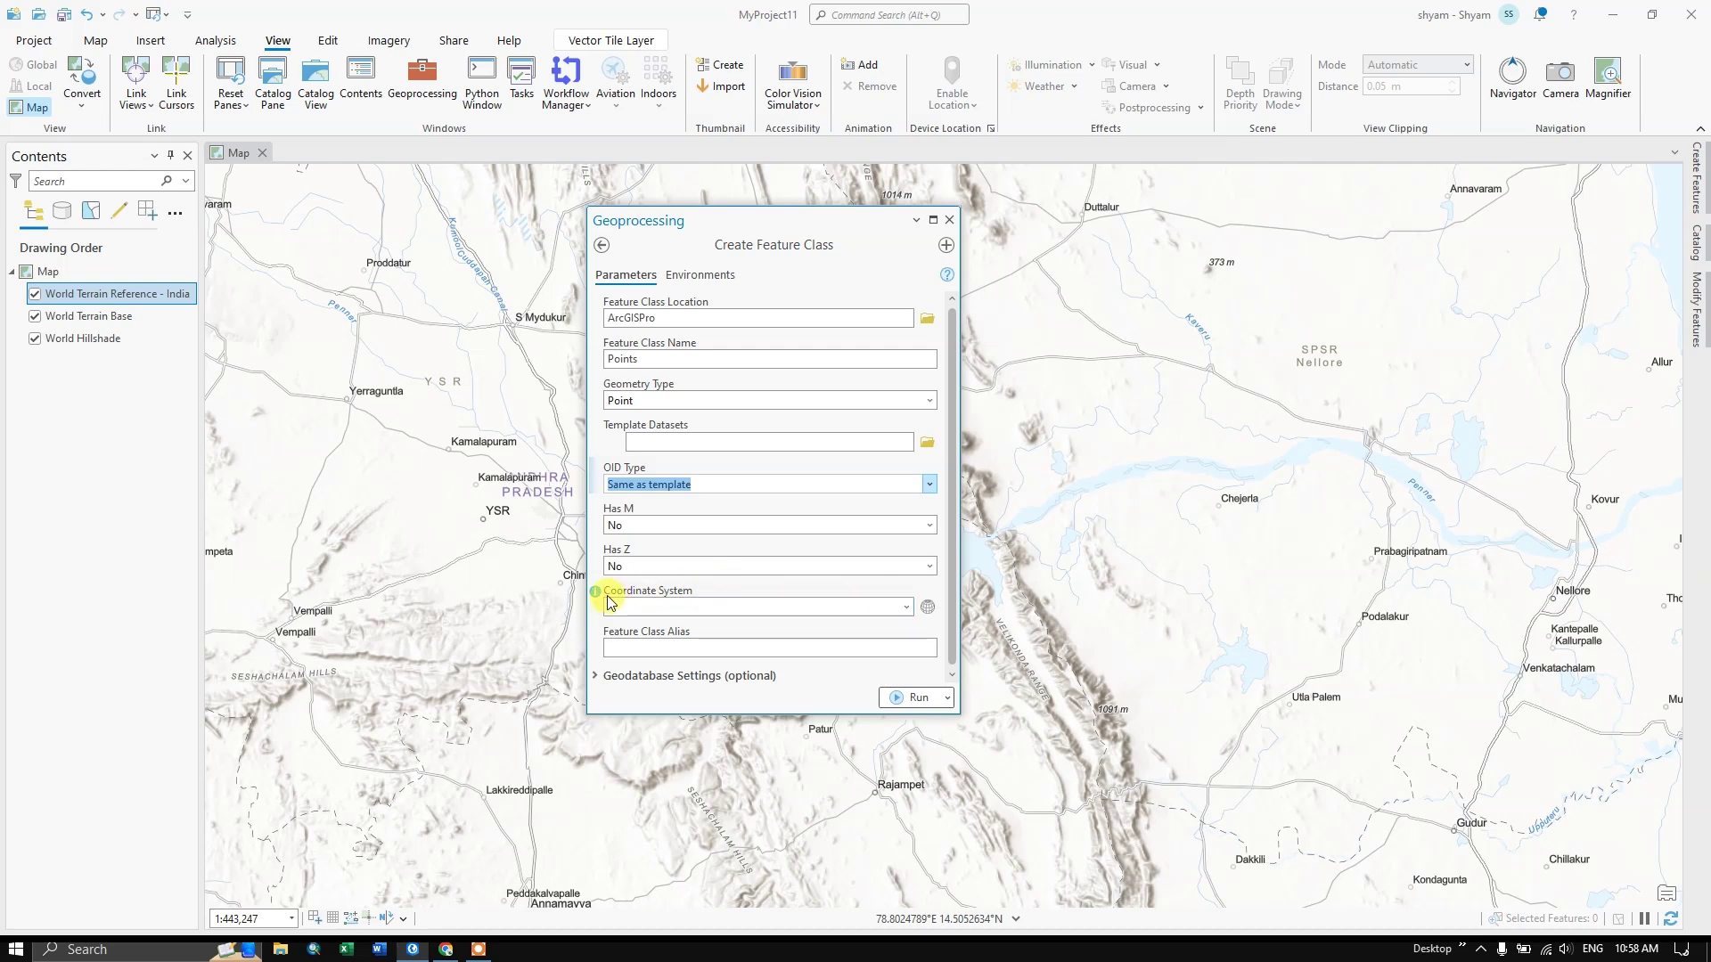
{"action": "left_click", "coordinate": [927, 609]}
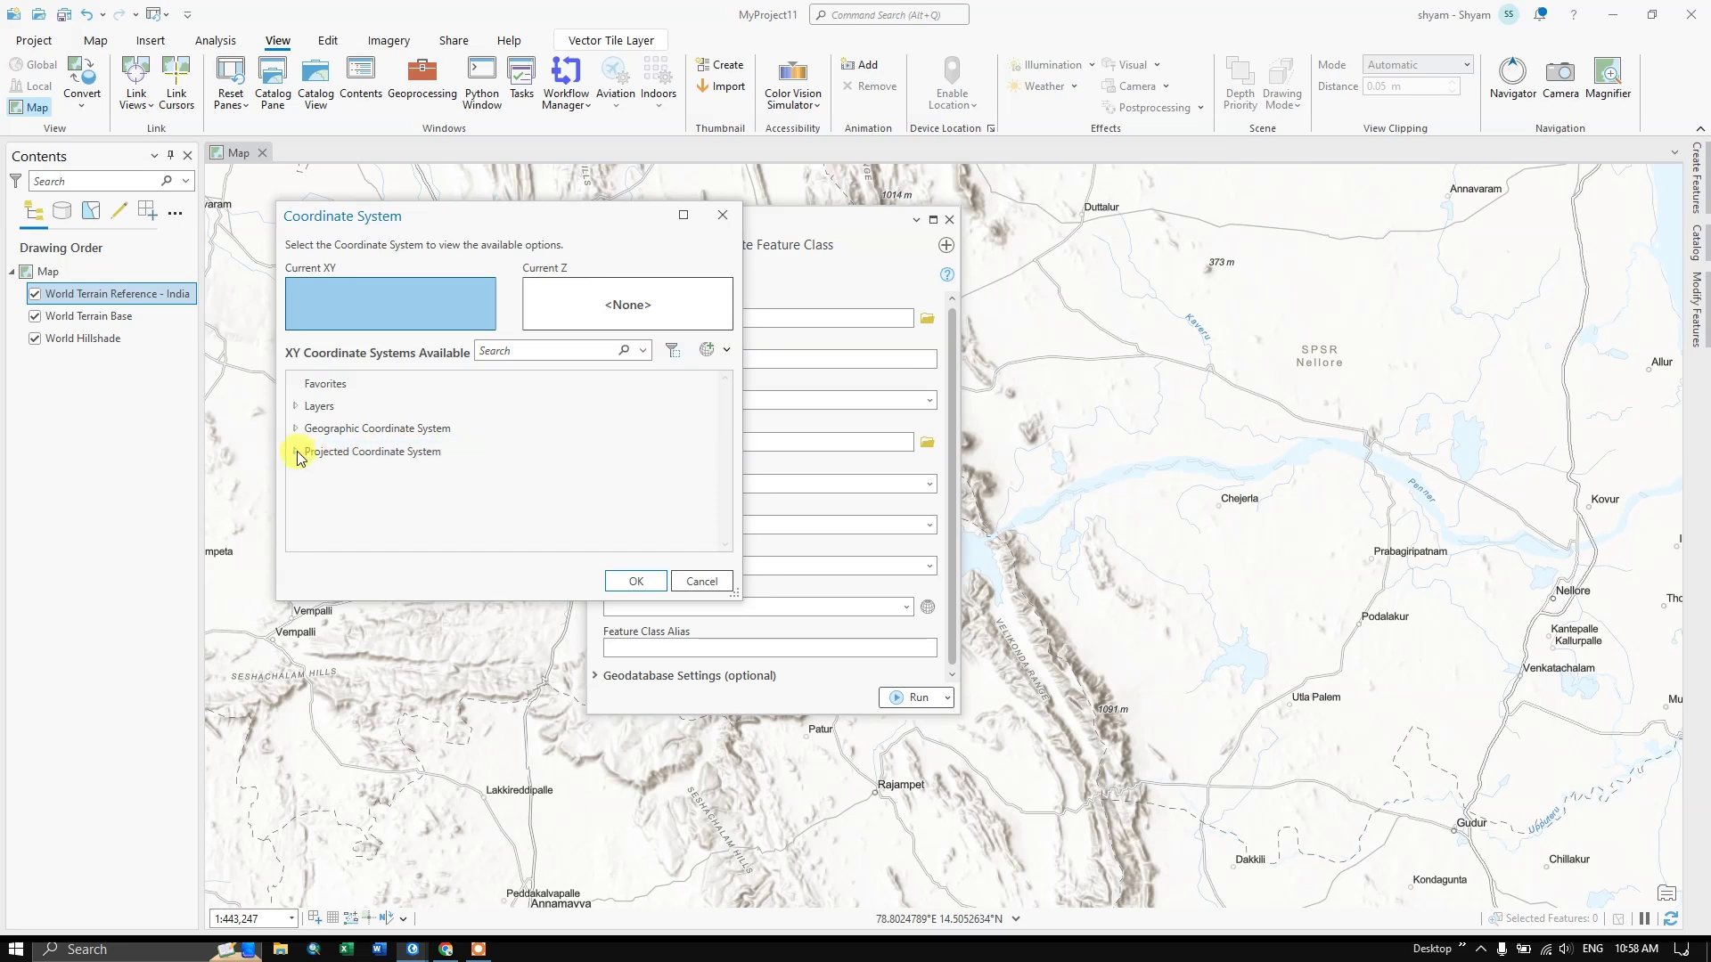
Step: Expand Projected > UTM > WGS 1984 > Northern Hemisphere and select WGS 1984 UTM Zone 44N
{"action": "left_click", "coordinate": [297, 453]}
{"action": "scroll", "coordinate": [356, 472], "scroll_direction": "down", "scroll_amount": 3}
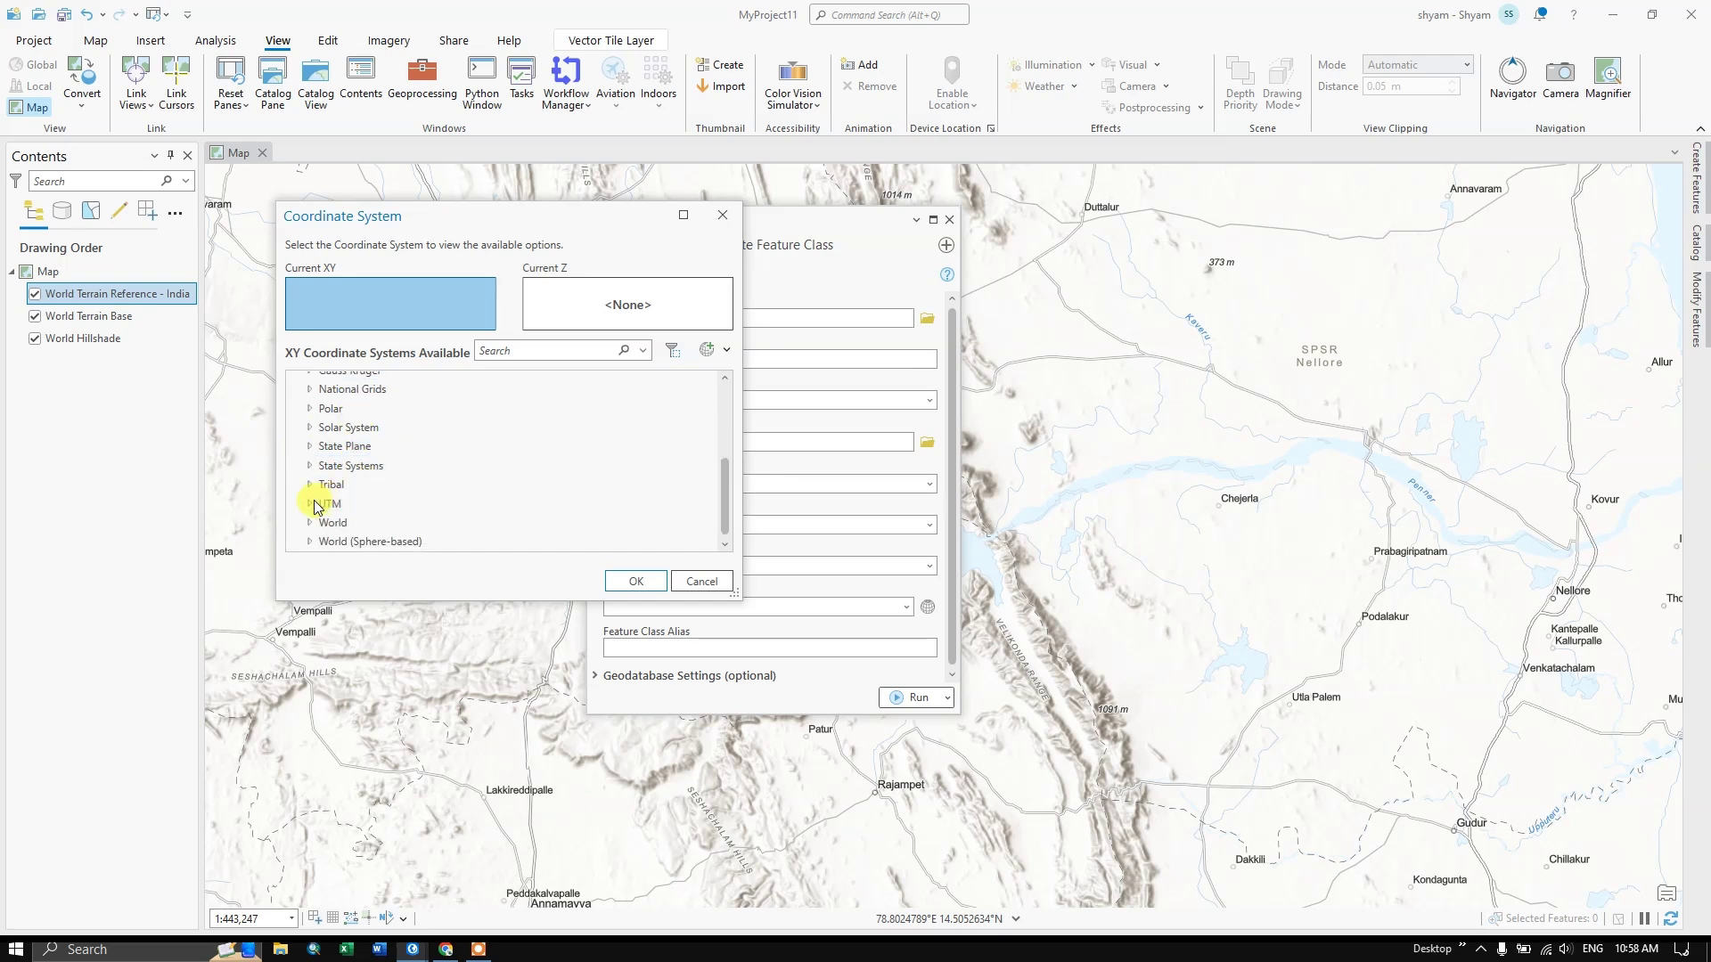
{"action": "left_click", "coordinate": [312, 508]}
{"action": "scroll", "coordinate": [374, 486], "scroll_direction": "down", "scroll_amount": 3}
{"action": "left_click", "coordinate": [377, 484]}
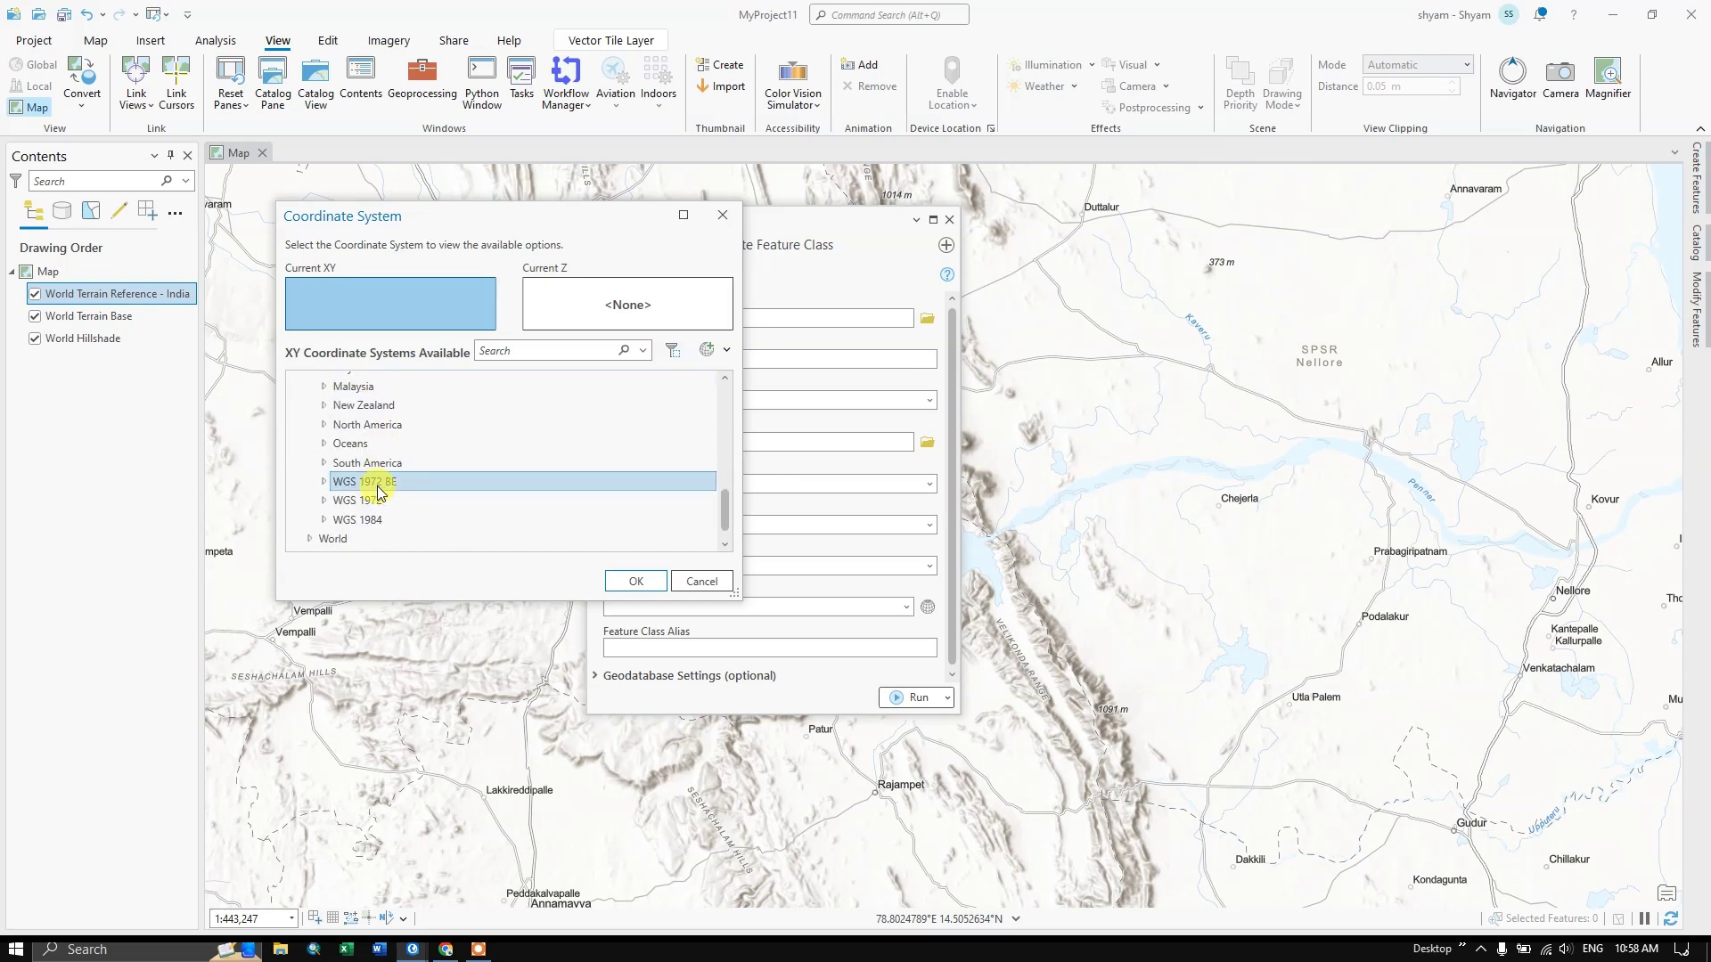
{"action": "left_click", "coordinate": [352, 520]}
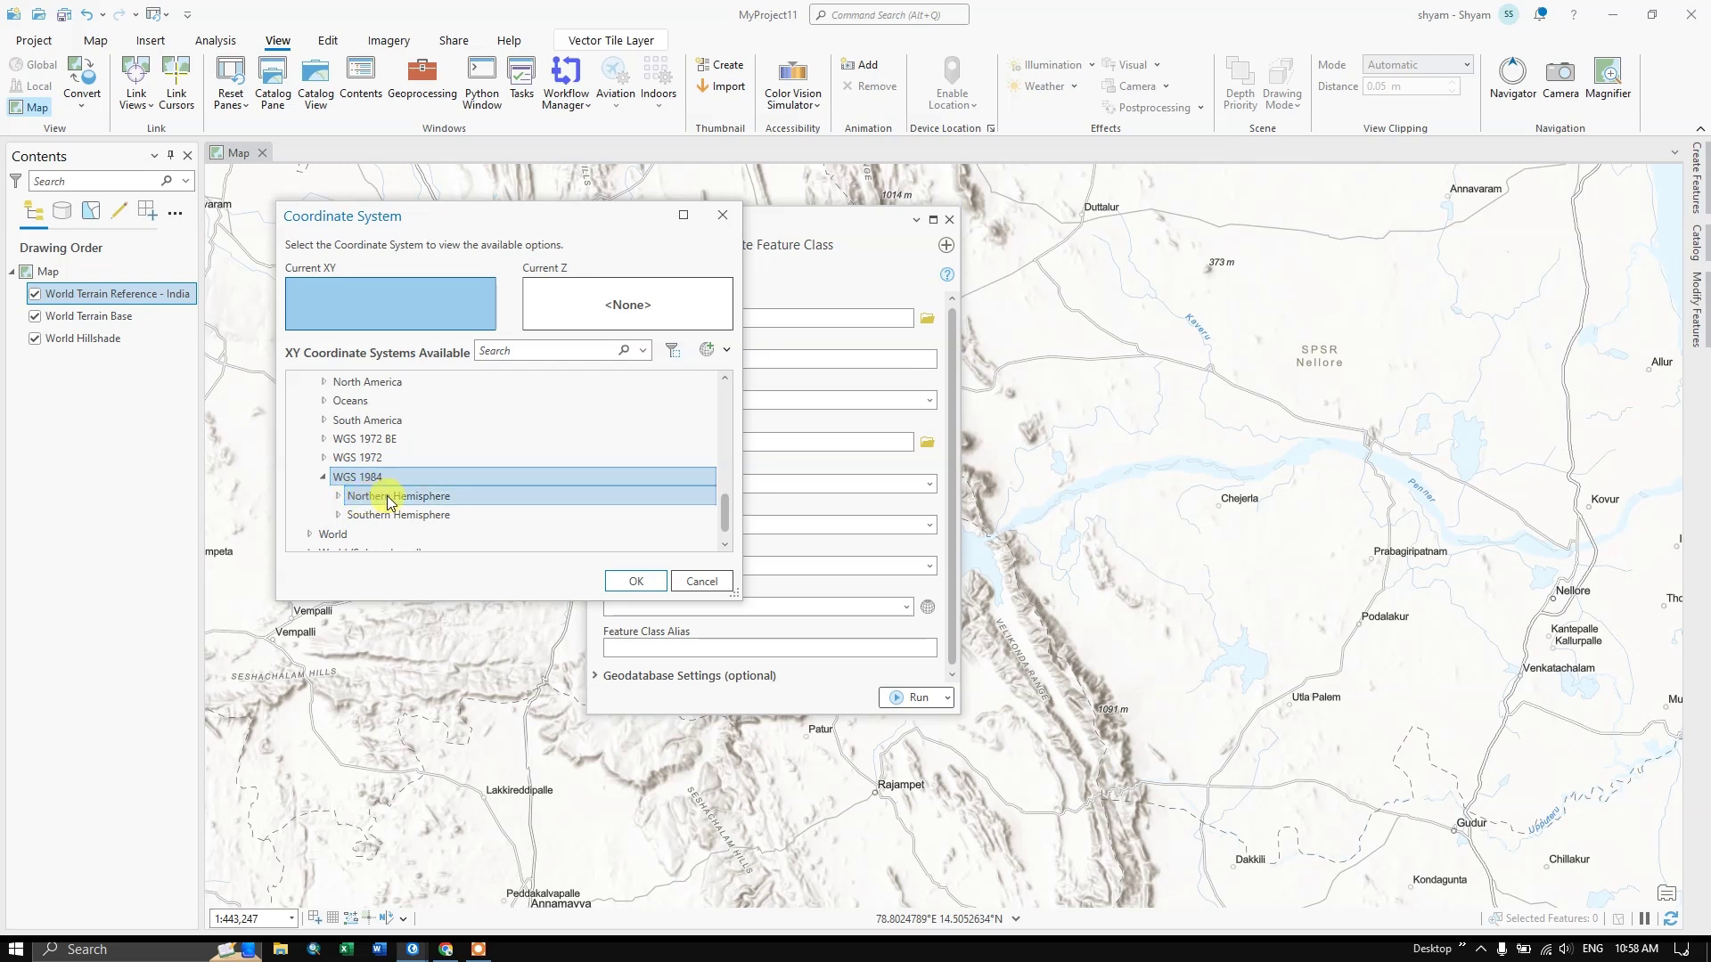
{"action": "left_click", "coordinate": [339, 497]}
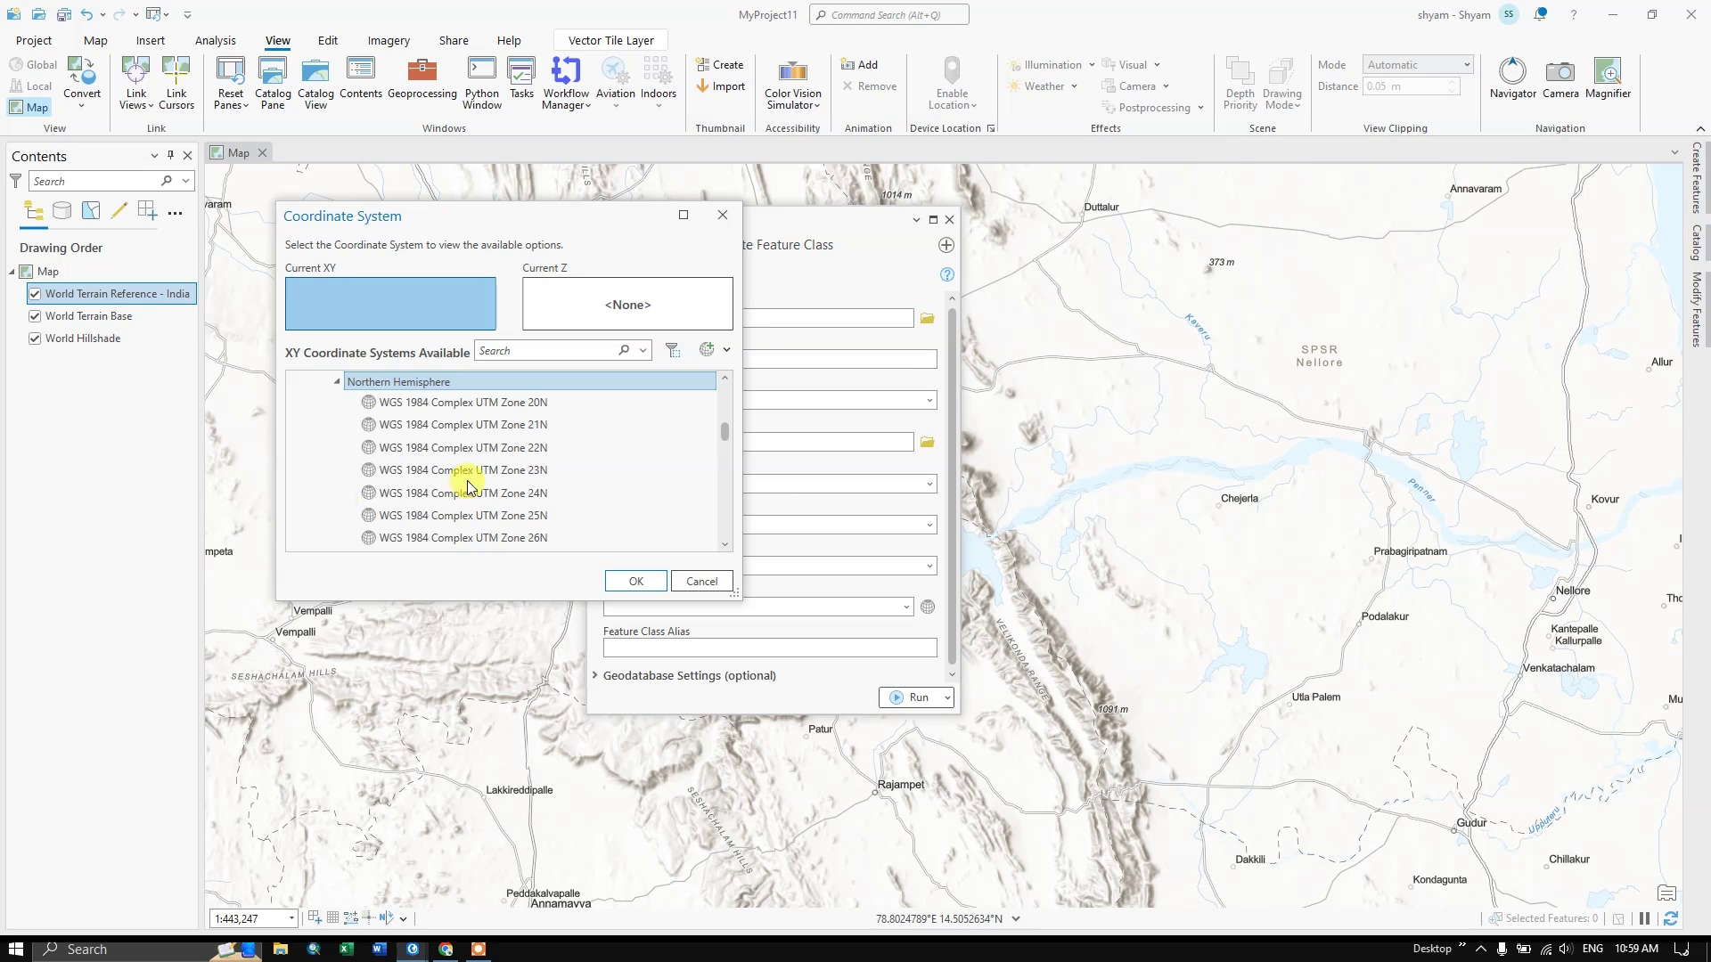
{"action": "scroll", "coordinate": [463, 485], "scroll_direction": "down", "scroll_amount": 8}
{"action": "scroll", "coordinate": [467, 487], "scroll_direction": "down", "scroll_amount": 12}
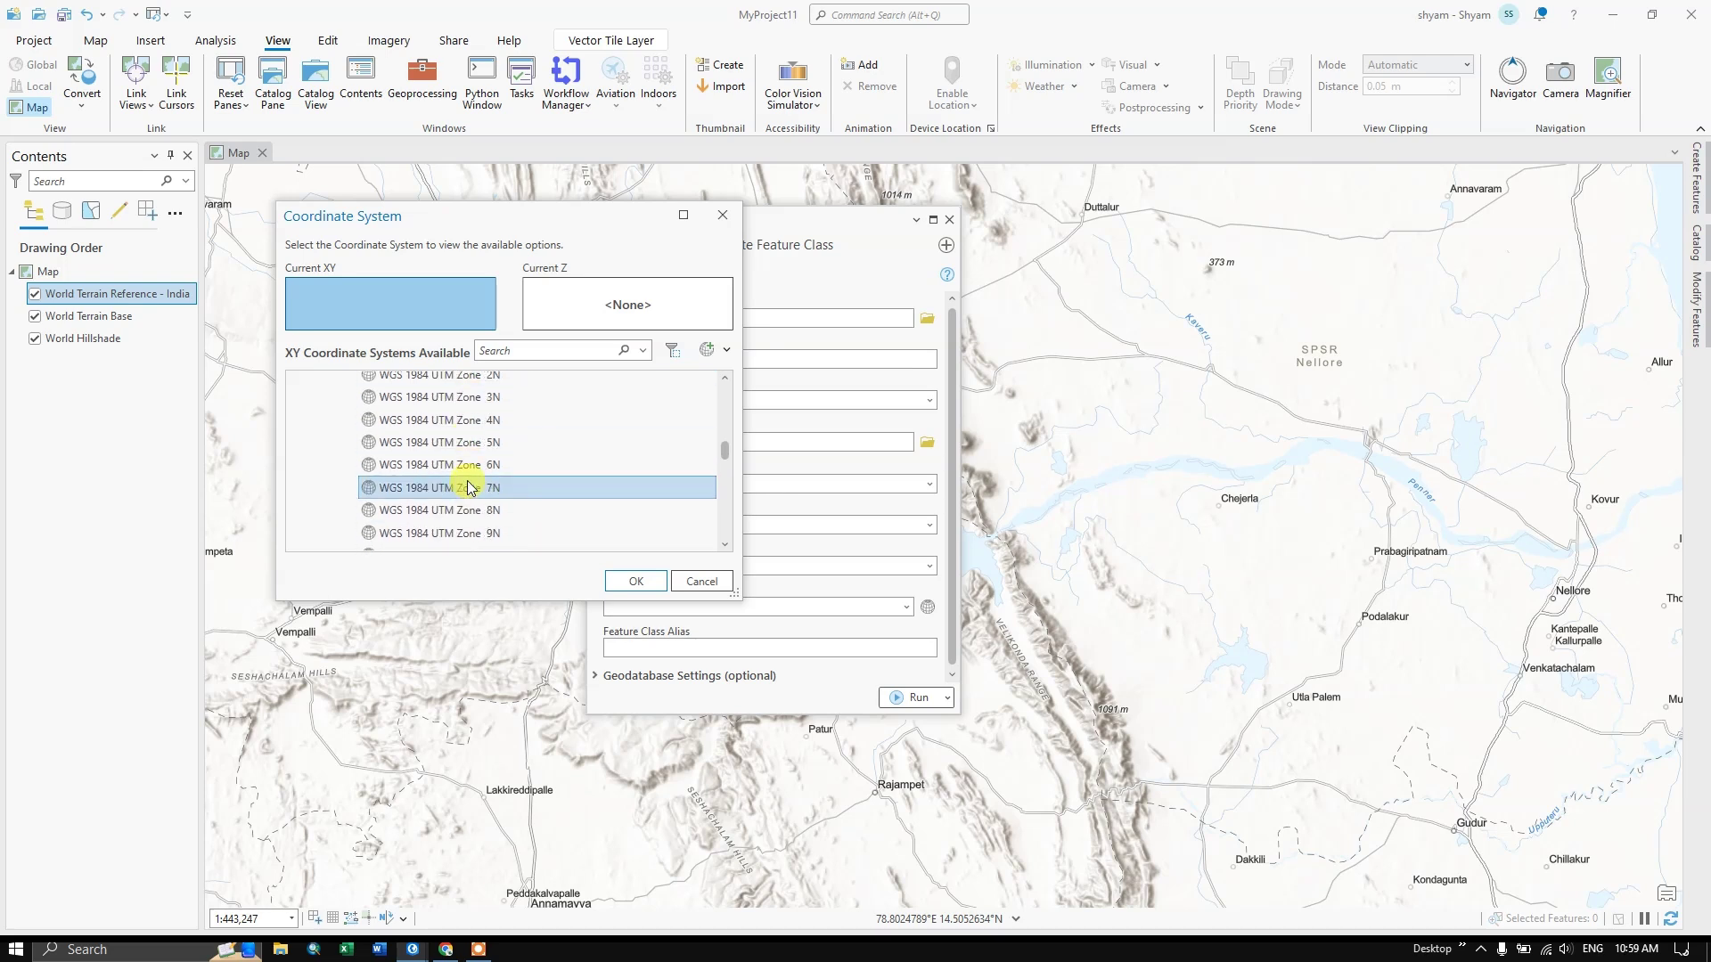
{"action": "scroll", "coordinate": [467, 487], "scroll_direction": "down", "scroll_amount": 5}
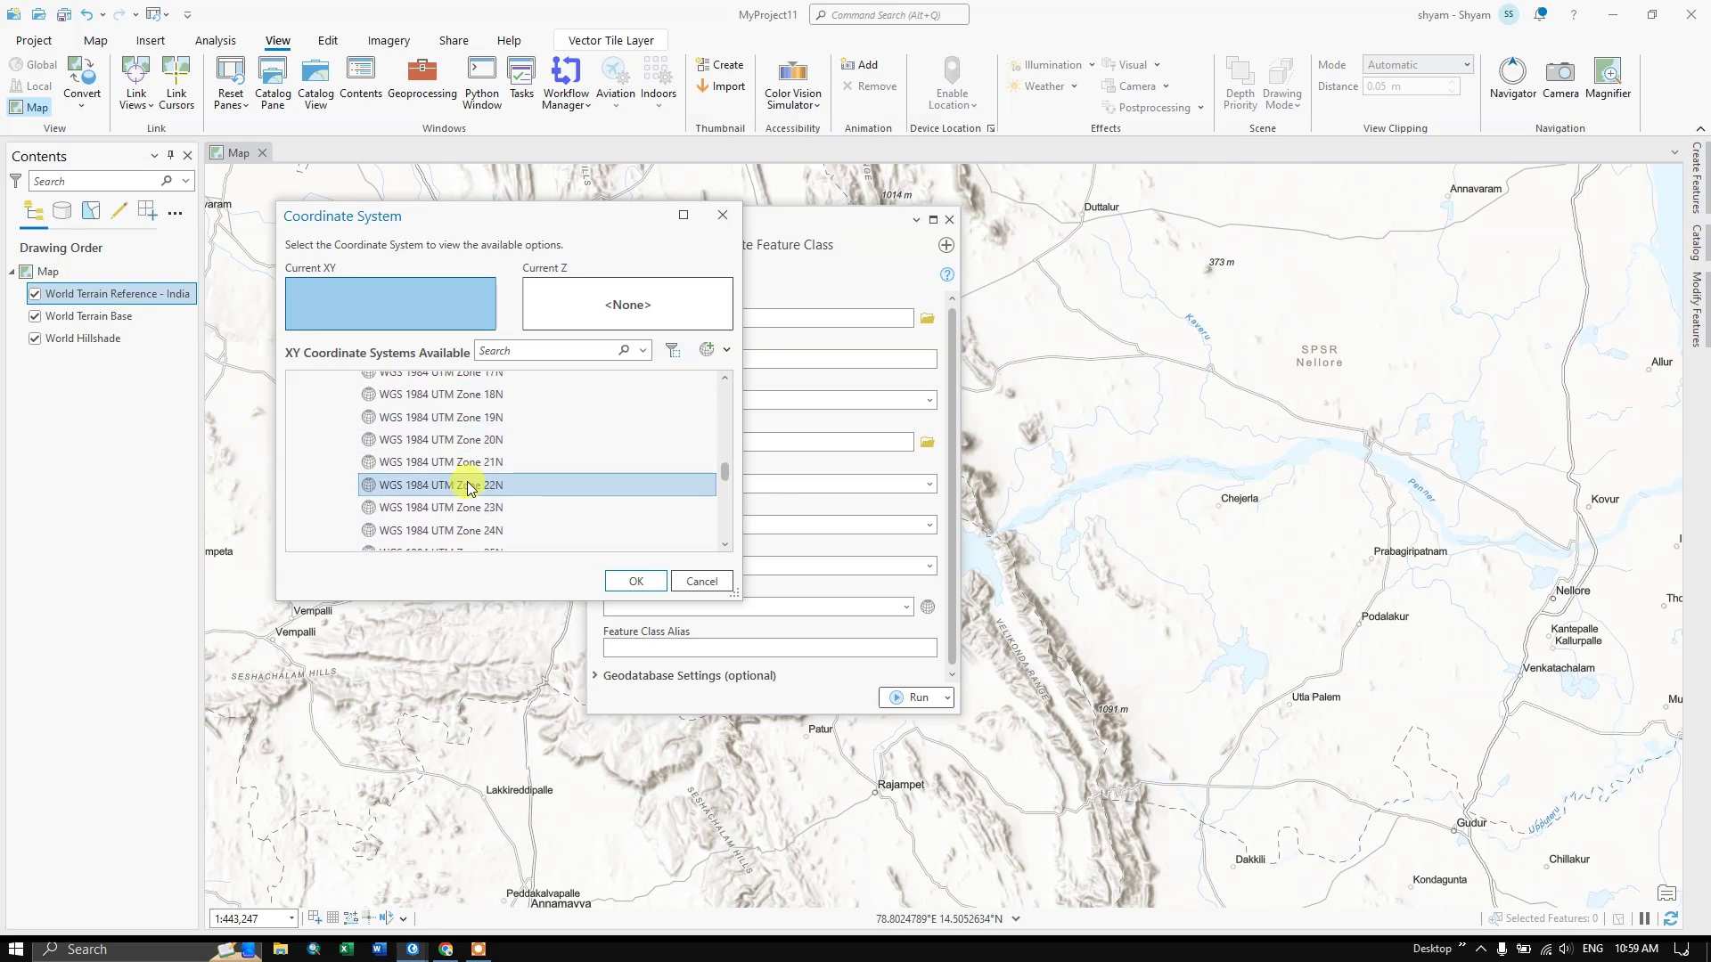
{"action": "scroll", "coordinate": [467, 487], "scroll_direction": "down", "scroll_amount": 5}
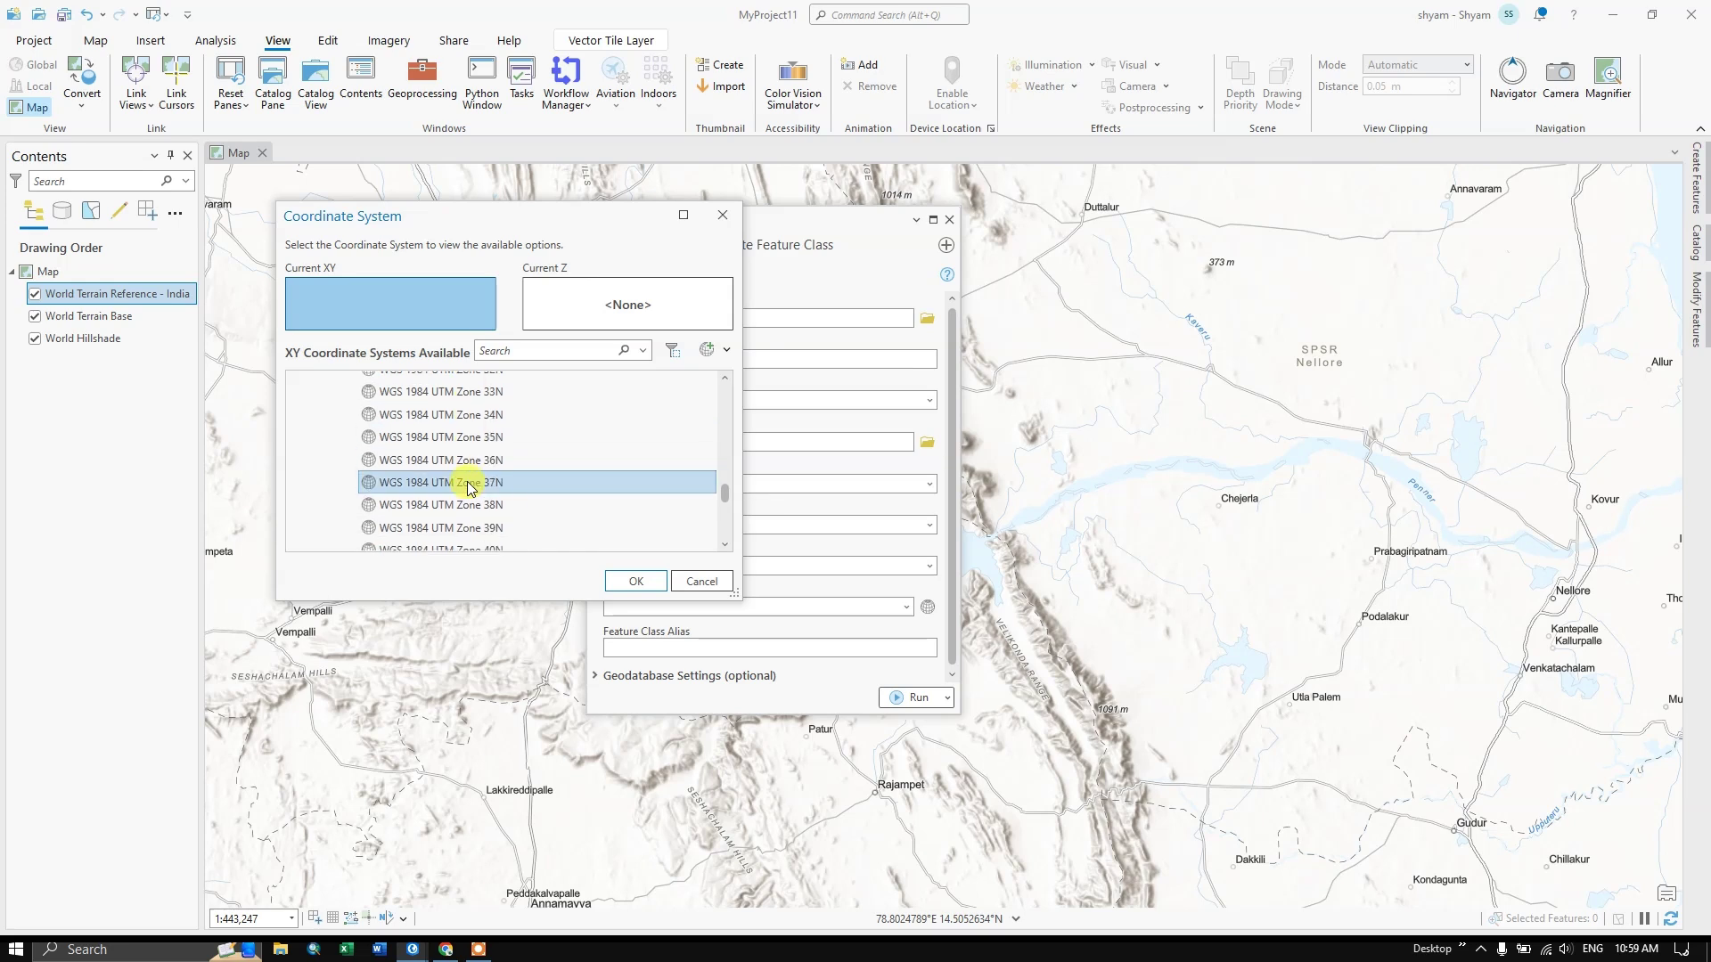
{"action": "left_click", "coordinate": [444, 515]}
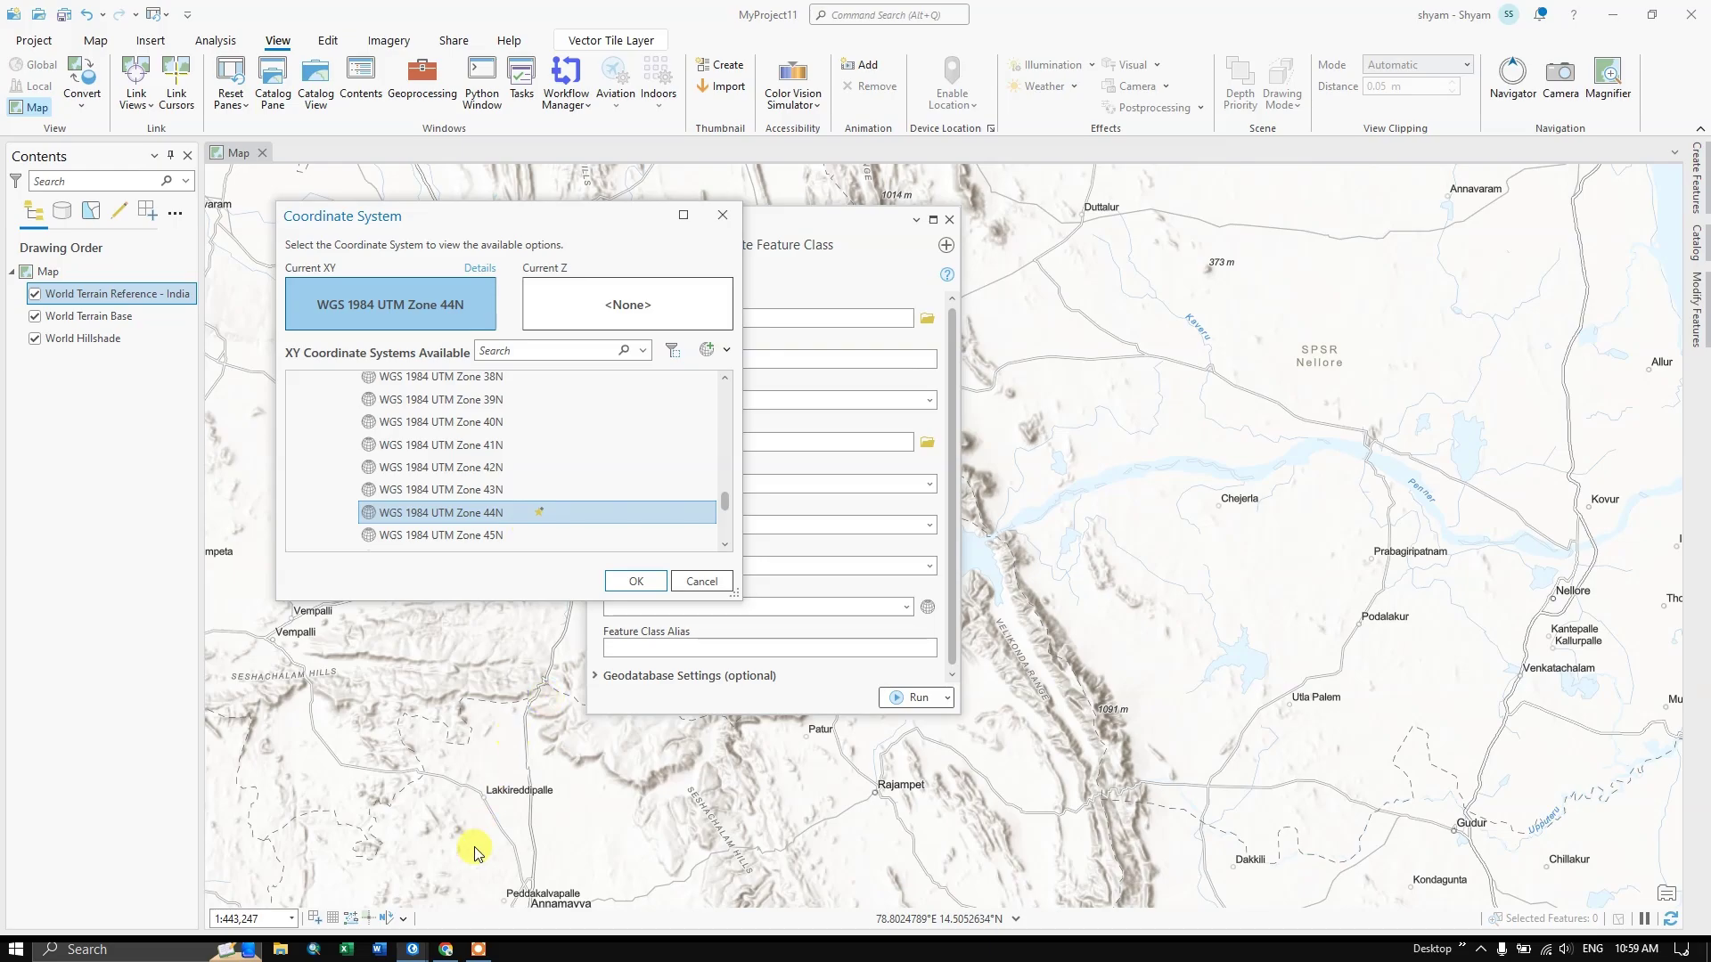
Step: Check the zone on Chrome's UTM Grid Zones of the World map, then go back to ArcGIS Pro
{"action": "left_click", "coordinate": [445, 948]}
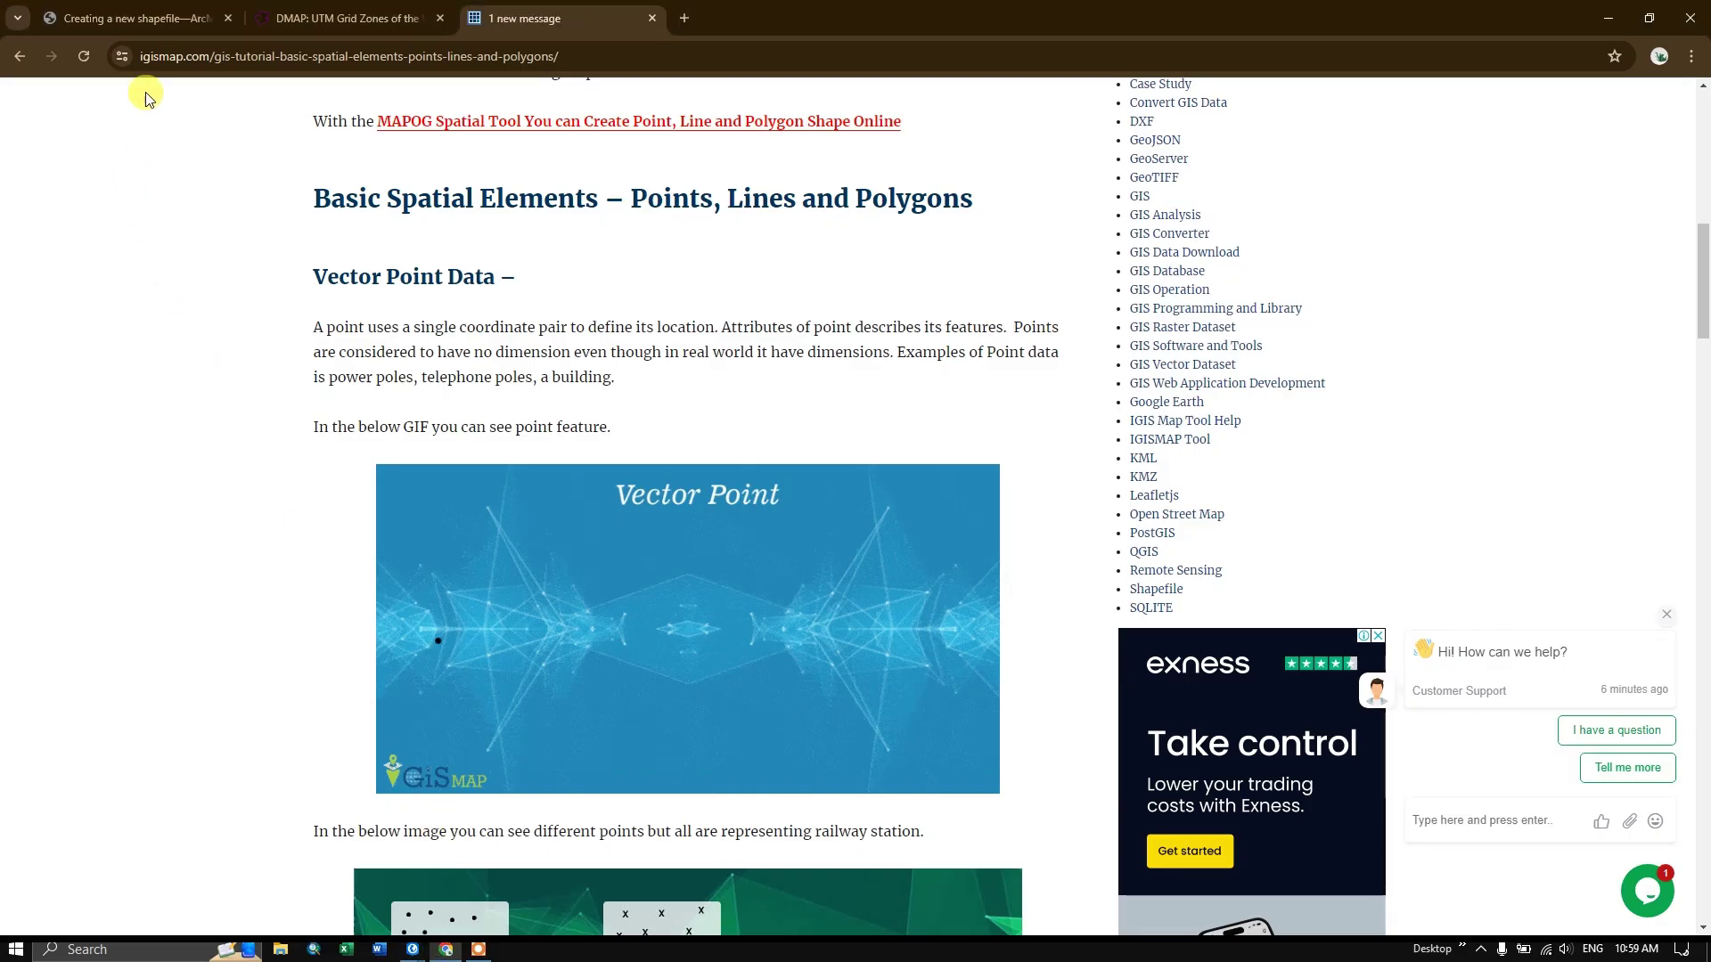
{"action": "left_click", "coordinate": [138, 16]}
{"action": "left_click", "coordinate": [297, 10]}
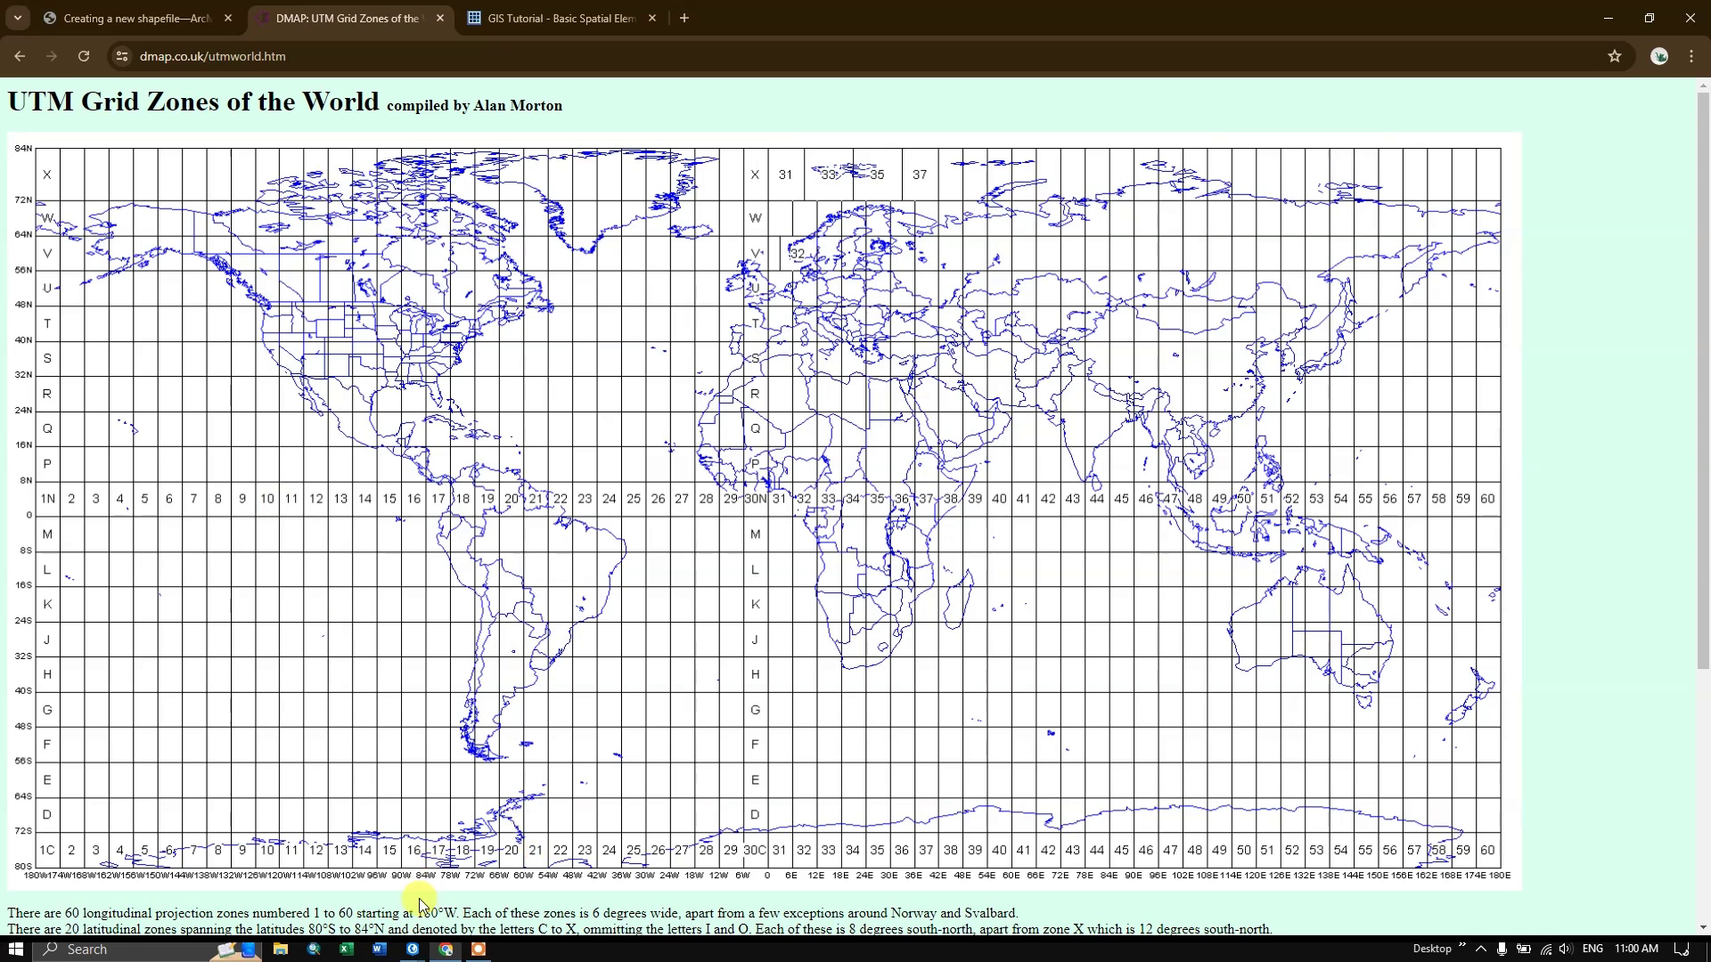
{"action": "left_click", "coordinate": [413, 950]}
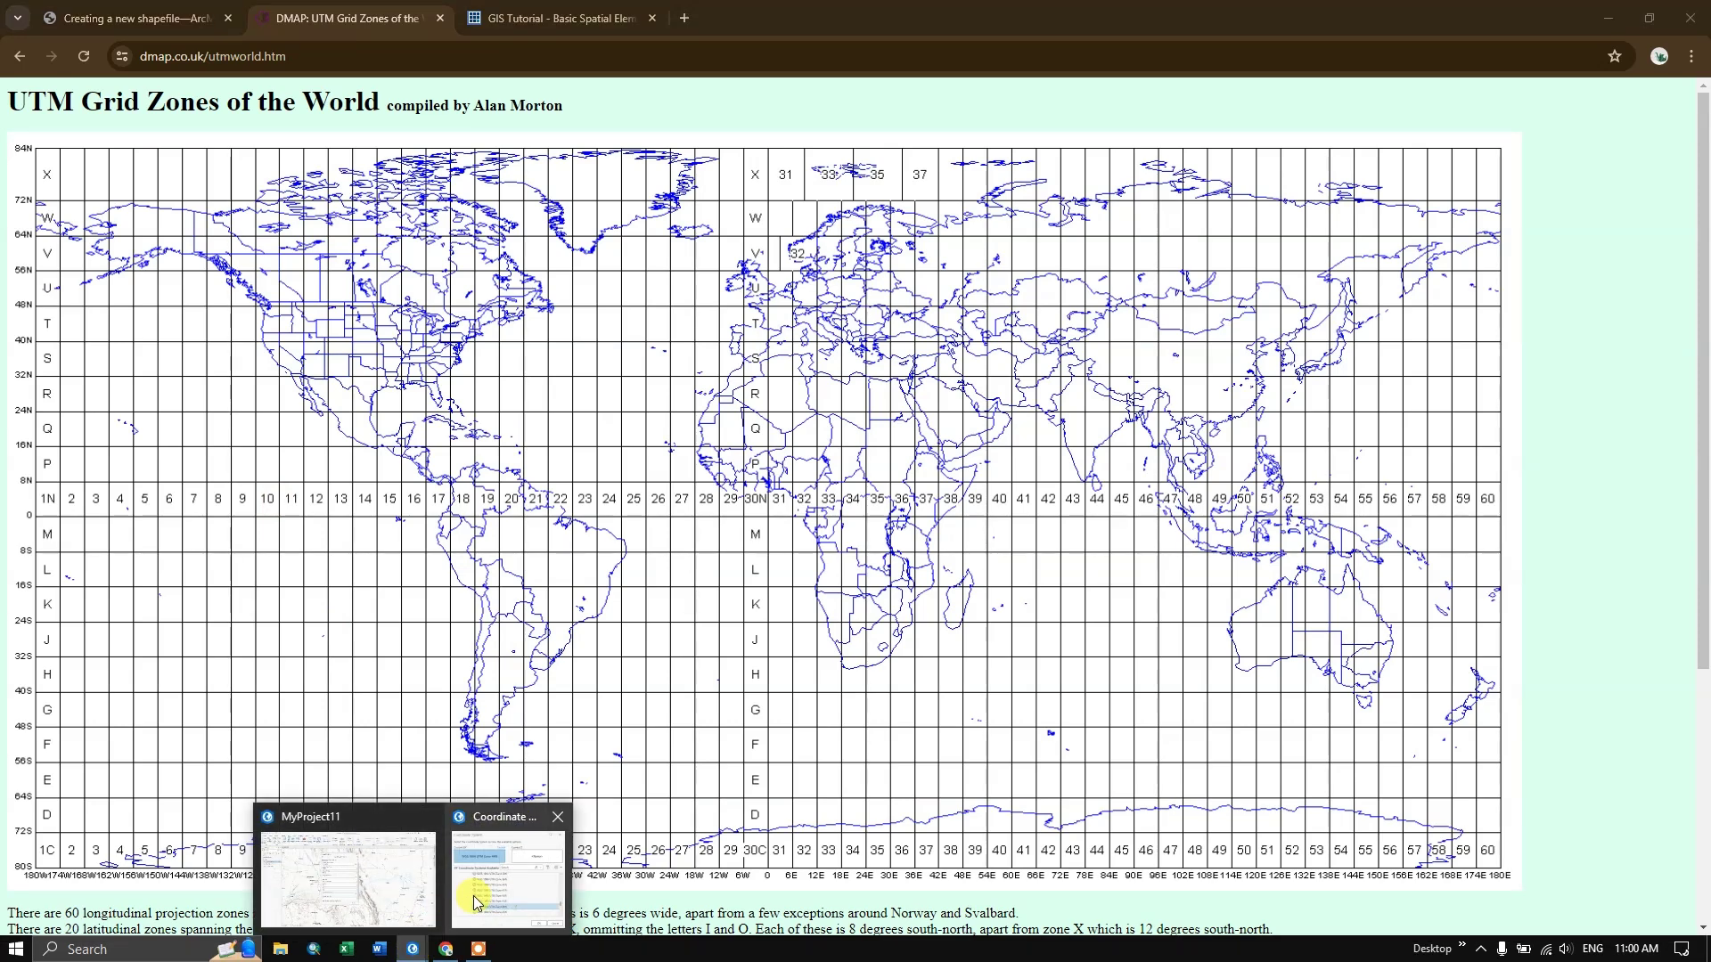
Step: Confirm WGS_1984_UTM_Zone_44N as the Points feature class's coordinate system
{"action": "mouse_move", "coordinate": [475, 902]}
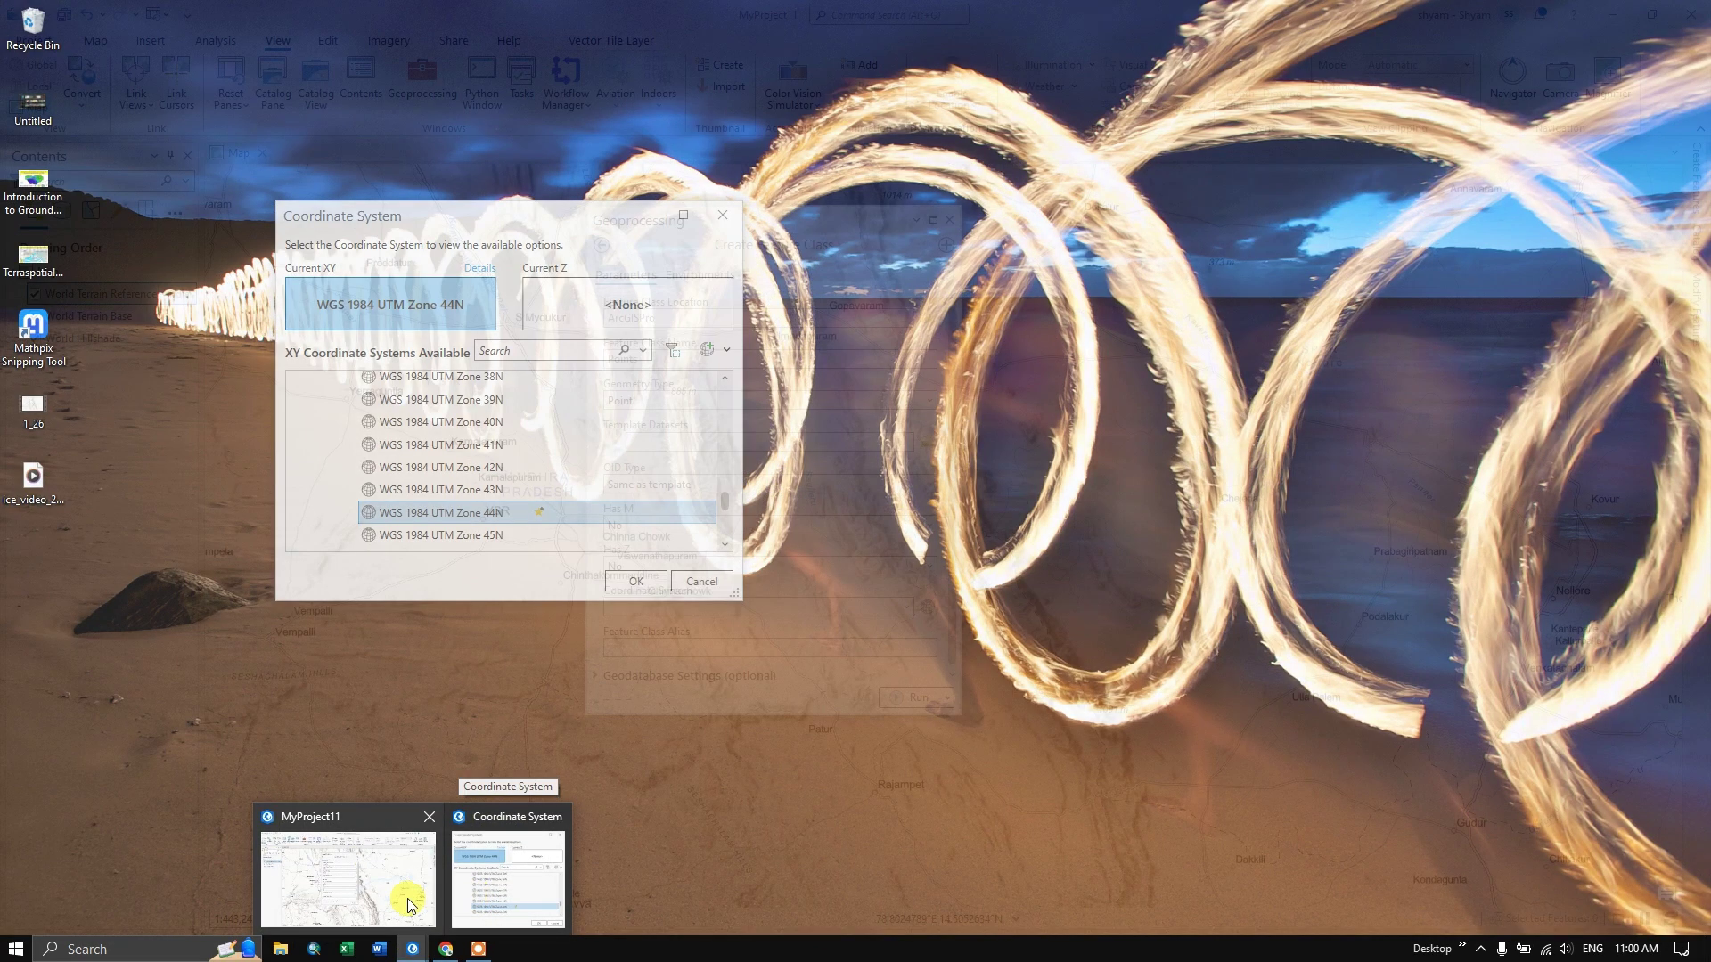
{"action": "left_click", "coordinate": [397, 896]}
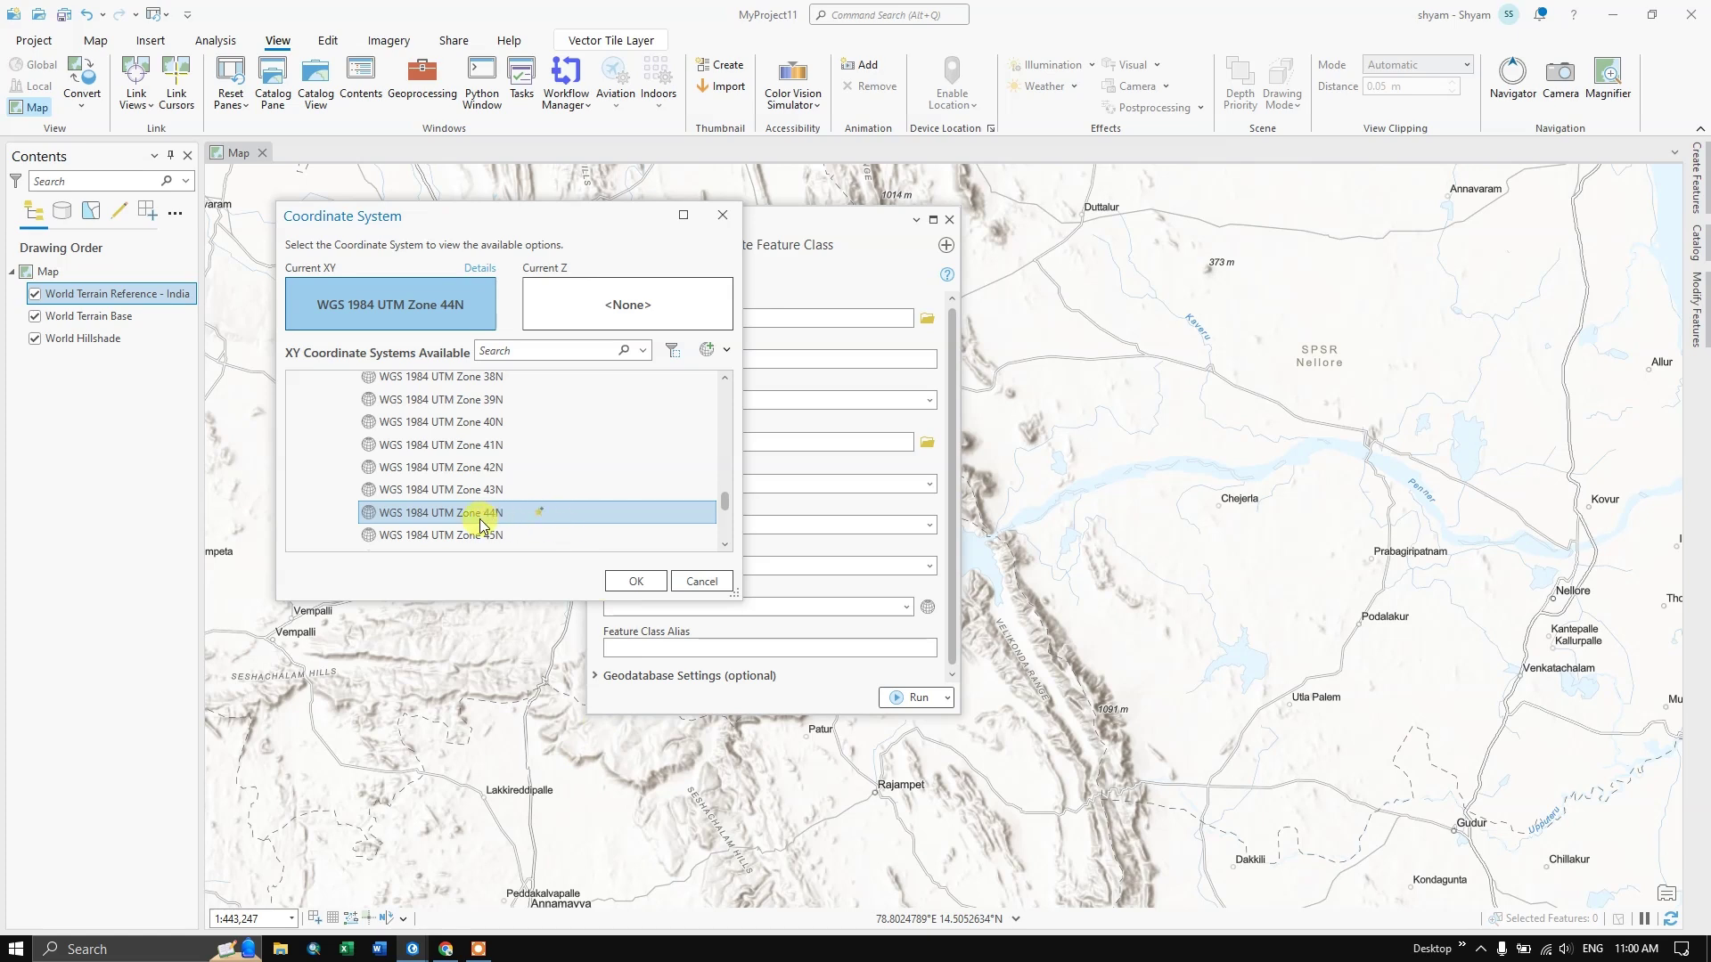
{"action": "left_click", "coordinate": [707, 354]}
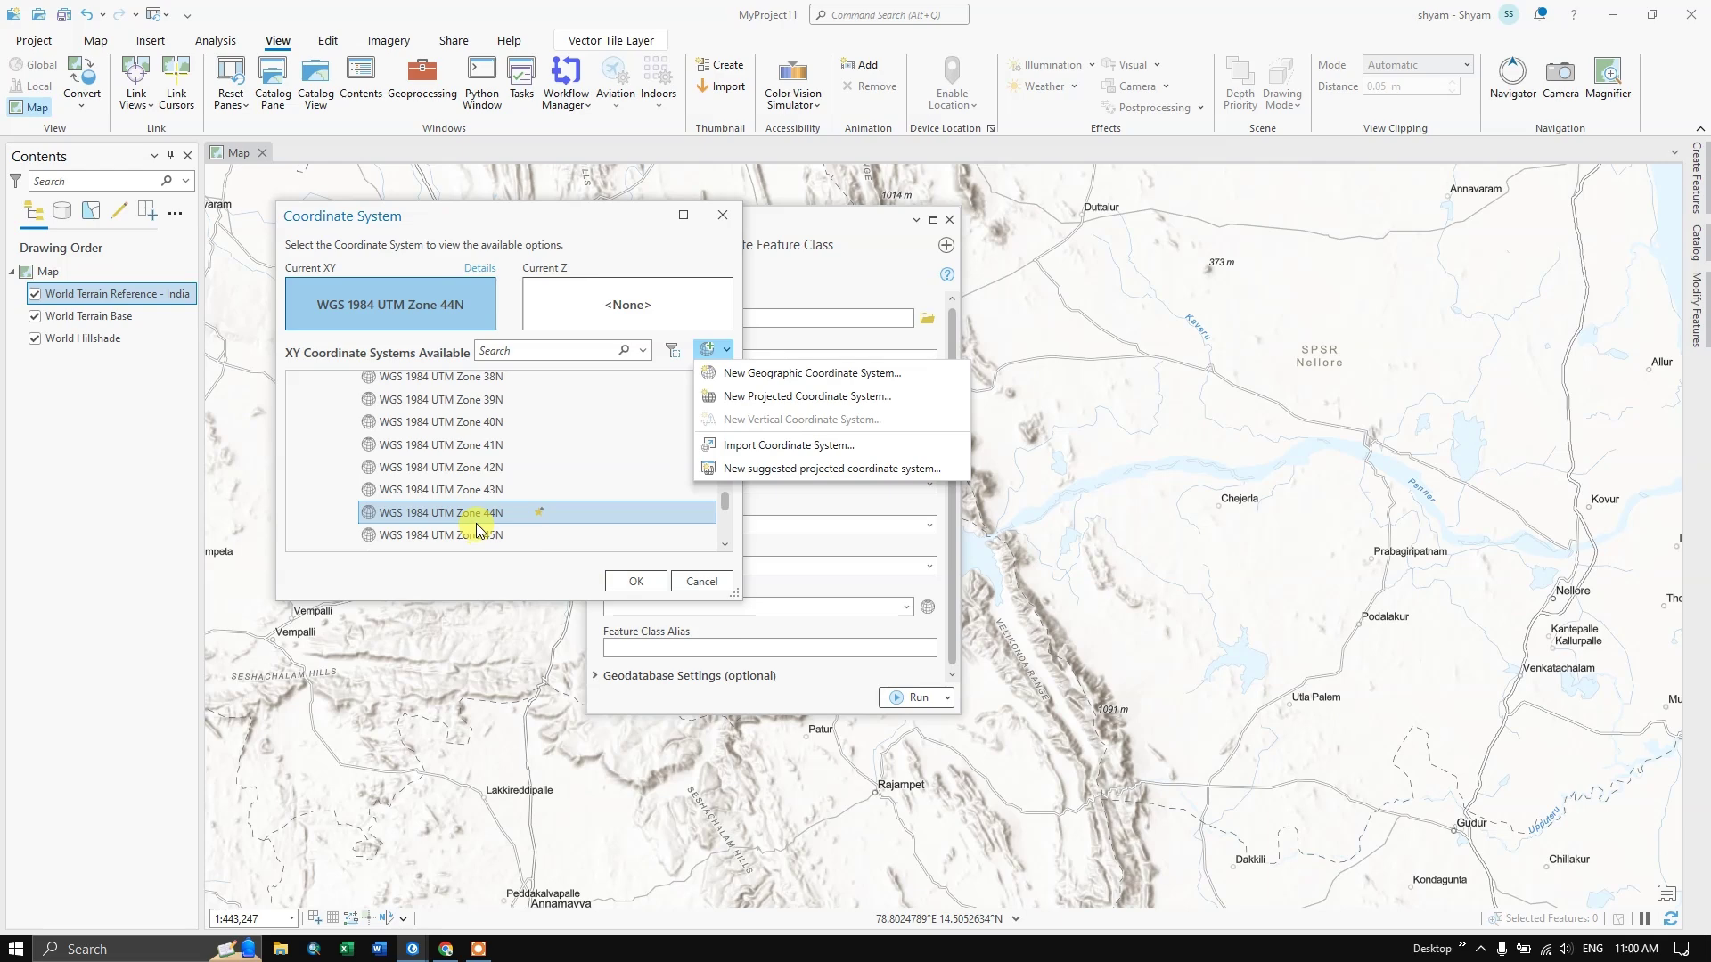
{"action": "left_click", "coordinate": [623, 581]}
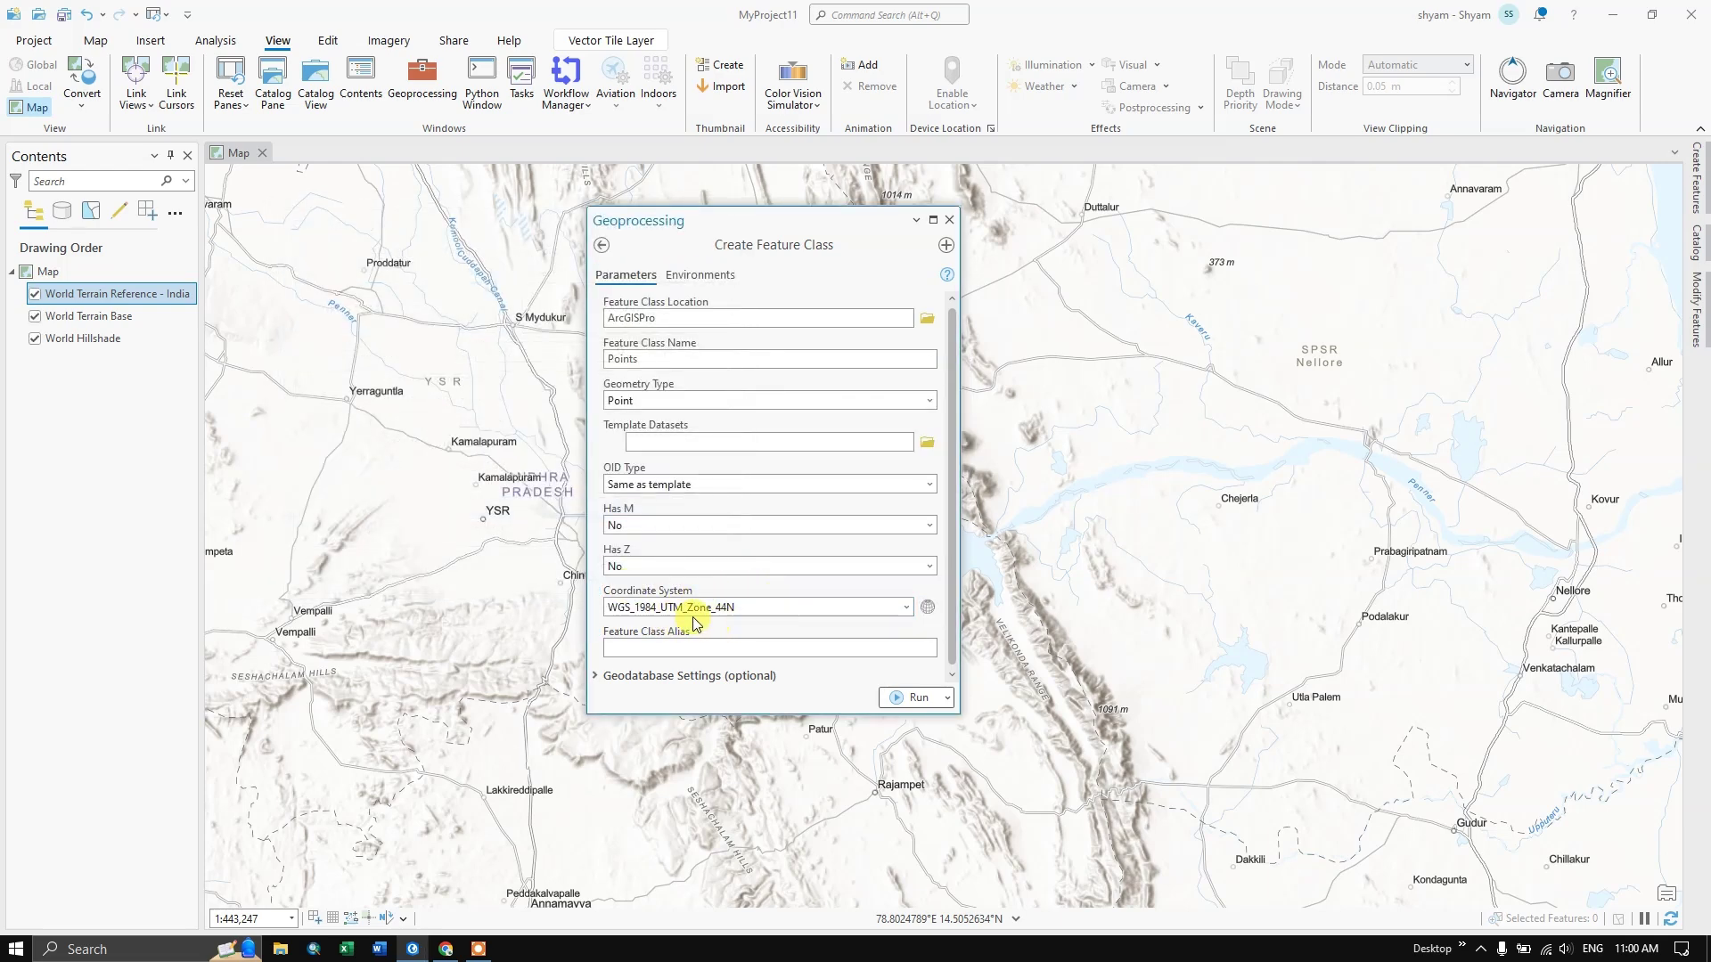
Step: Run Create Feature Class and verify Points.shp appears under ArcGISPro in Catalog
{"action": "left_click", "coordinate": [905, 700]}
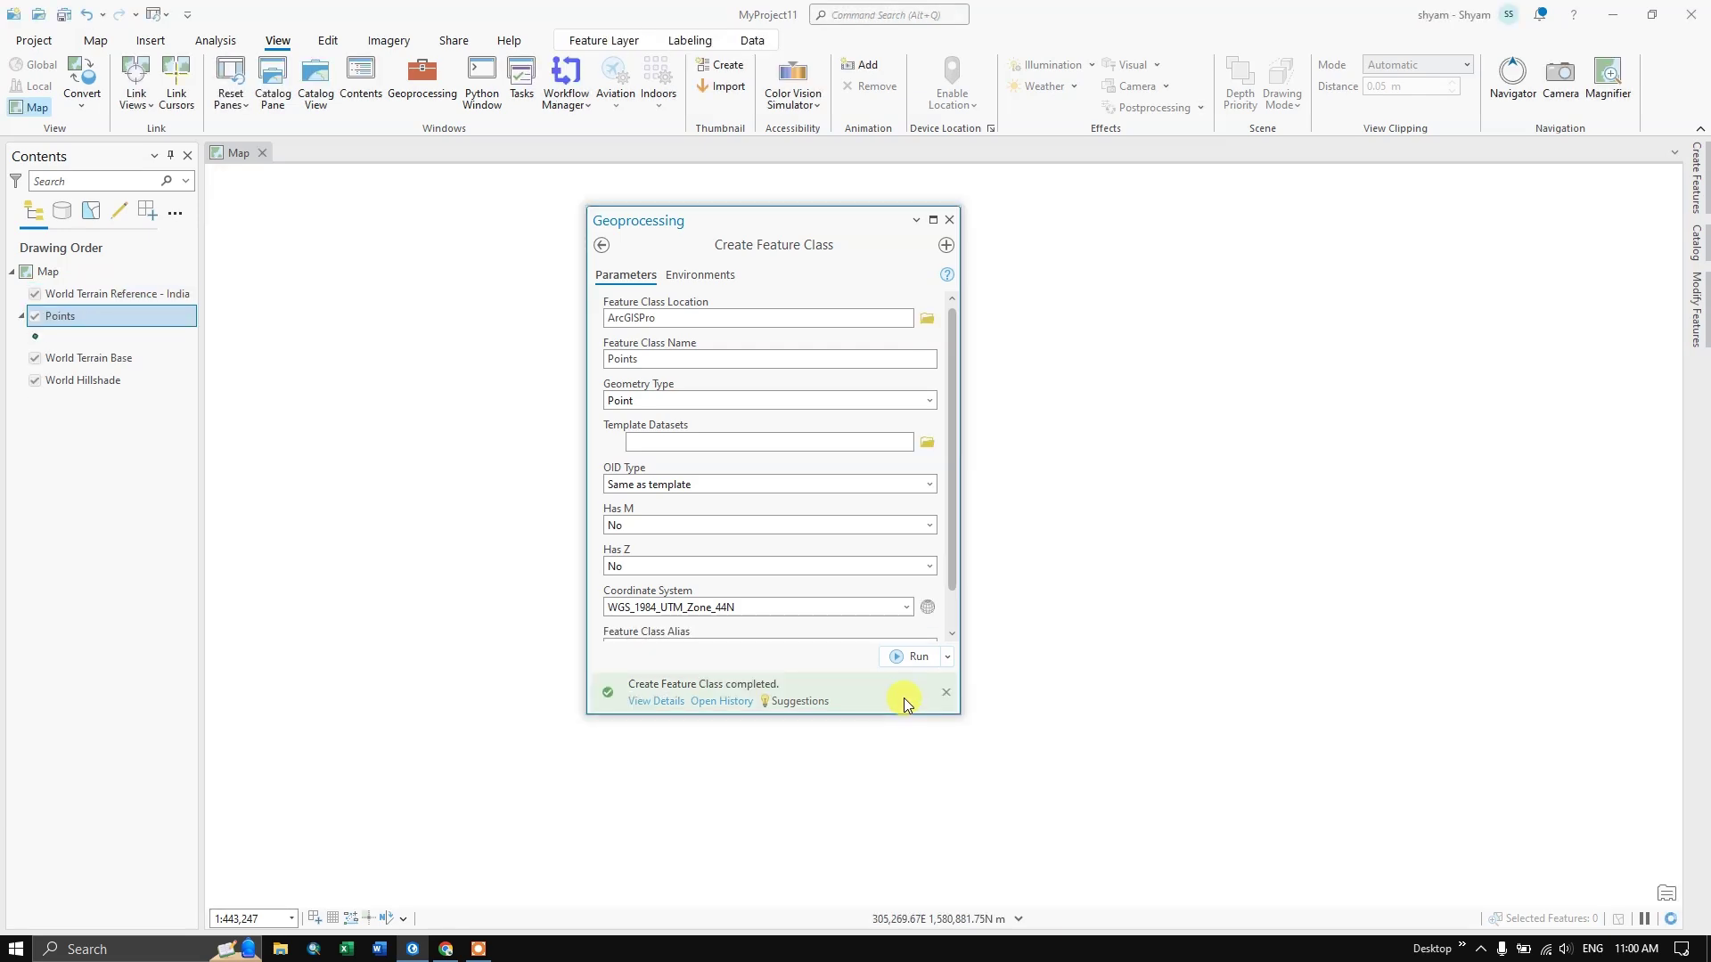
{"action": "mouse_move", "coordinate": [904, 699]}
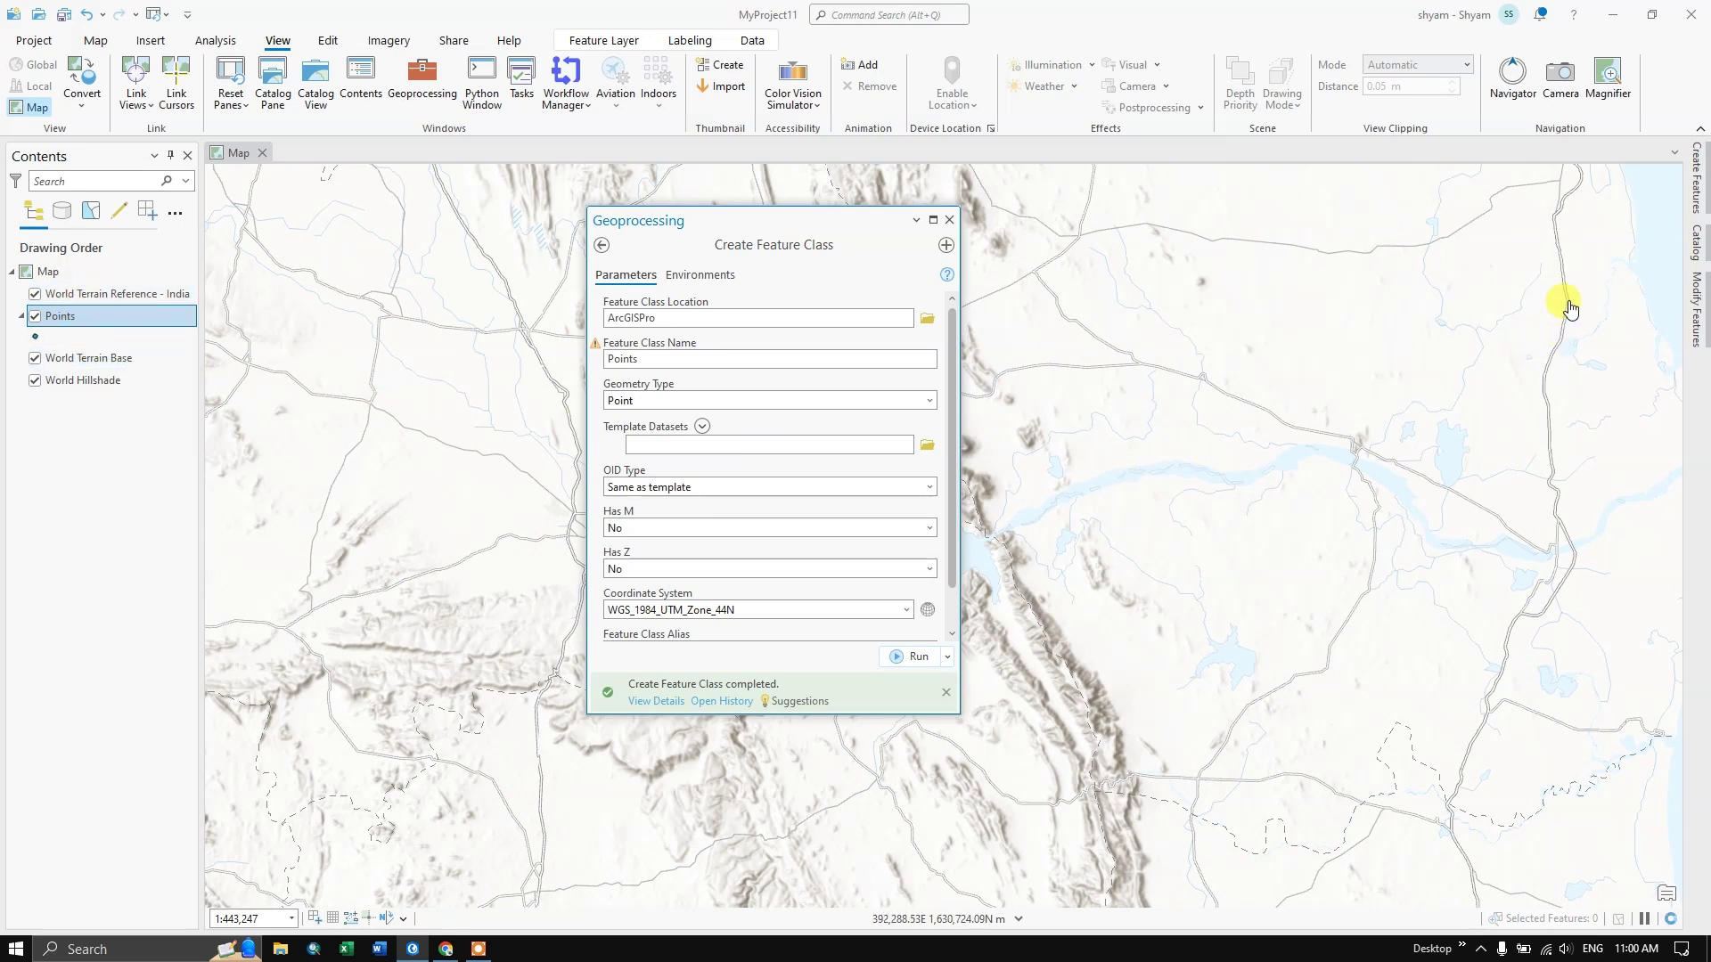
{"action": "left_click", "coordinate": [1695, 245]}
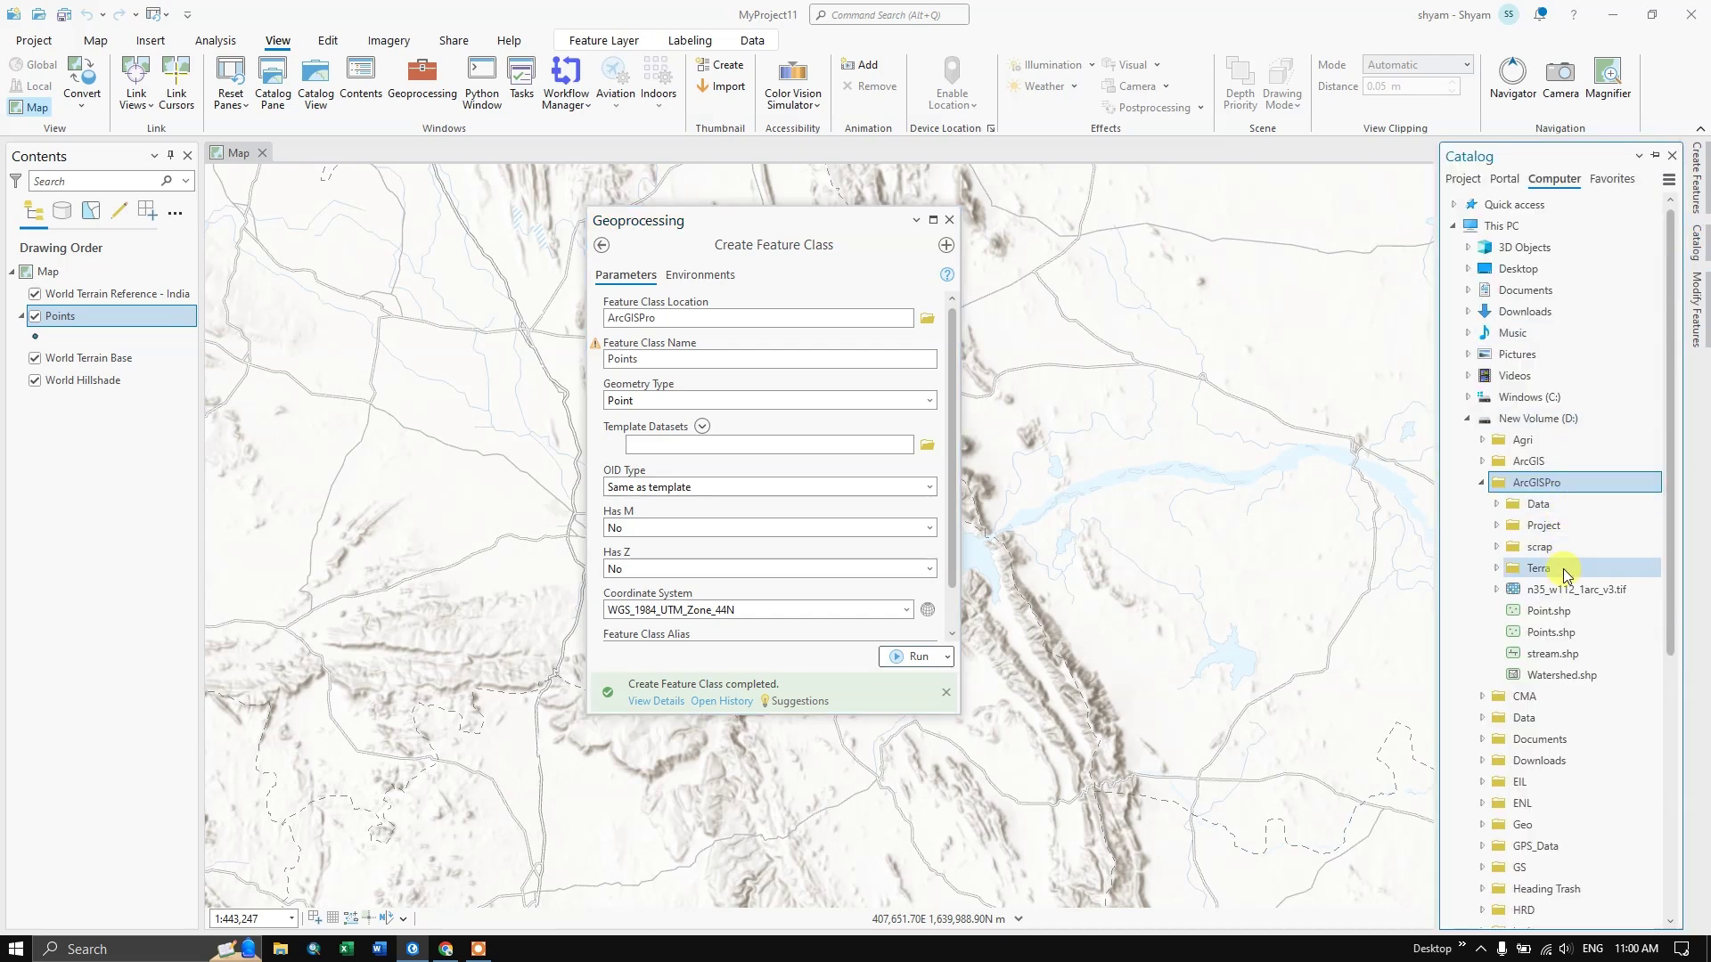
{"action": "left_click", "coordinate": [1545, 634]}
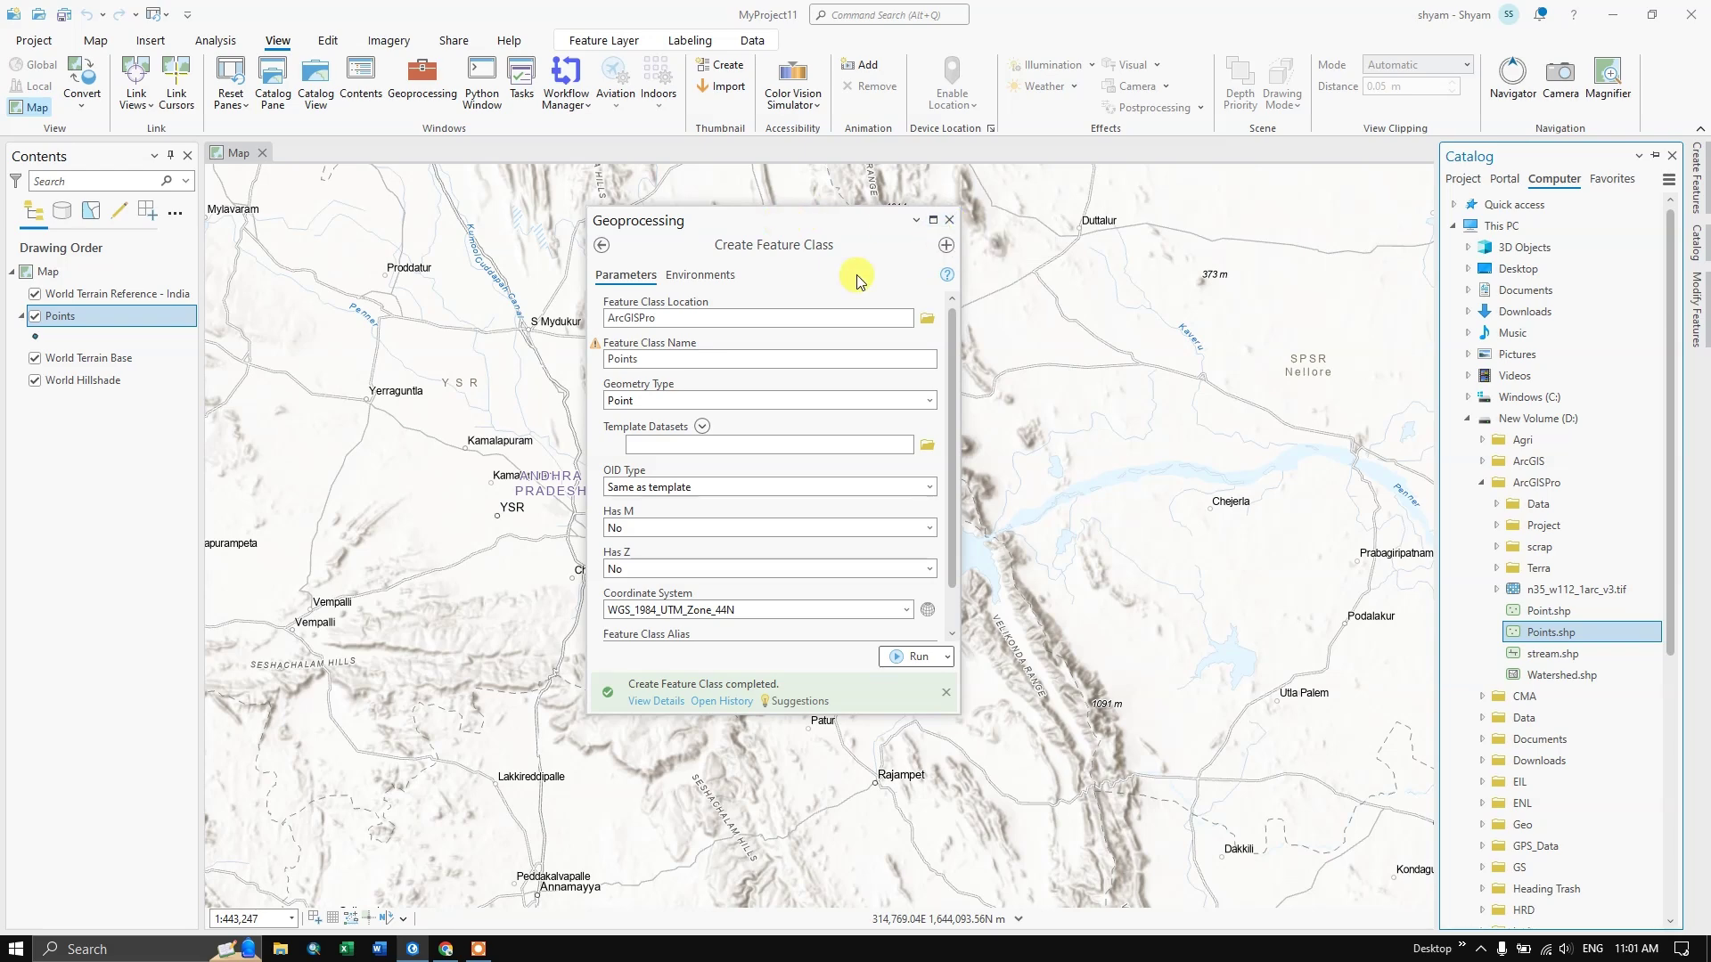
Step: Close the finished tool and open a new Create Feature Class form for the ArcGISPro folder
{"action": "left_click", "coordinate": [949, 220]}
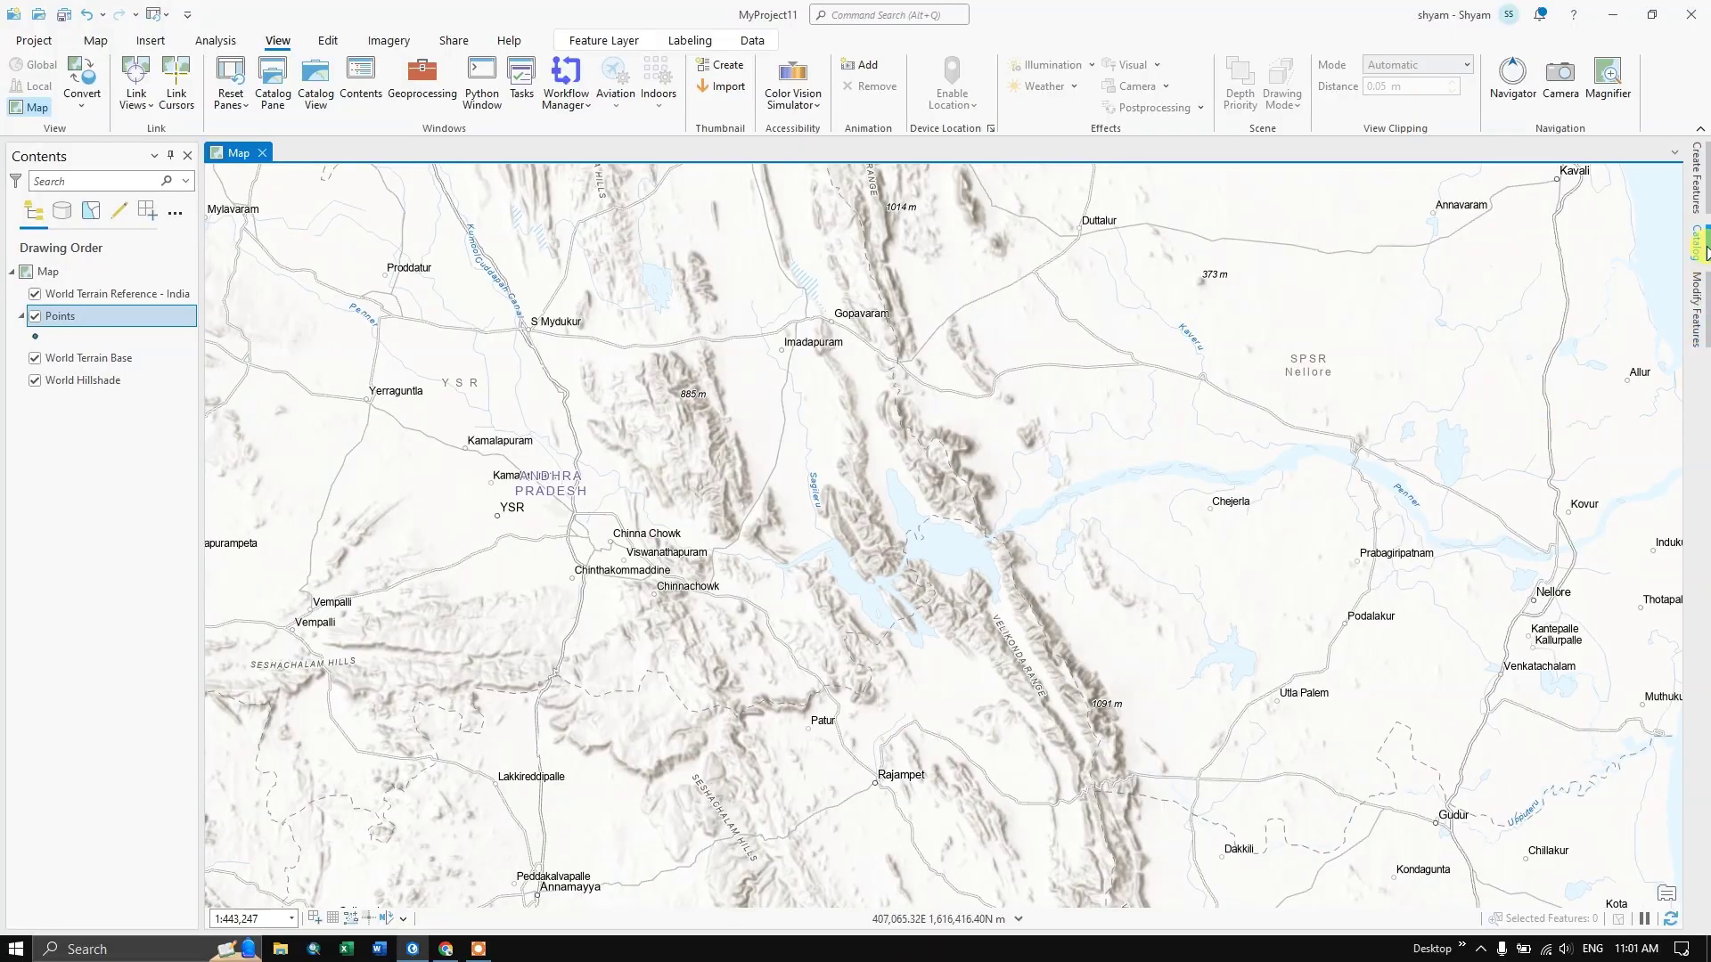
{"action": "left_click", "coordinate": [1704, 253]}
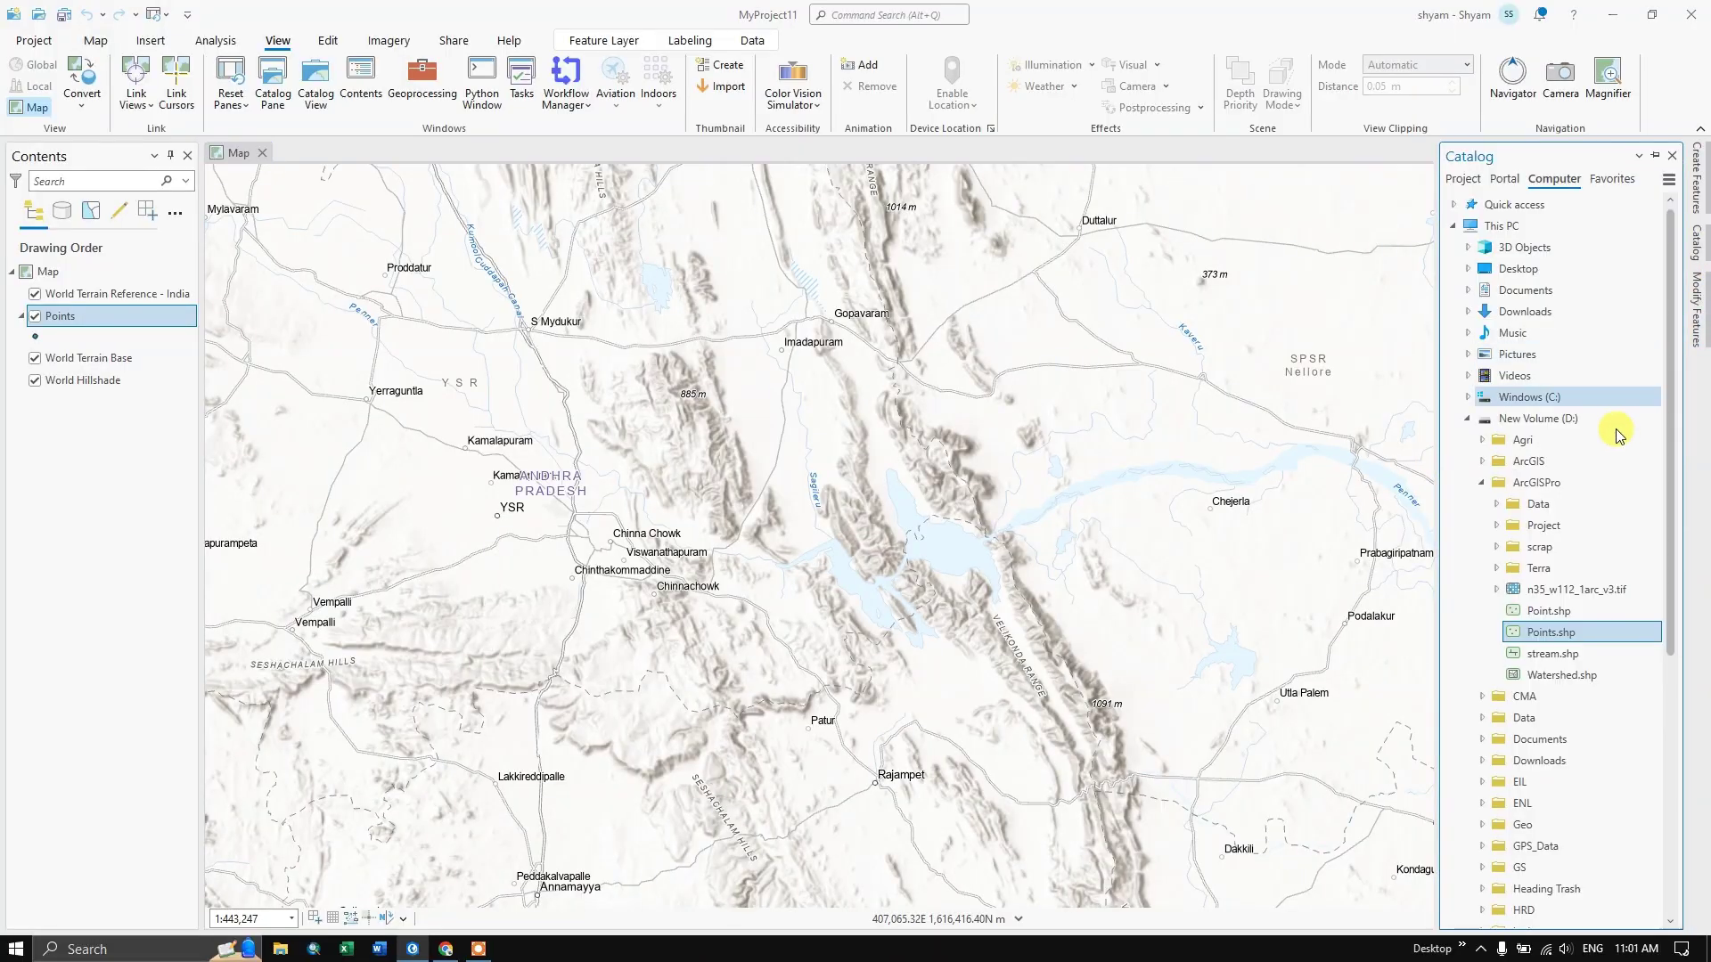
{"action": "right_click", "coordinate": [1544, 490]}
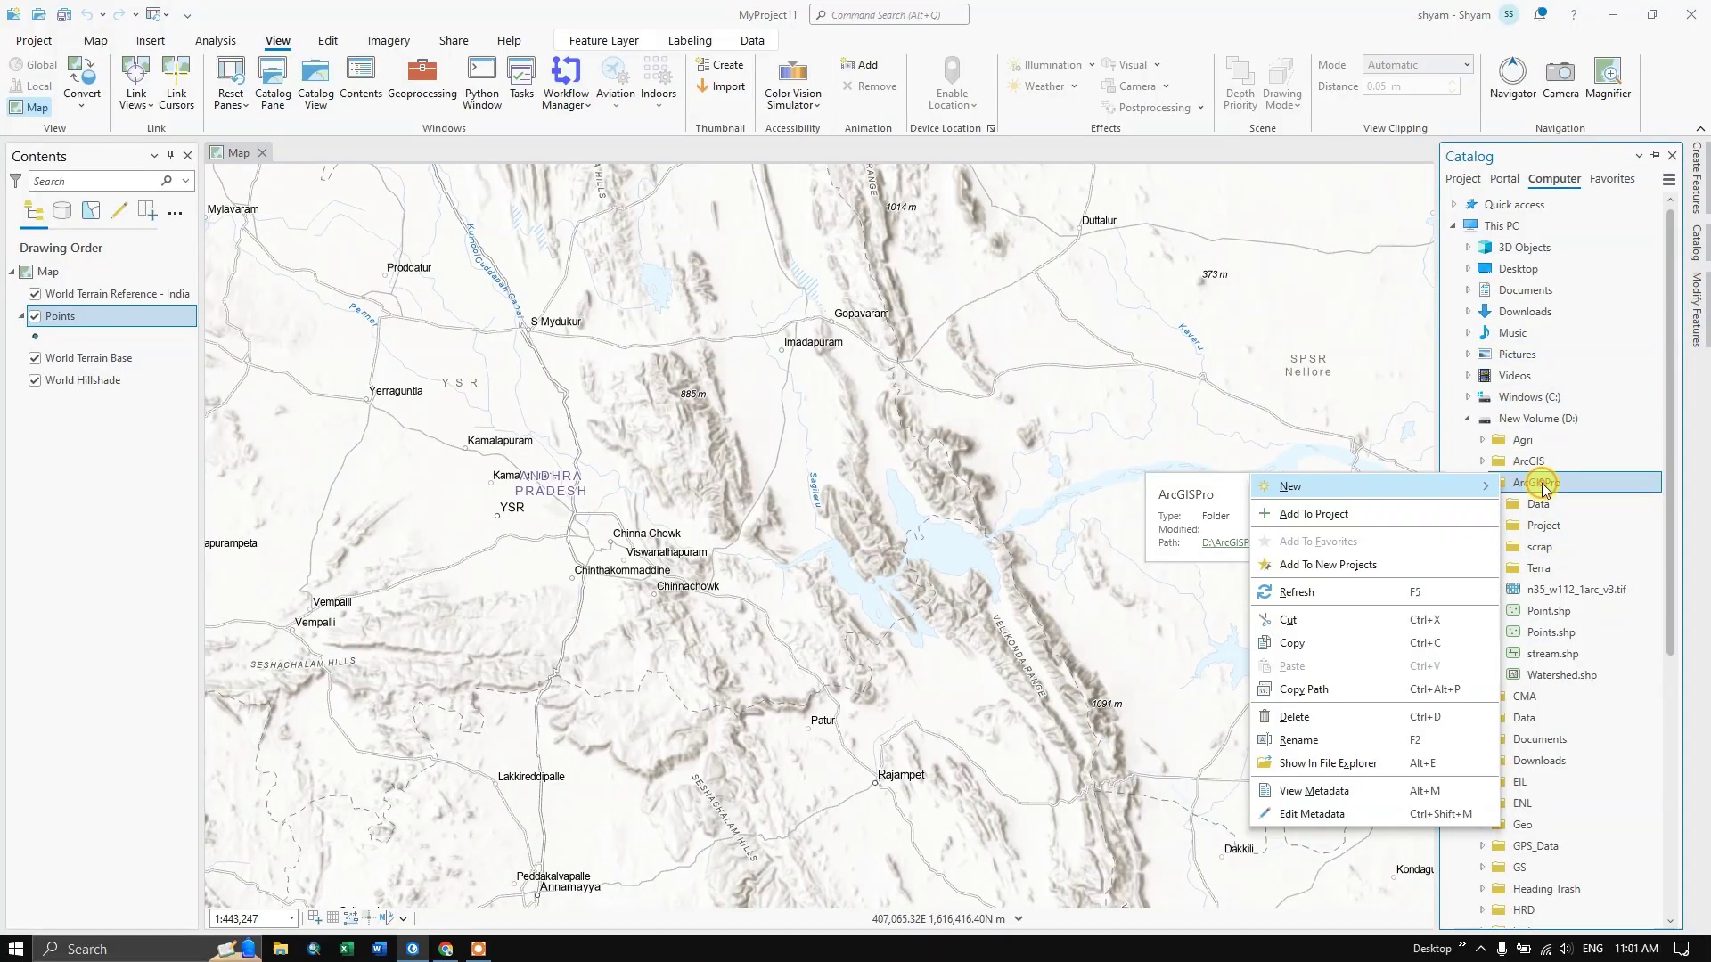
{"action": "mouse_move", "coordinate": [1347, 490]}
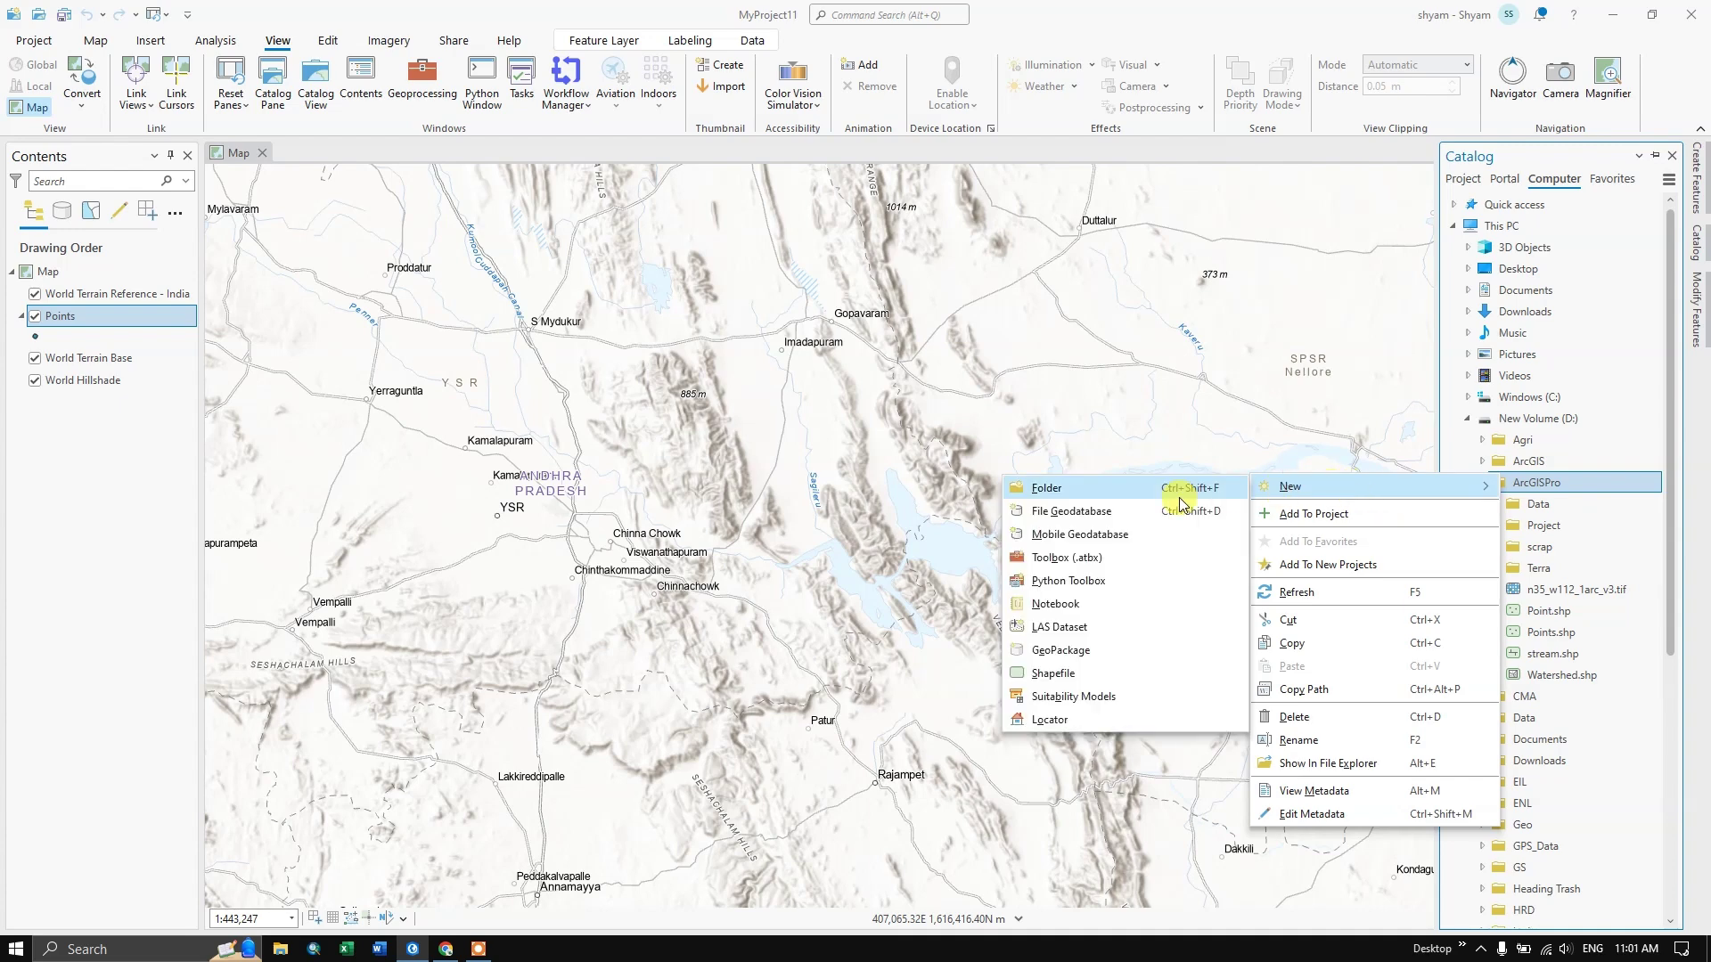
{"action": "left_click", "coordinate": [1073, 680]}
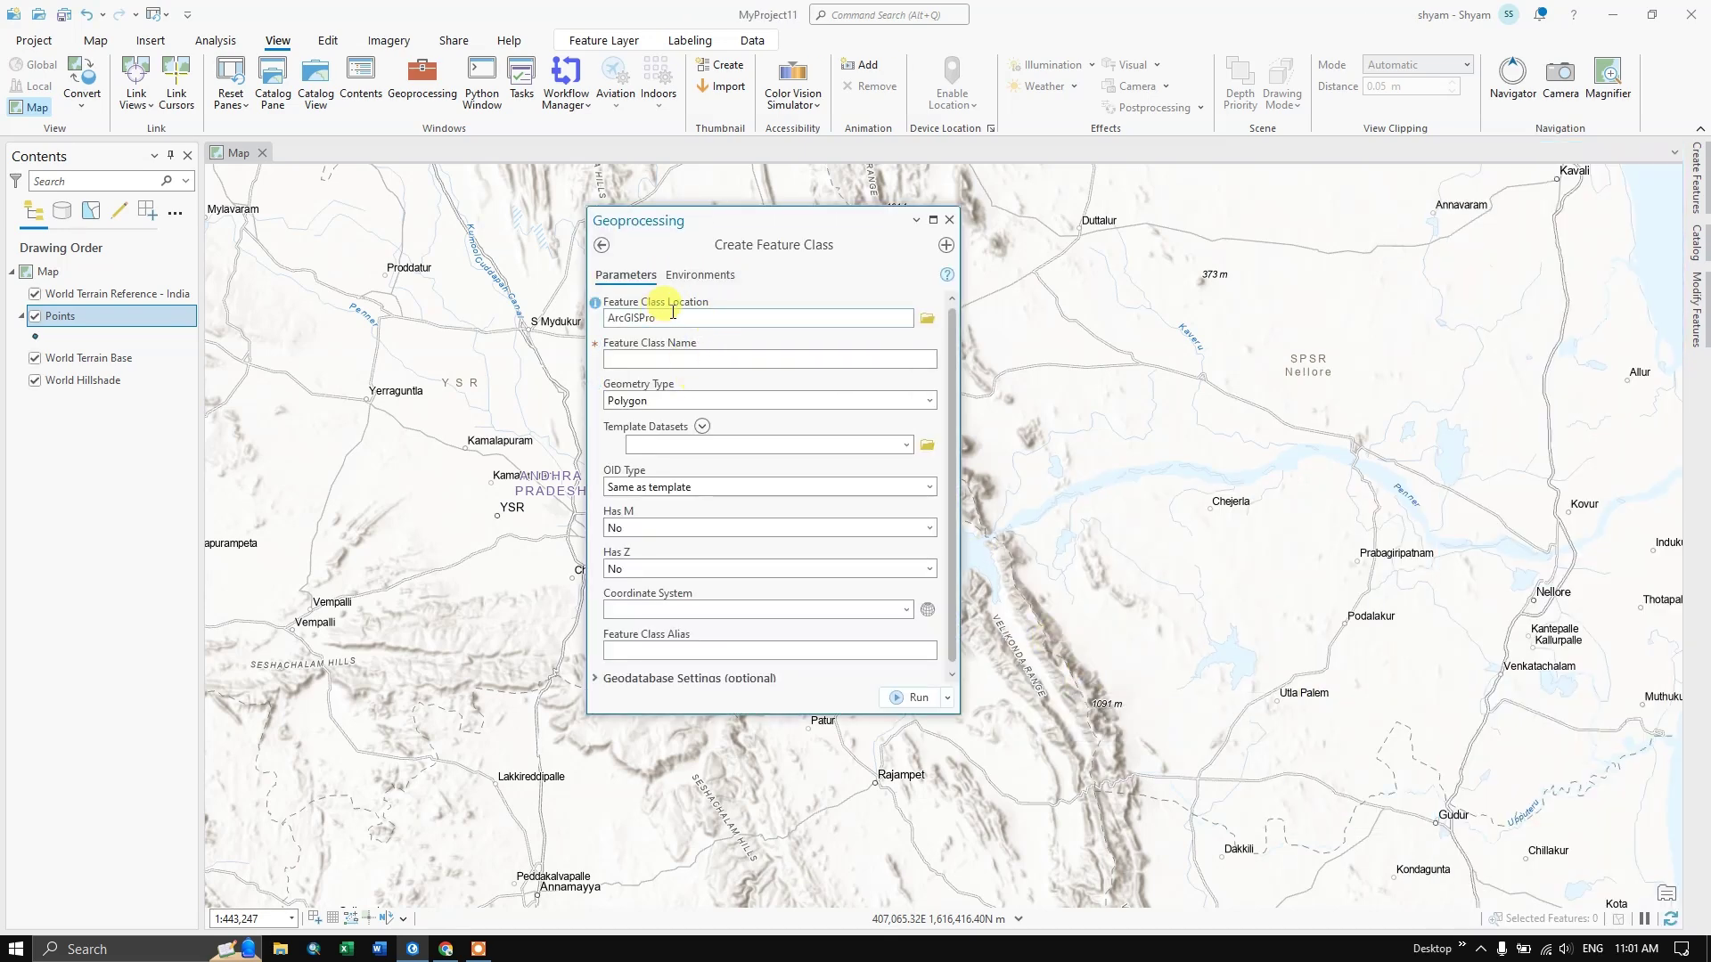
Step: Enter Line as the feature class name with Polyline geometry, then return to the Chrome tutorial
{"action": "left_click", "coordinate": [696, 360]}
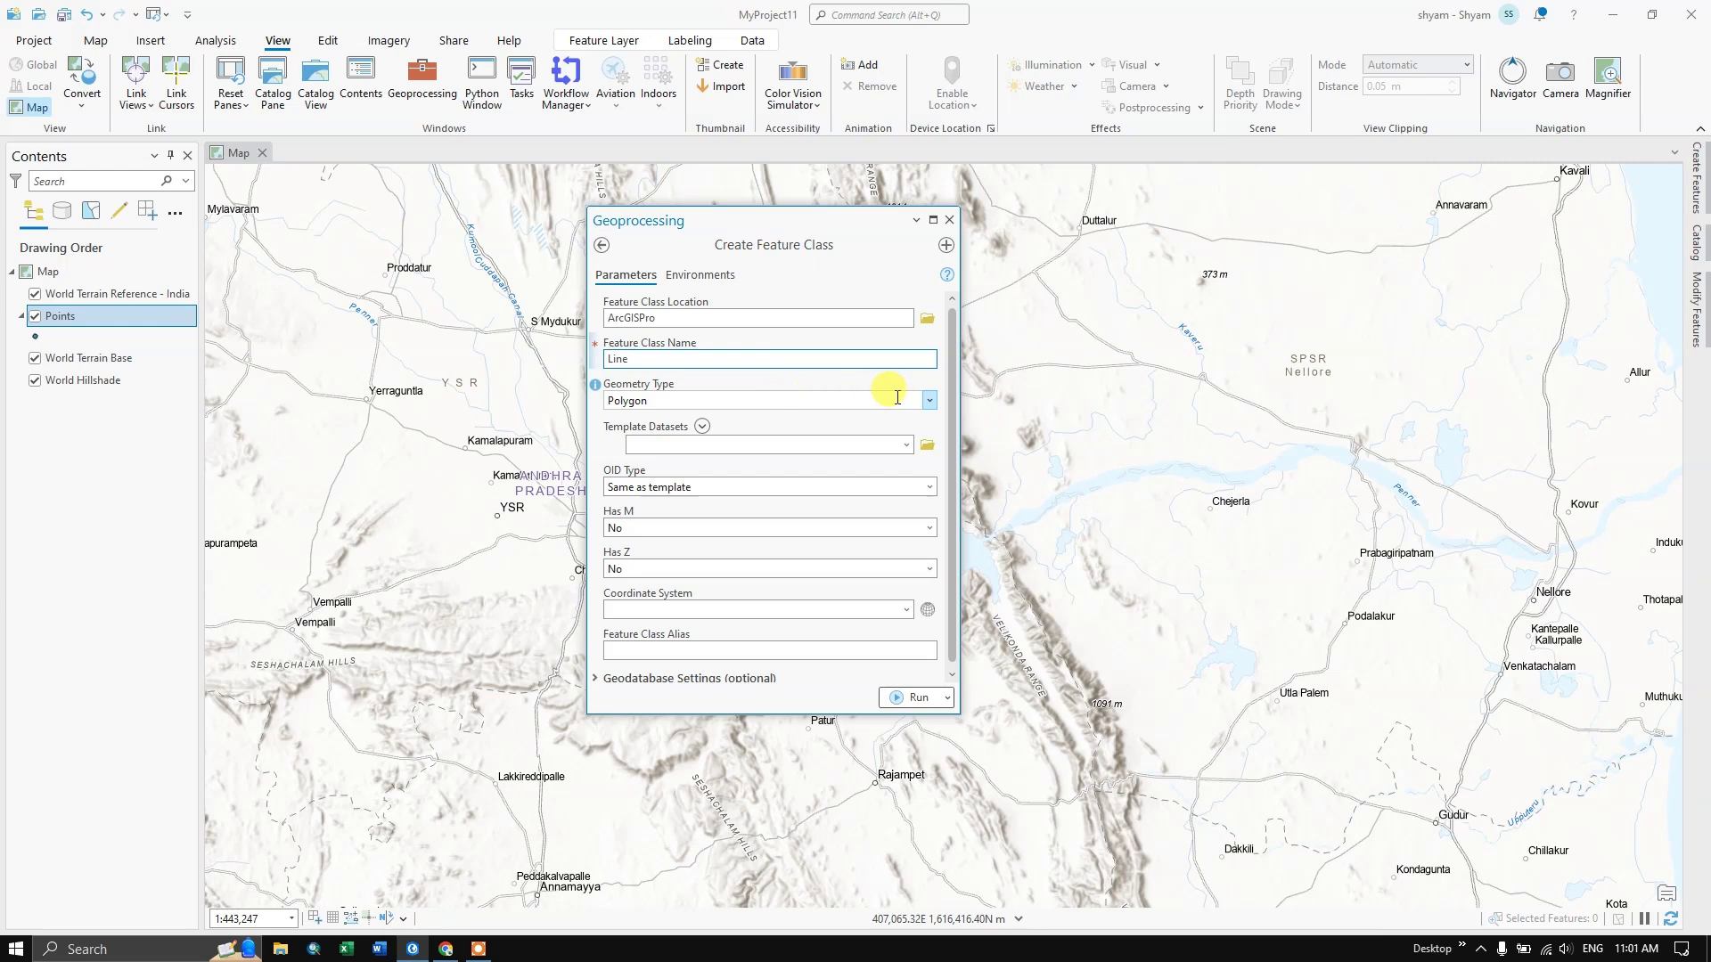
{"action": "left_click", "coordinate": [924, 405]}
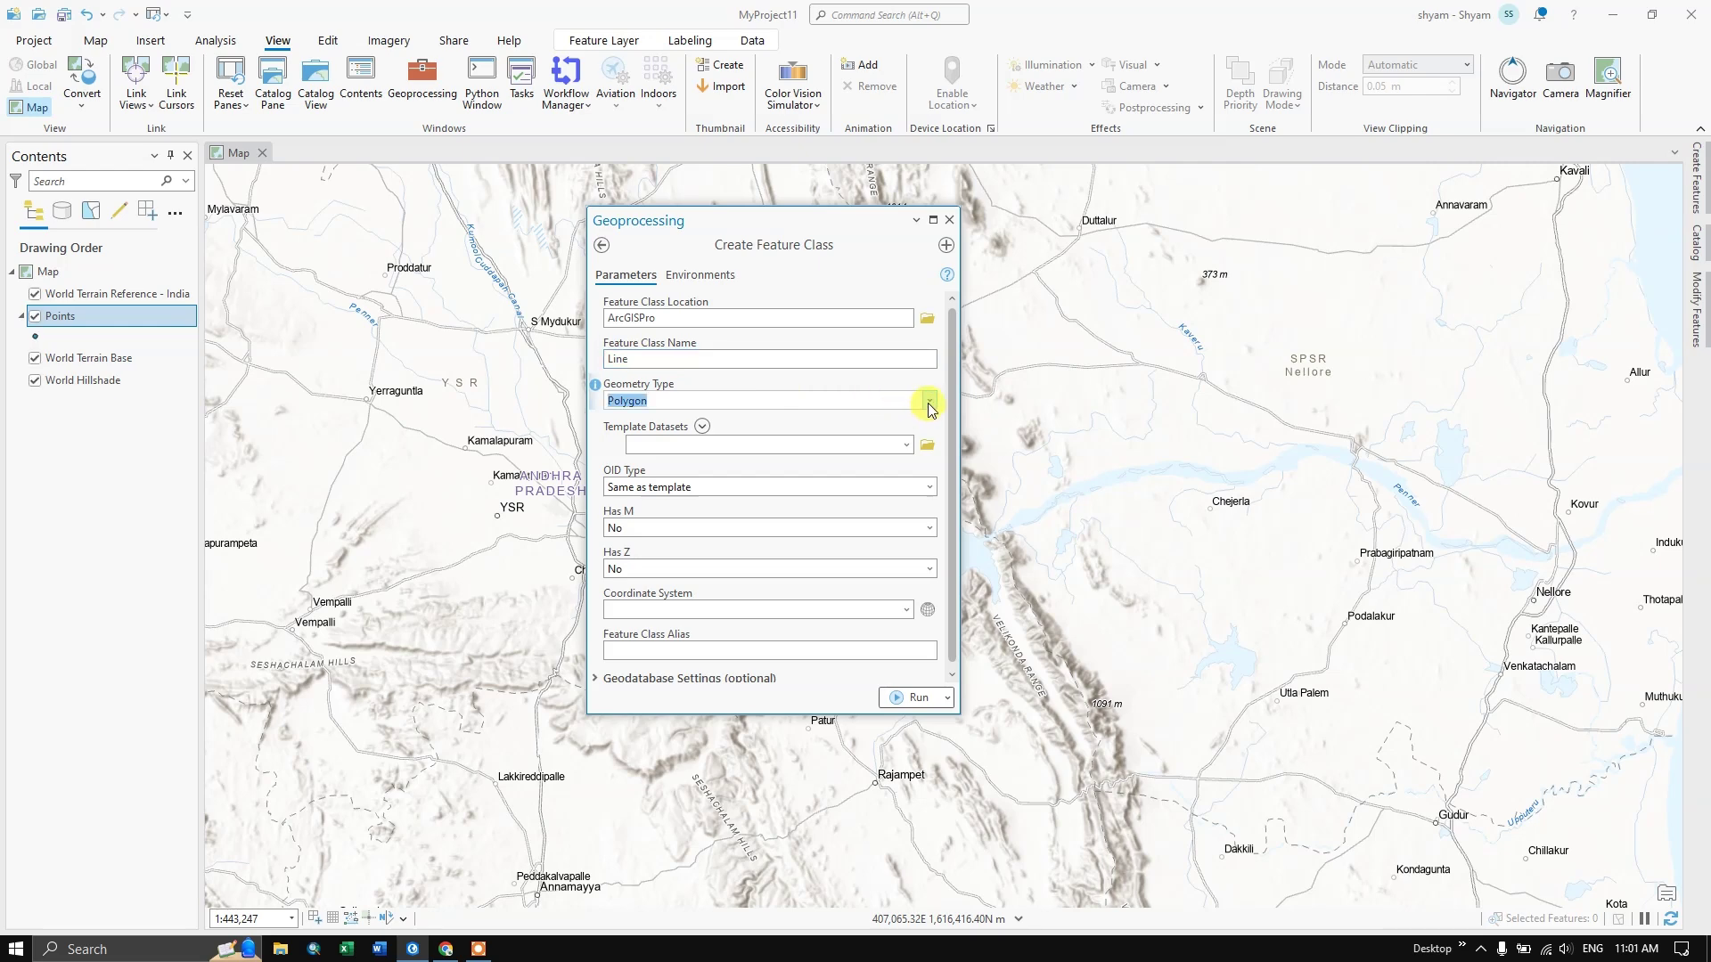
{"action": "left_click", "coordinate": [929, 403]}
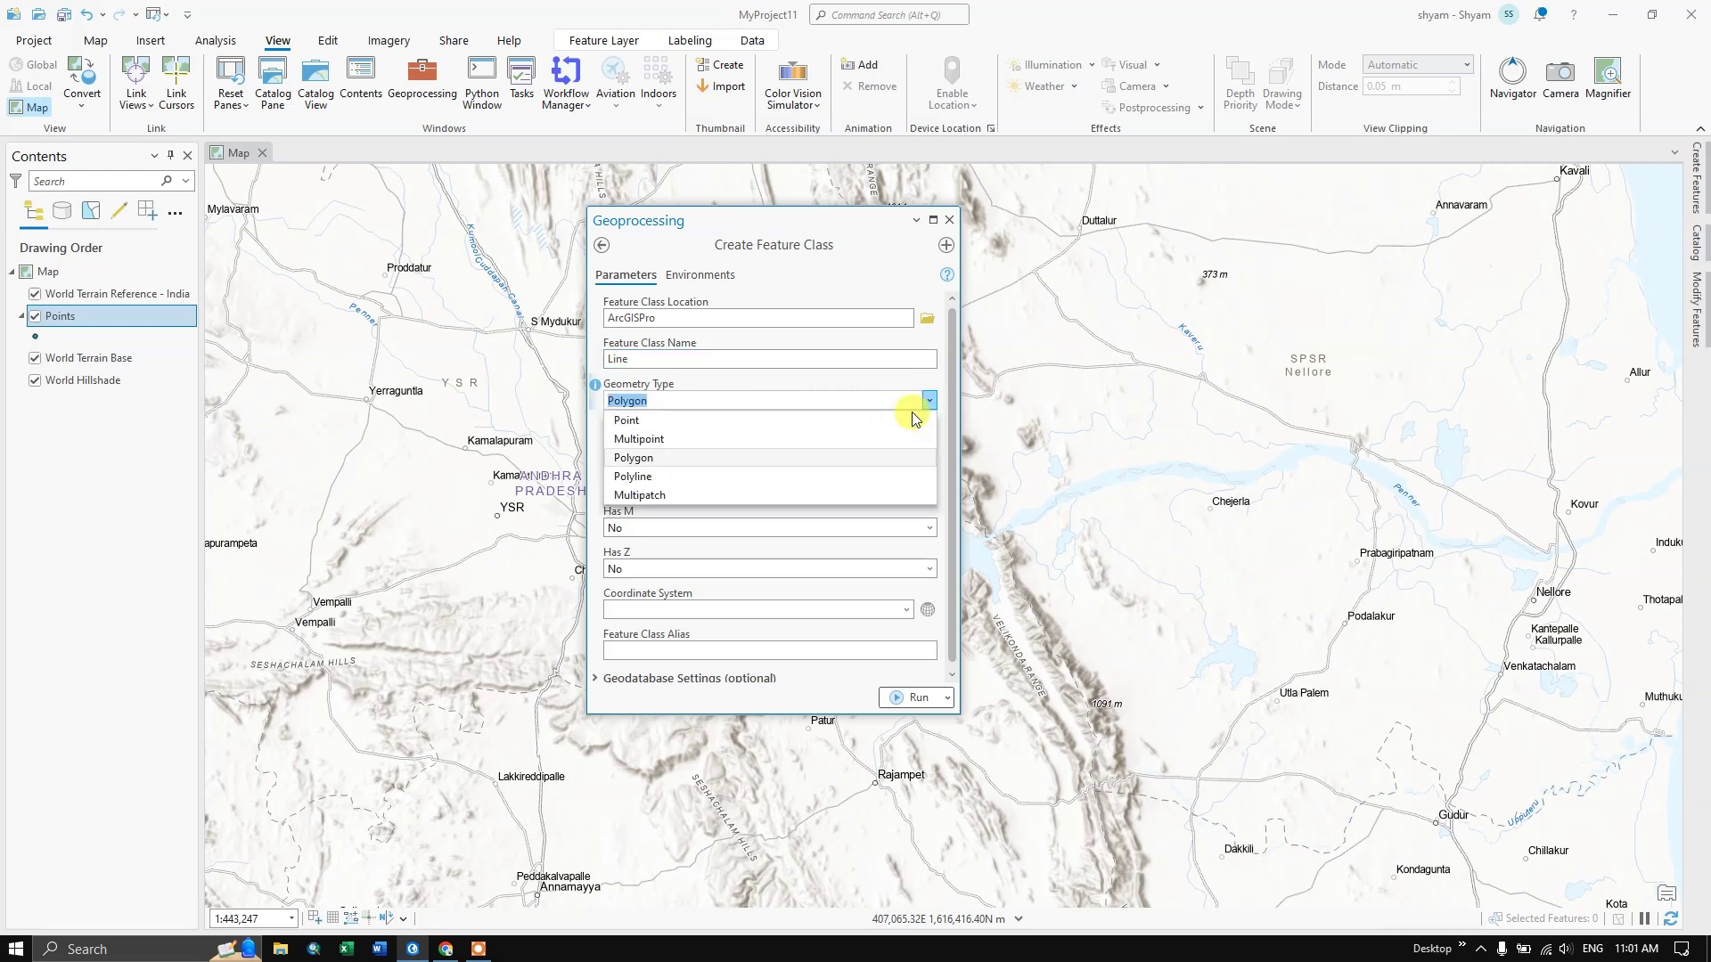
{"action": "left_click", "coordinate": [661, 477]}
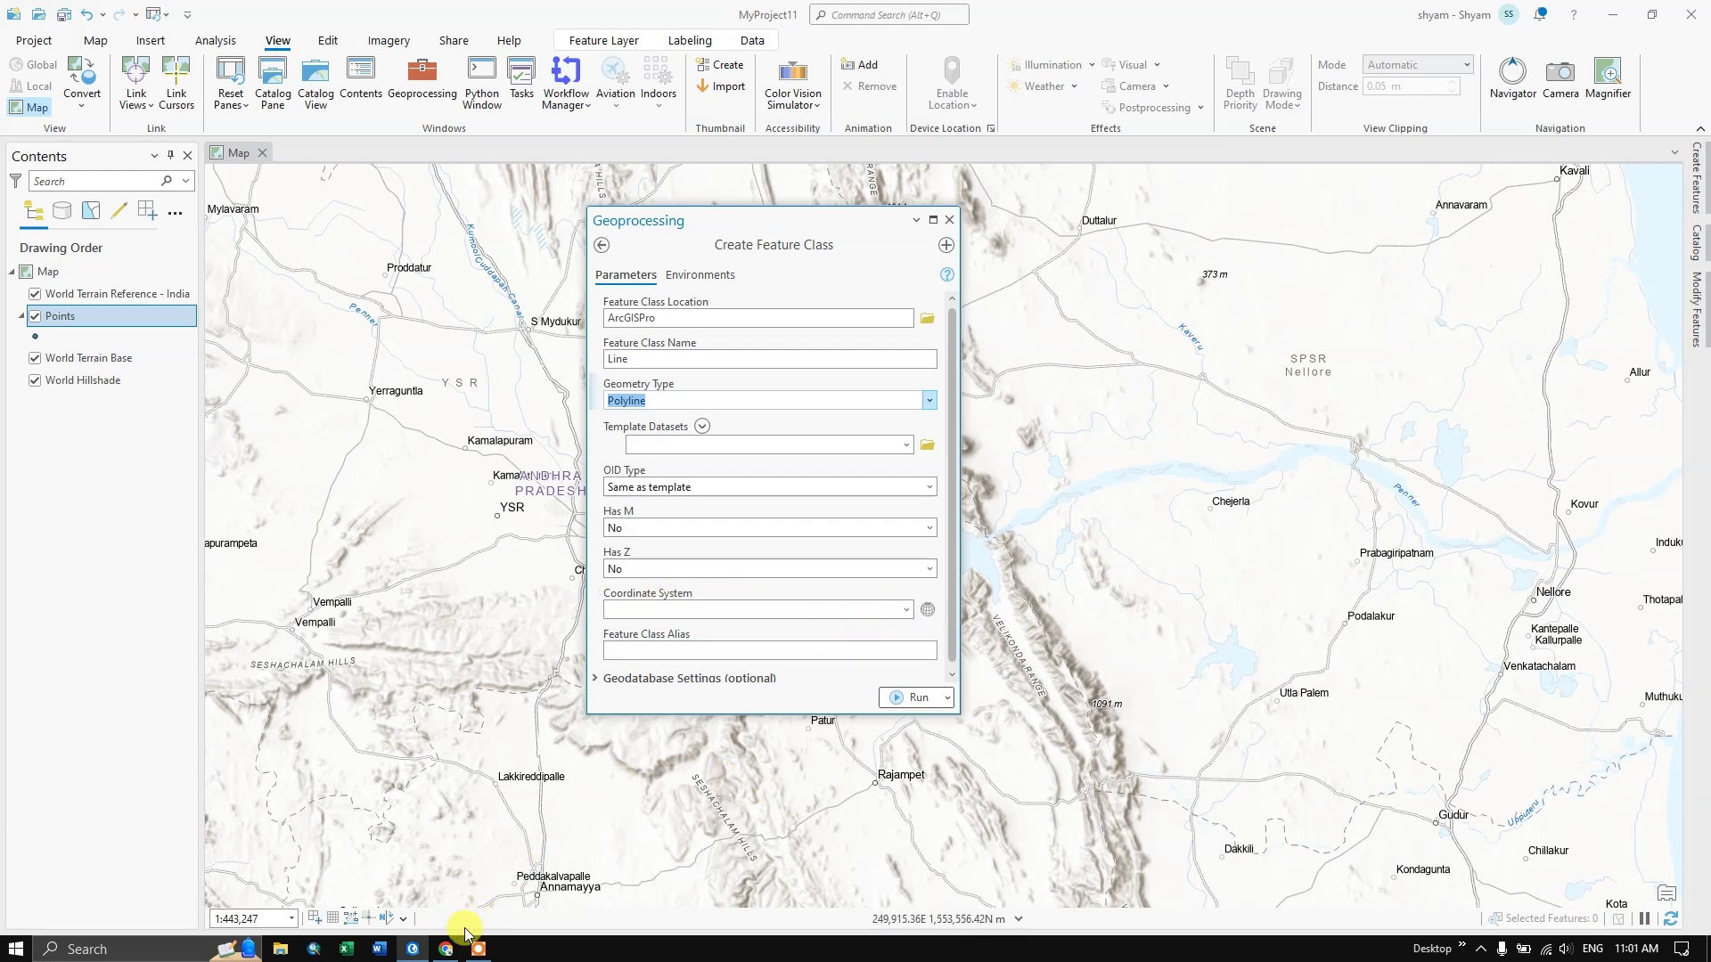
{"action": "left_click", "coordinate": [445, 948]}
Step: Bring up the GIS tutorial page and scroll to the Vector Line Data section
{"action": "left_click", "coordinate": [548, 18]}
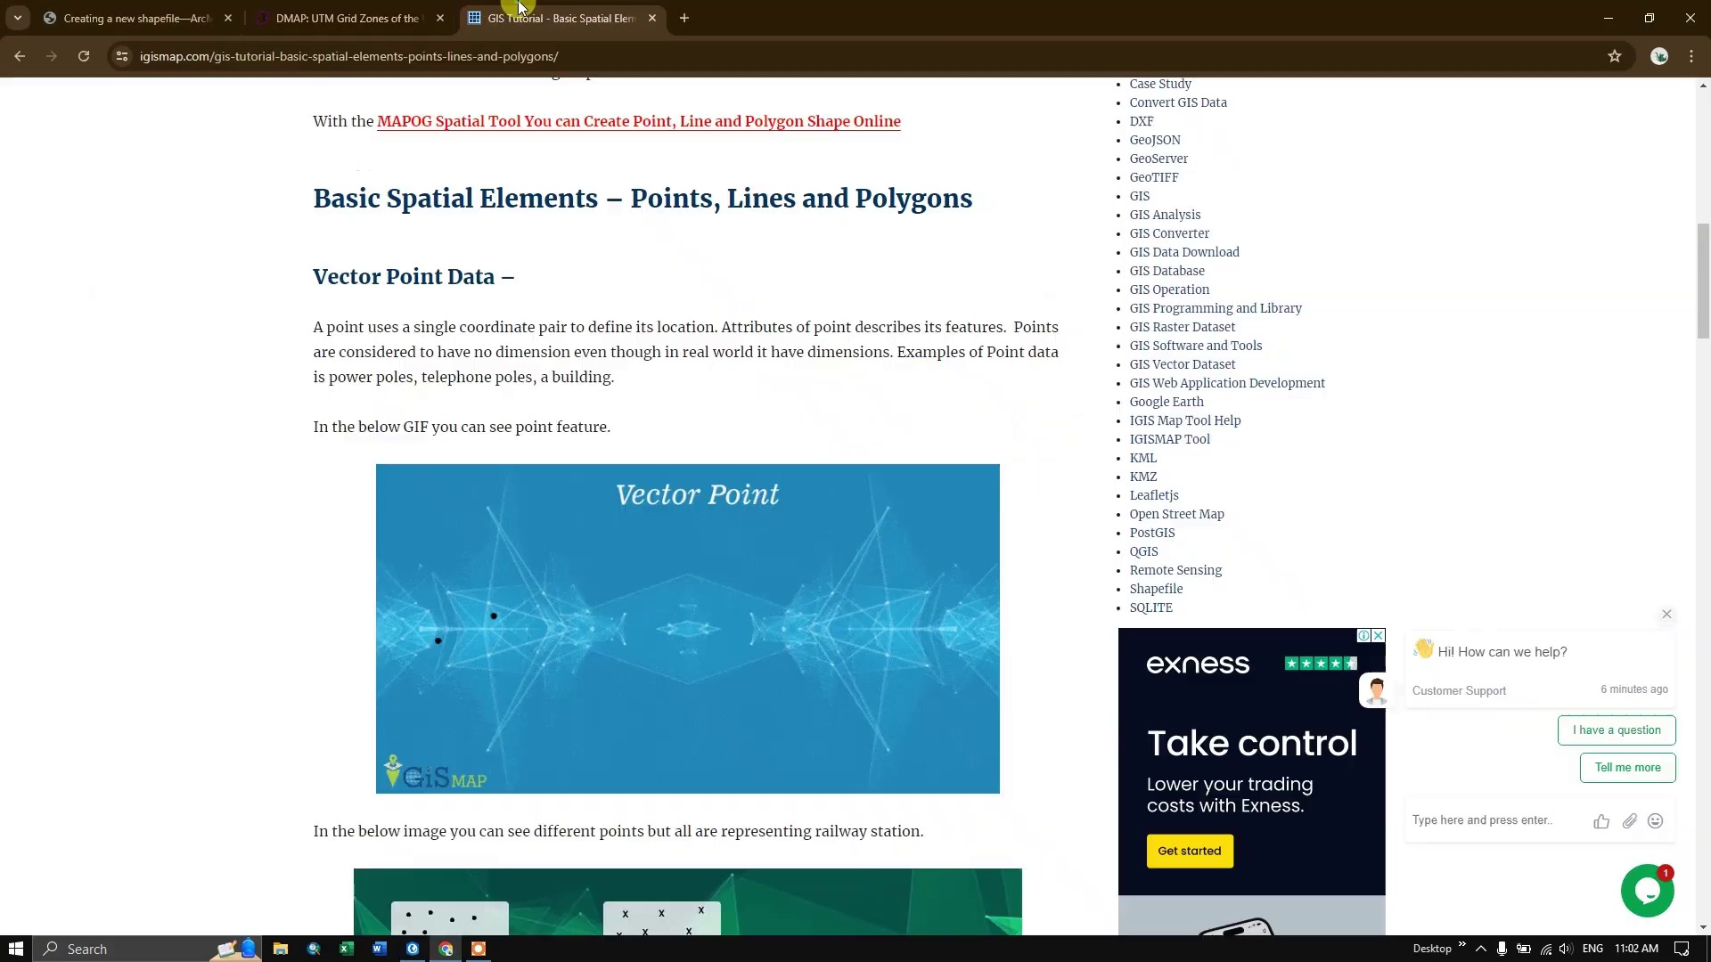
{"action": "scroll", "coordinate": [708, 441], "scroll_direction": "down", "scroll_amount": 6}
{"action": "scroll", "coordinate": [708, 441], "scroll_direction": "down", "scroll_amount": 3}
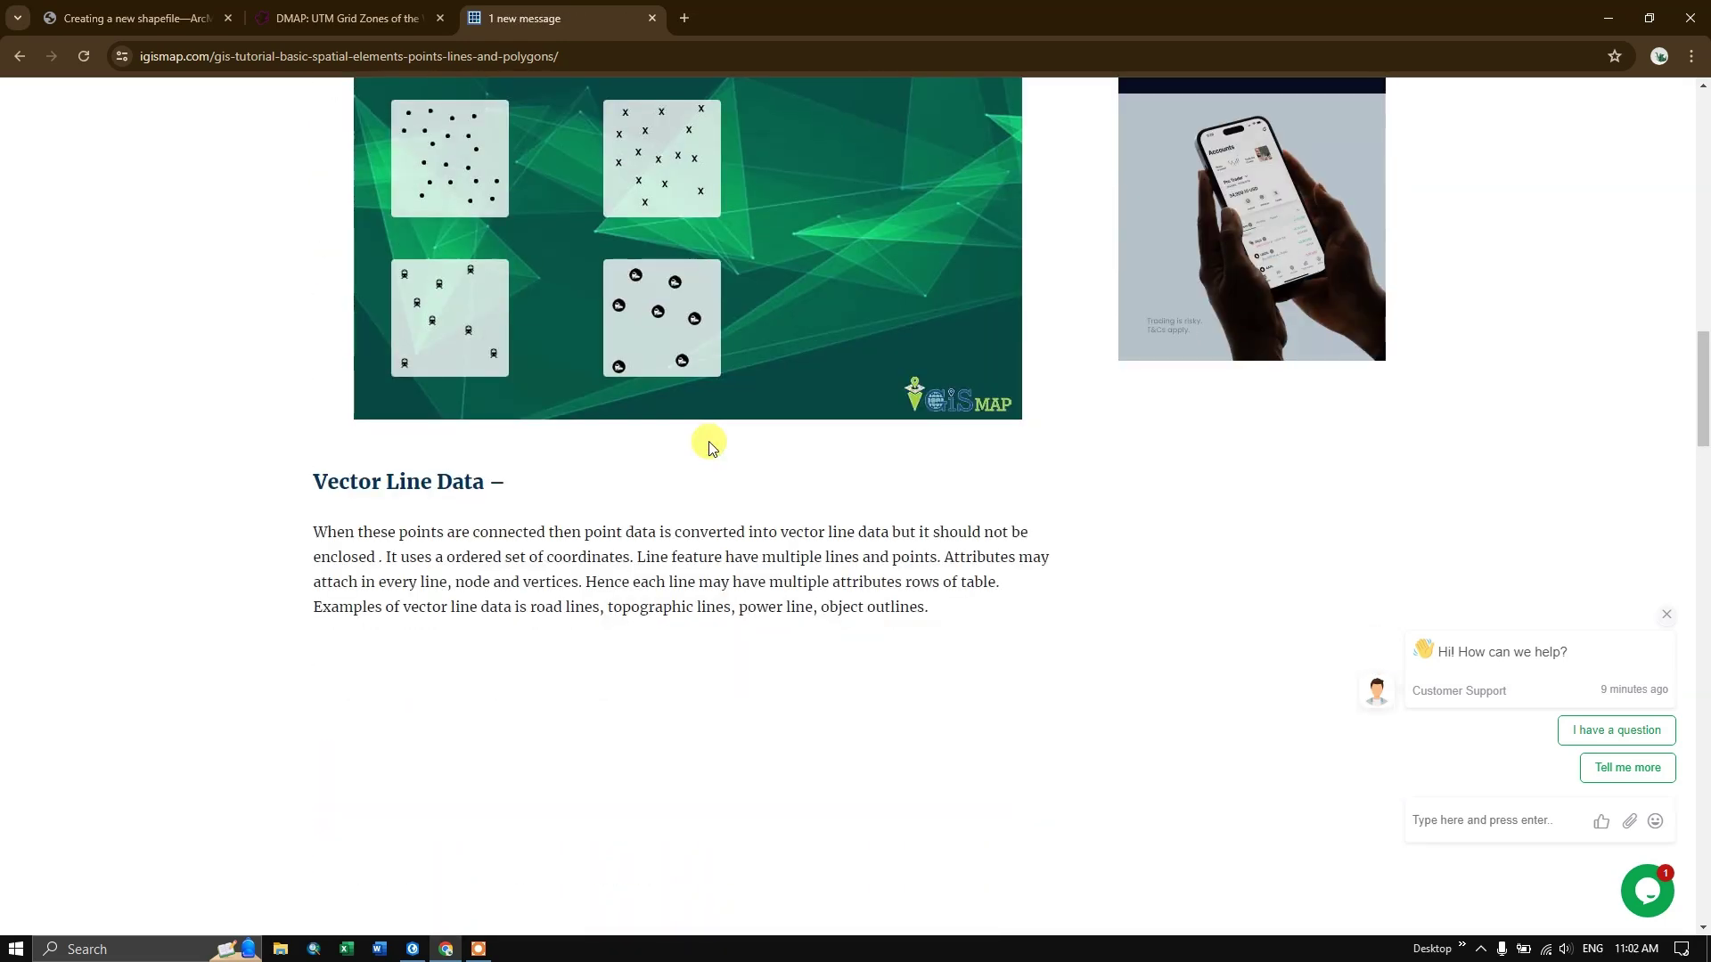
{"action": "scroll", "coordinate": [708, 441], "scroll_direction": "up", "scroll_amount": 1}
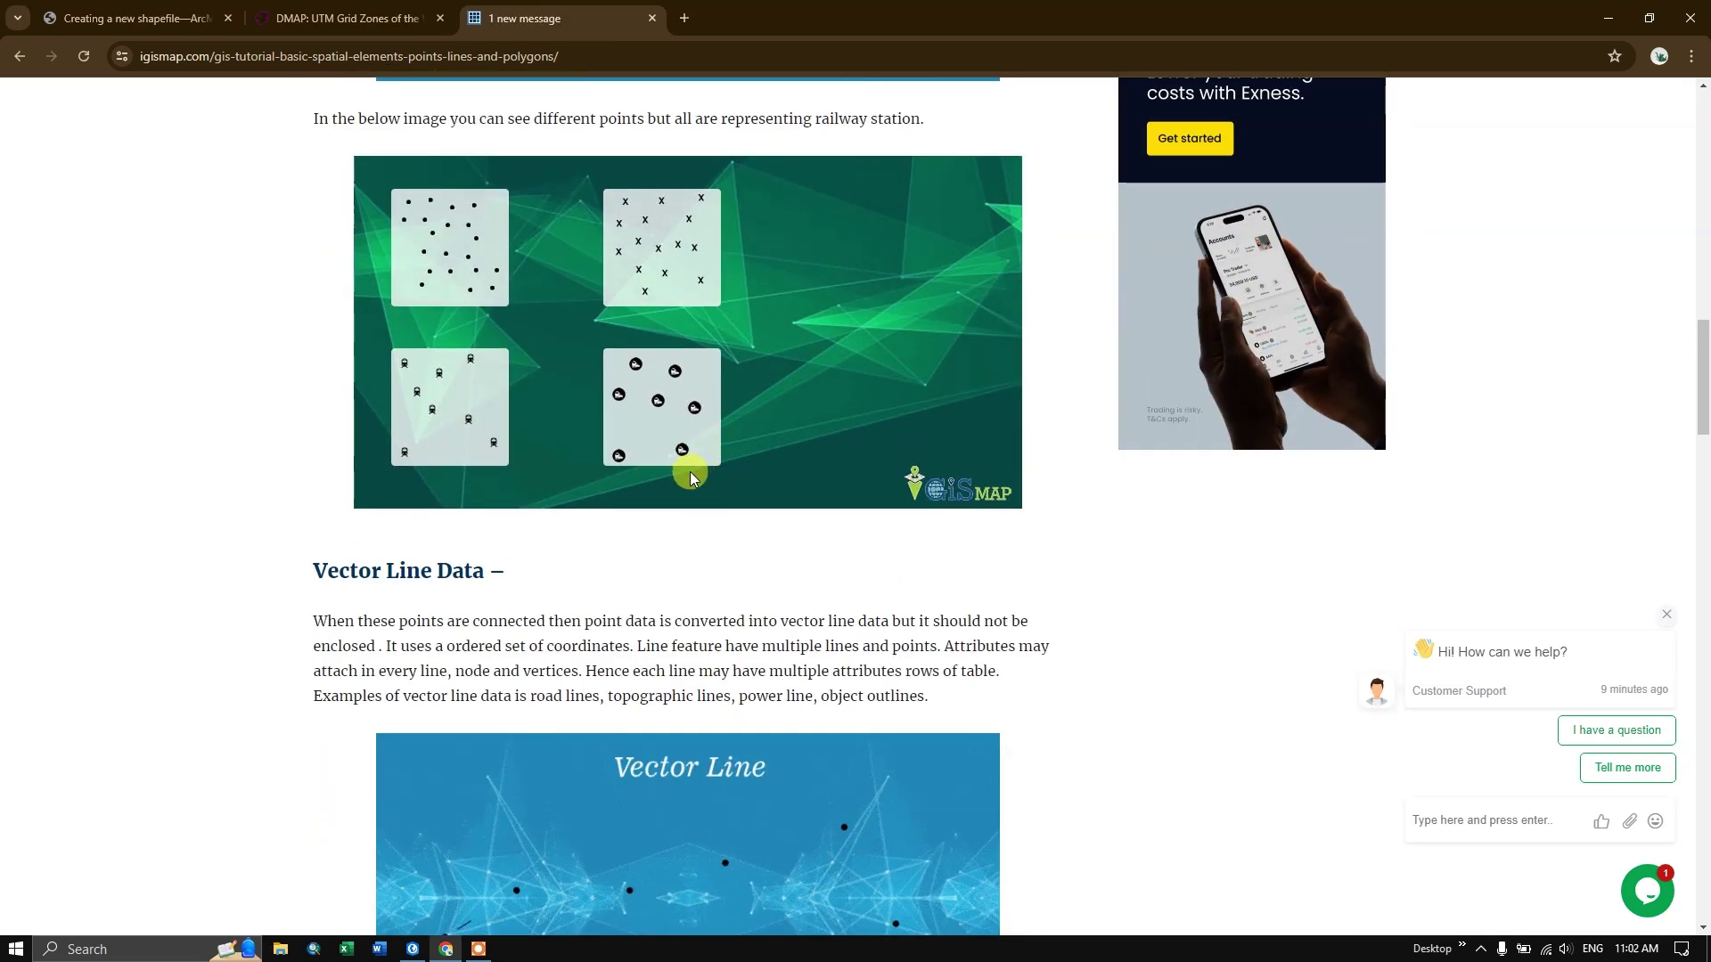
{"action": "scroll", "coordinate": [686, 481], "scroll_direction": "down", "scroll_amount": 2}
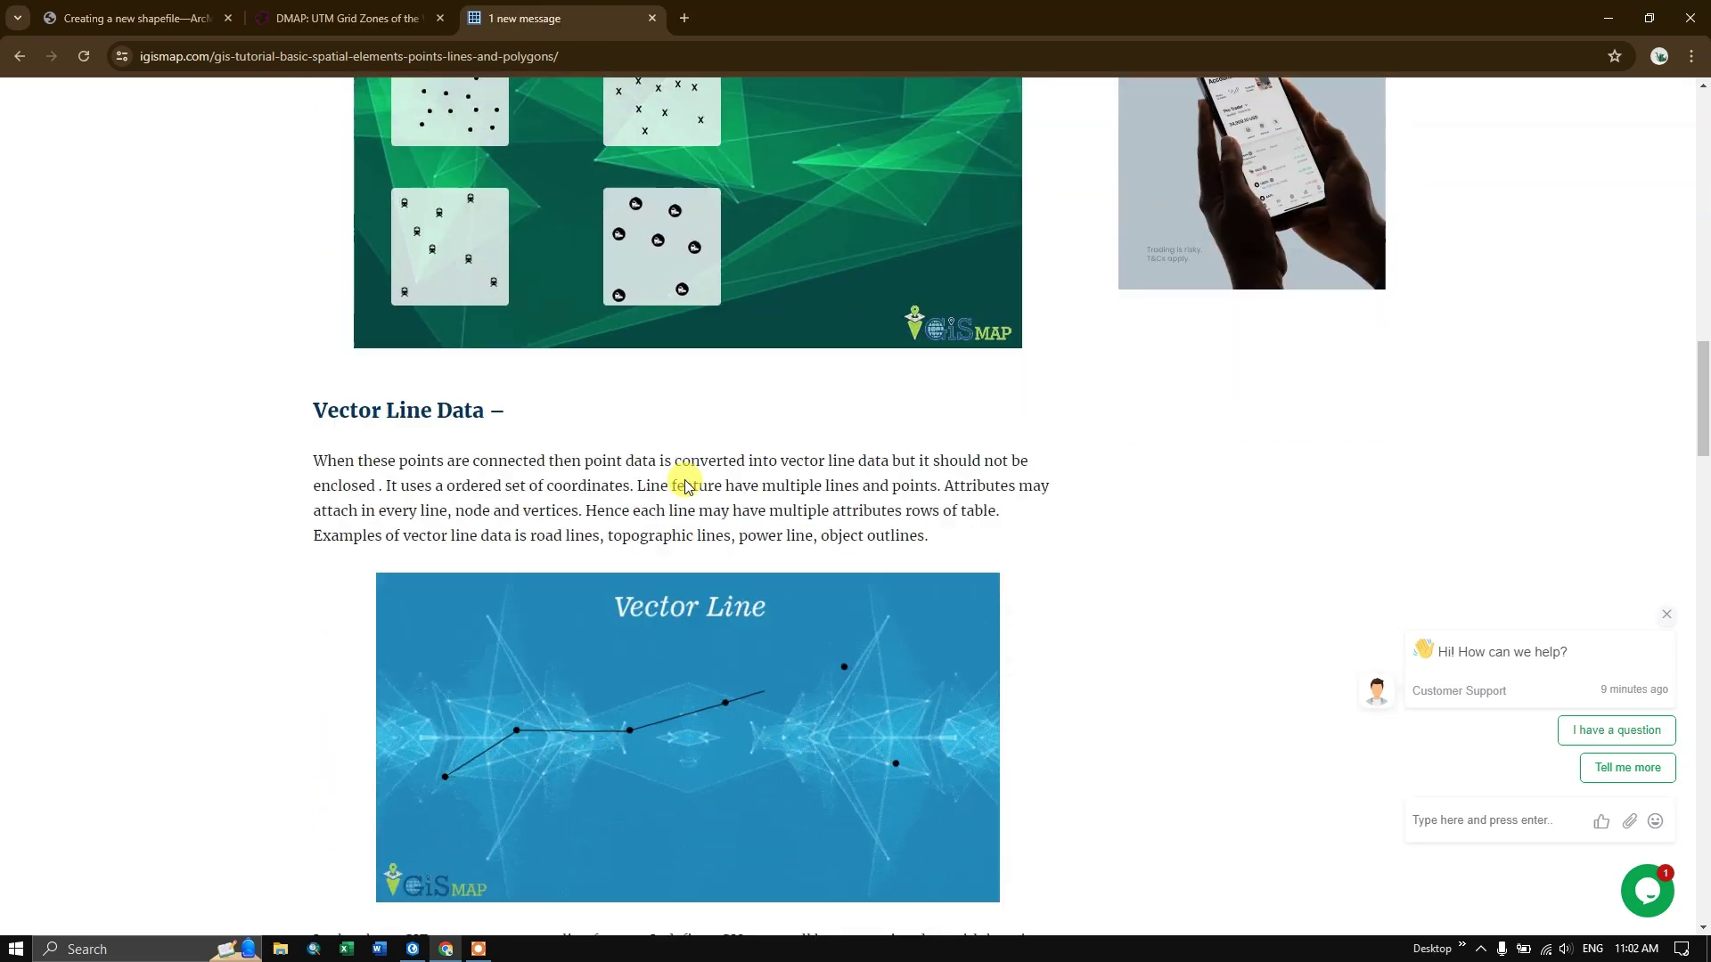
{"action": "scroll", "coordinate": [686, 486], "scroll_direction": "down", "scroll_amount": 2}
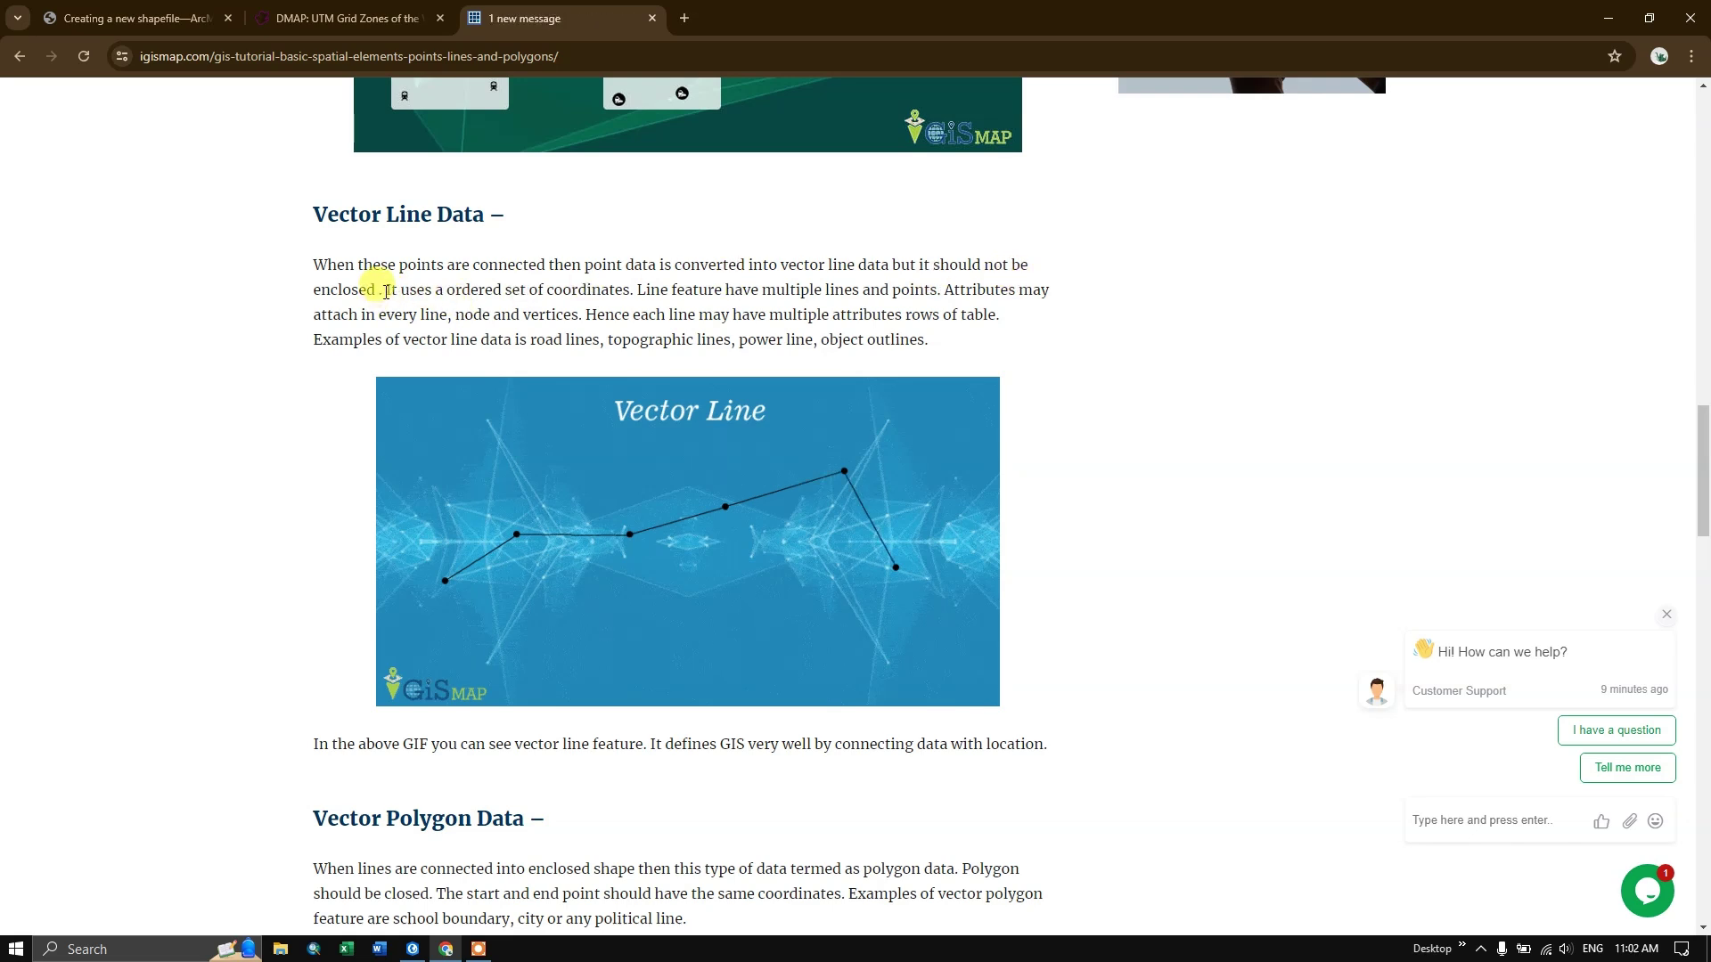
Step: Highlight the sentences on ordered coordinates, attribute rows and topographic lines, then return to ArcGIS Pro
{"action": "left_click_drag", "start_coordinate": [384, 296], "coordinate": [580, 322]}
{"action": "left_click", "coordinate": [599, 324]}
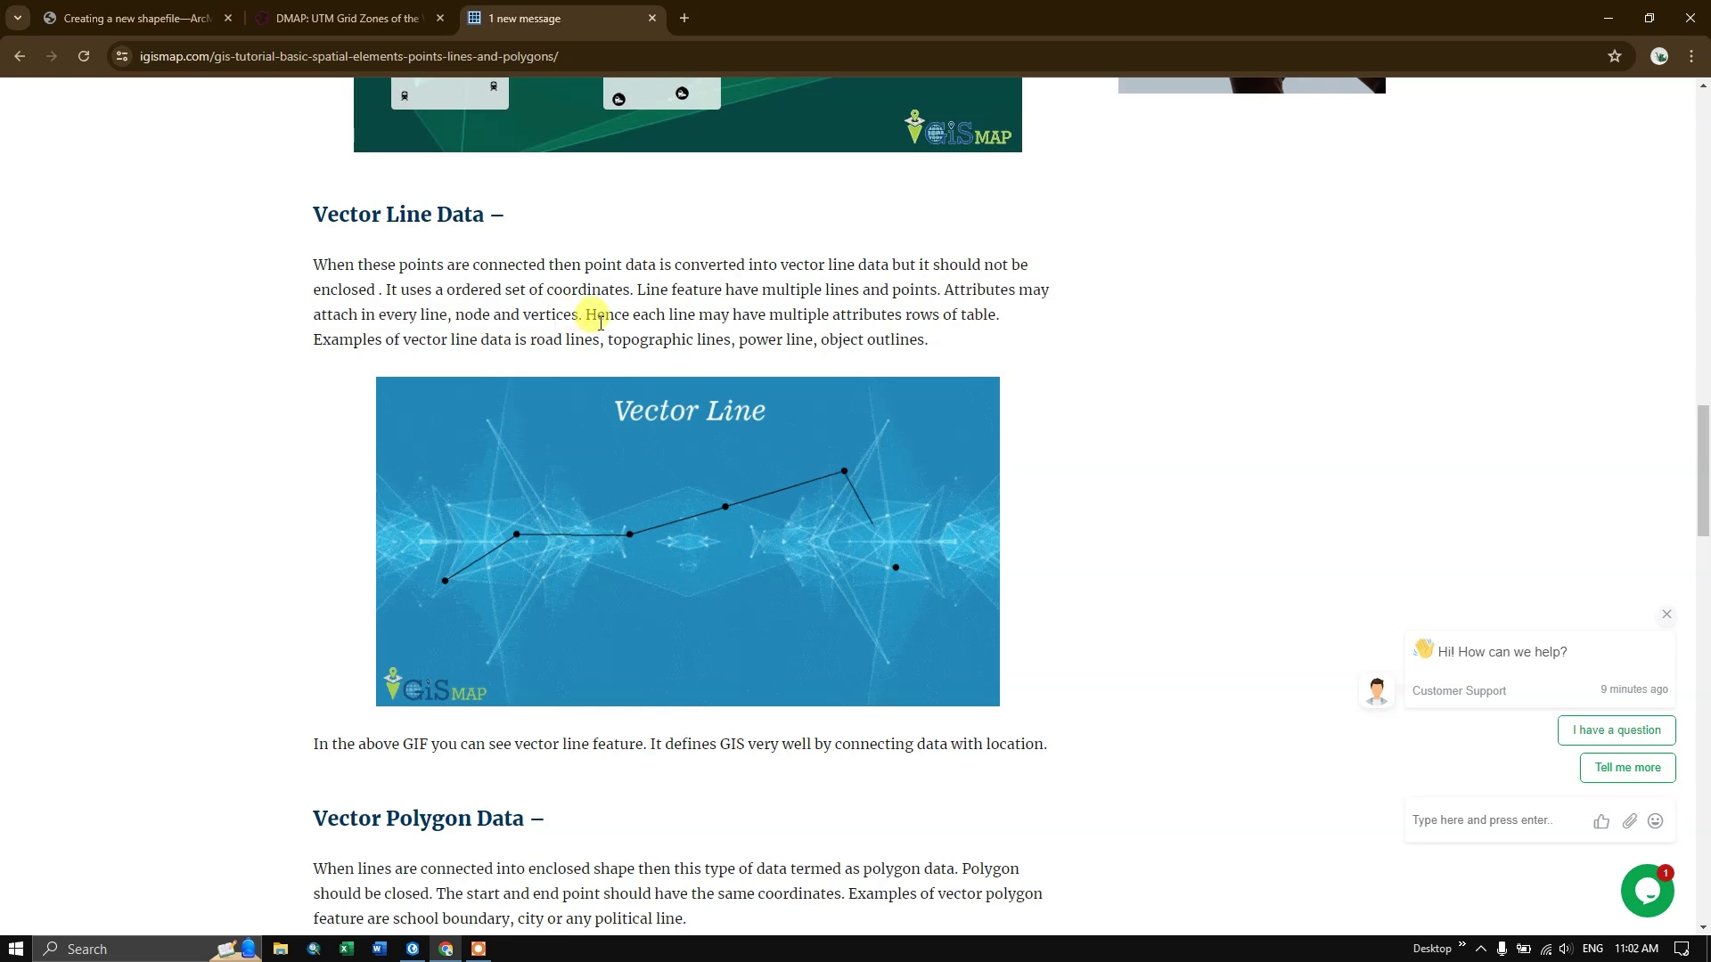
{"action": "left_click_drag", "start_coordinate": [587, 314], "coordinate": [983, 315]}
{"action": "left_click", "coordinate": [605, 343]}
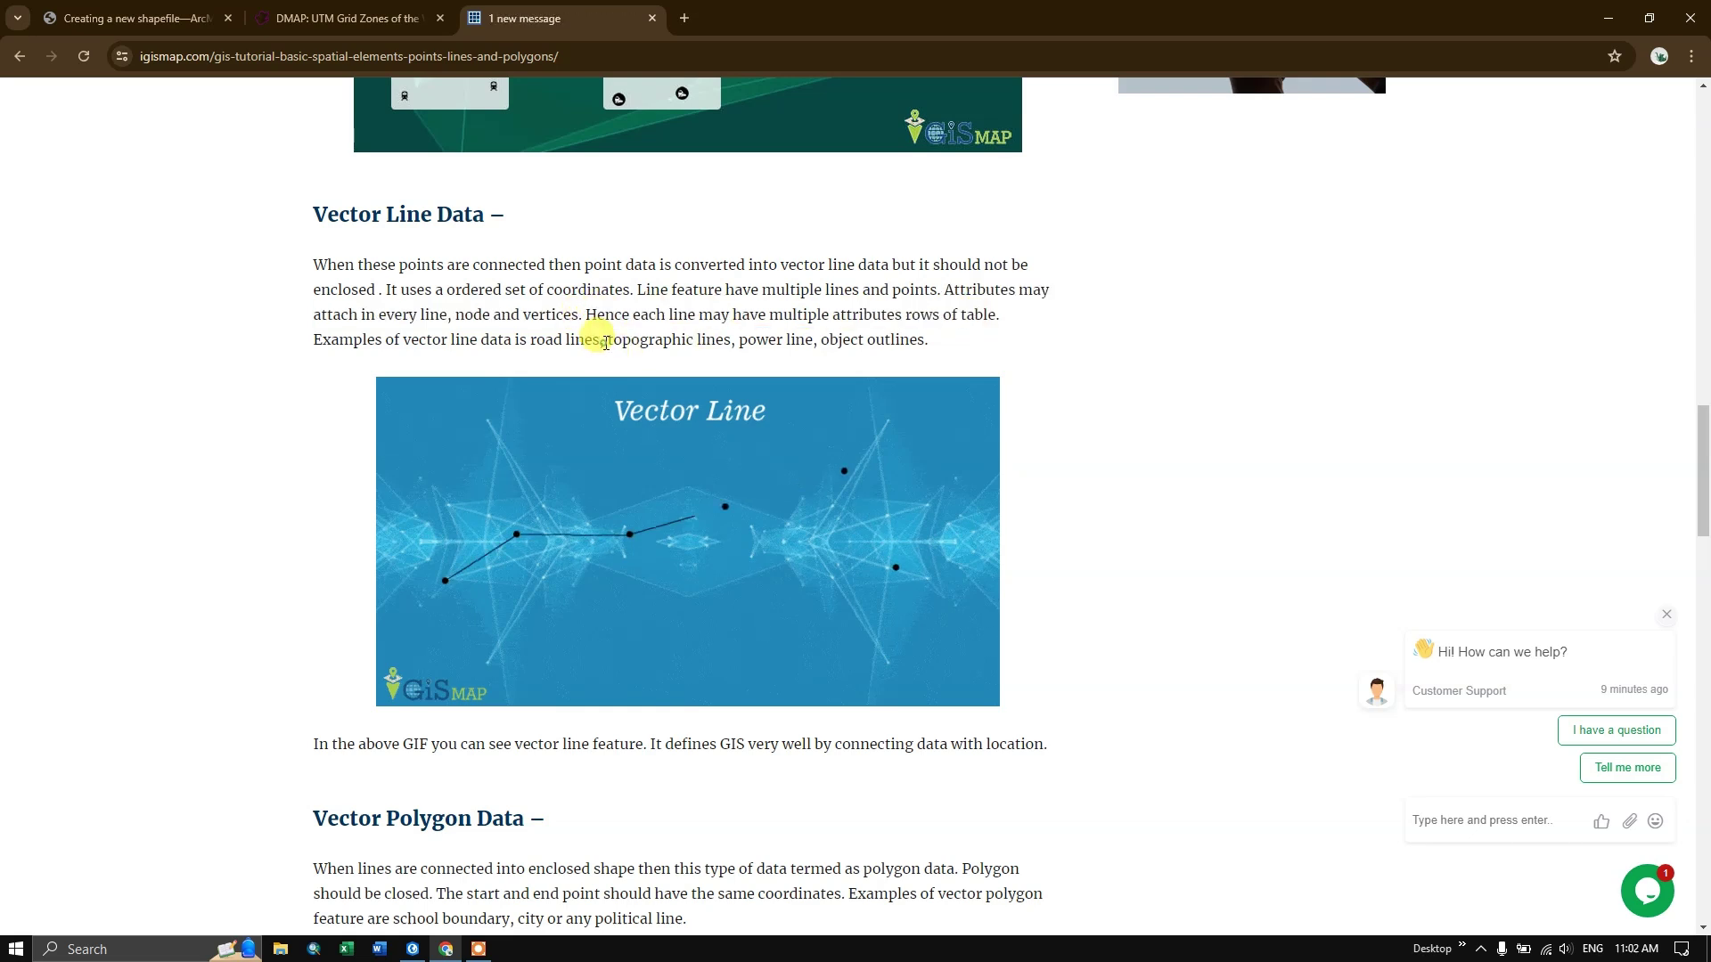
{"action": "left_click_drag", "start_coordinate": [609, 341], "coordinate": [929, 355]}
{"action": "left_click", "coordinate": [738, 343]}
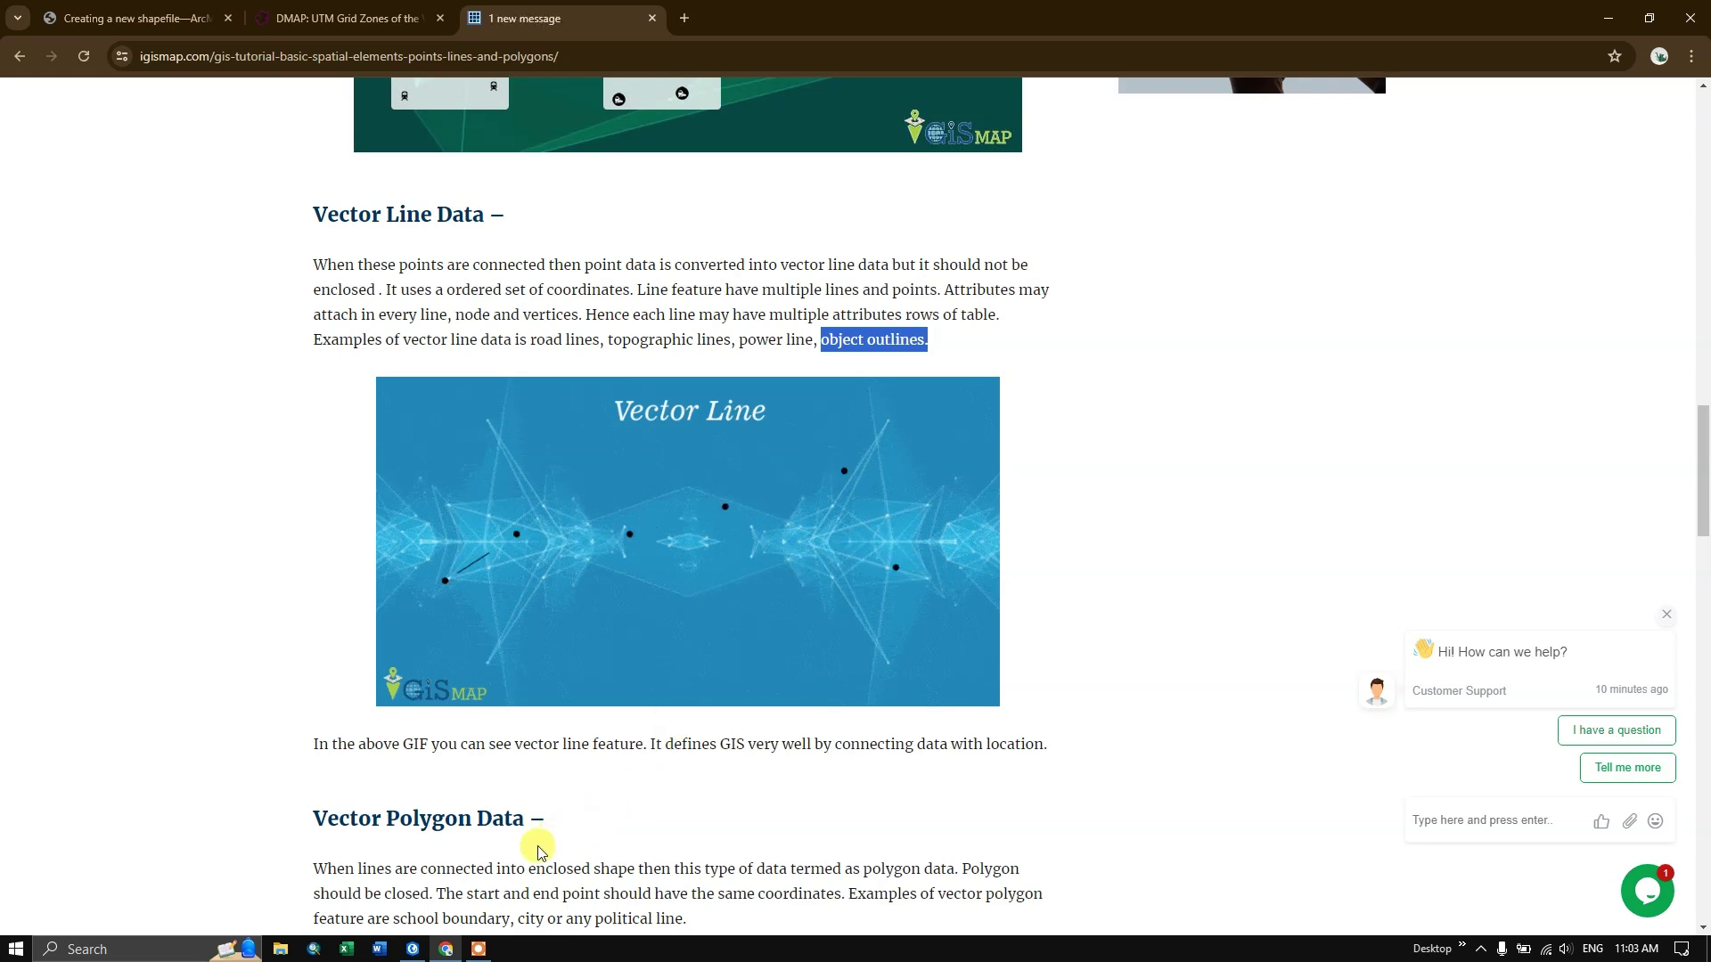
{"action": "left_click", "coordinate": [413, 948]}
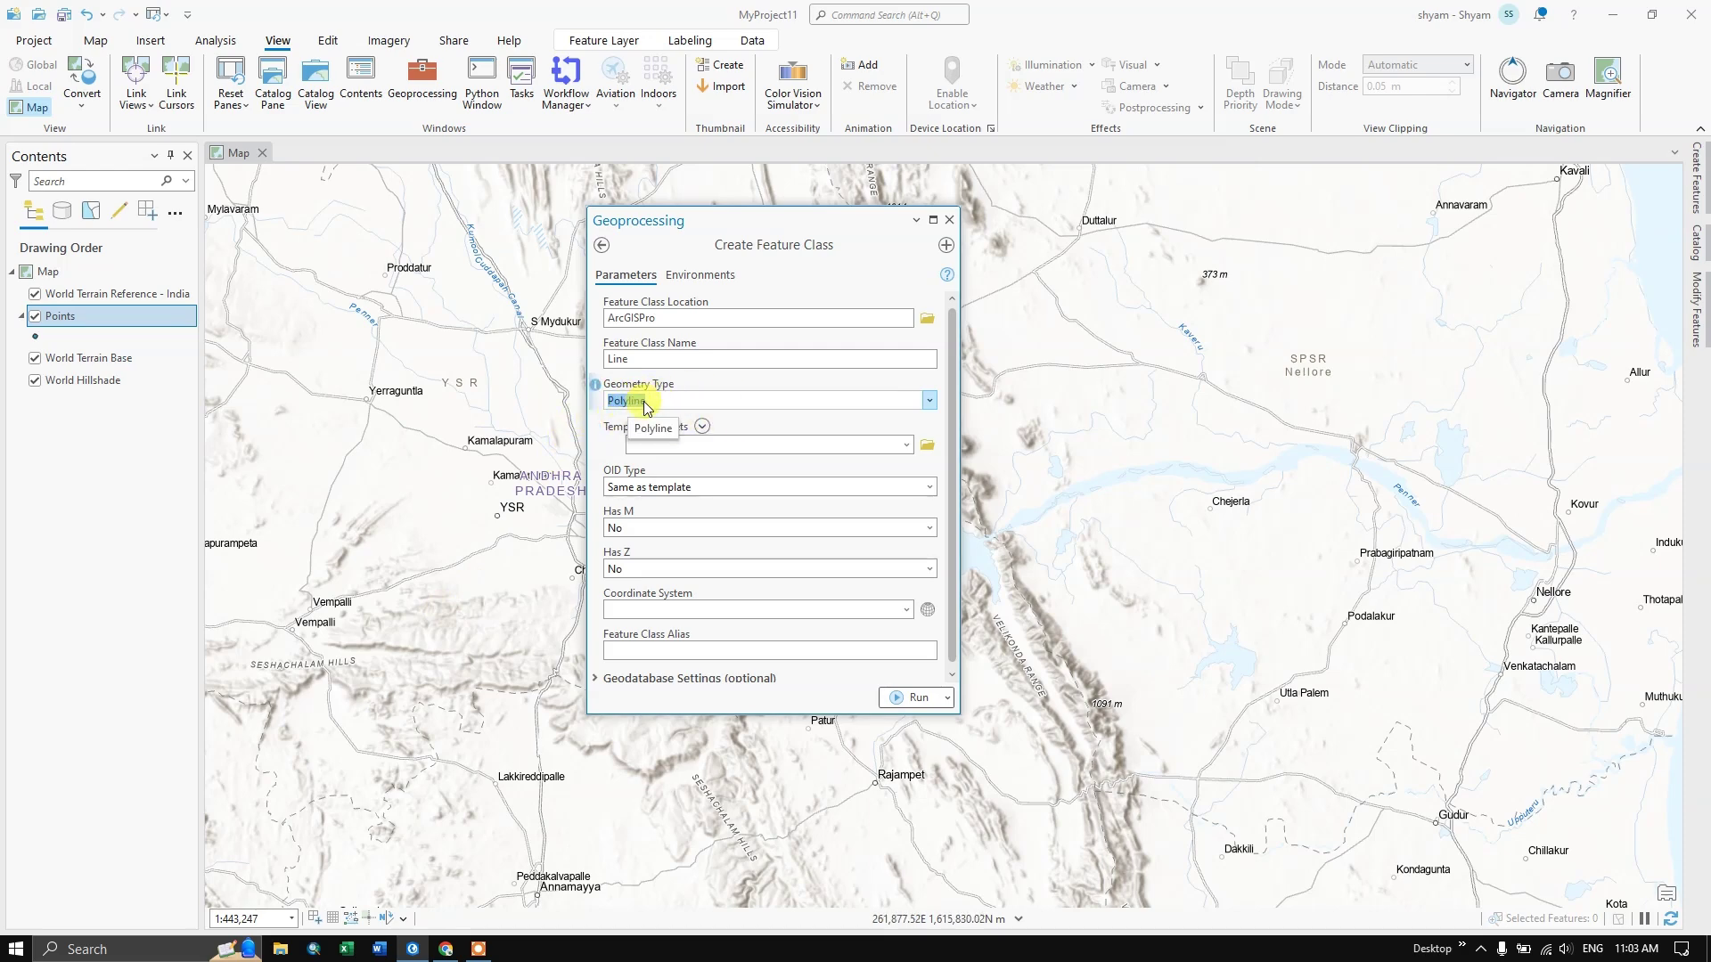
Step: In the coordinate system chooser, expand Projected > UTM > WGS 1984 > Northern Hemisphere
{"action": "left_click", "coordinate": [927, 612]}
{"action": "left_click", "coordinate": [365, 459]}
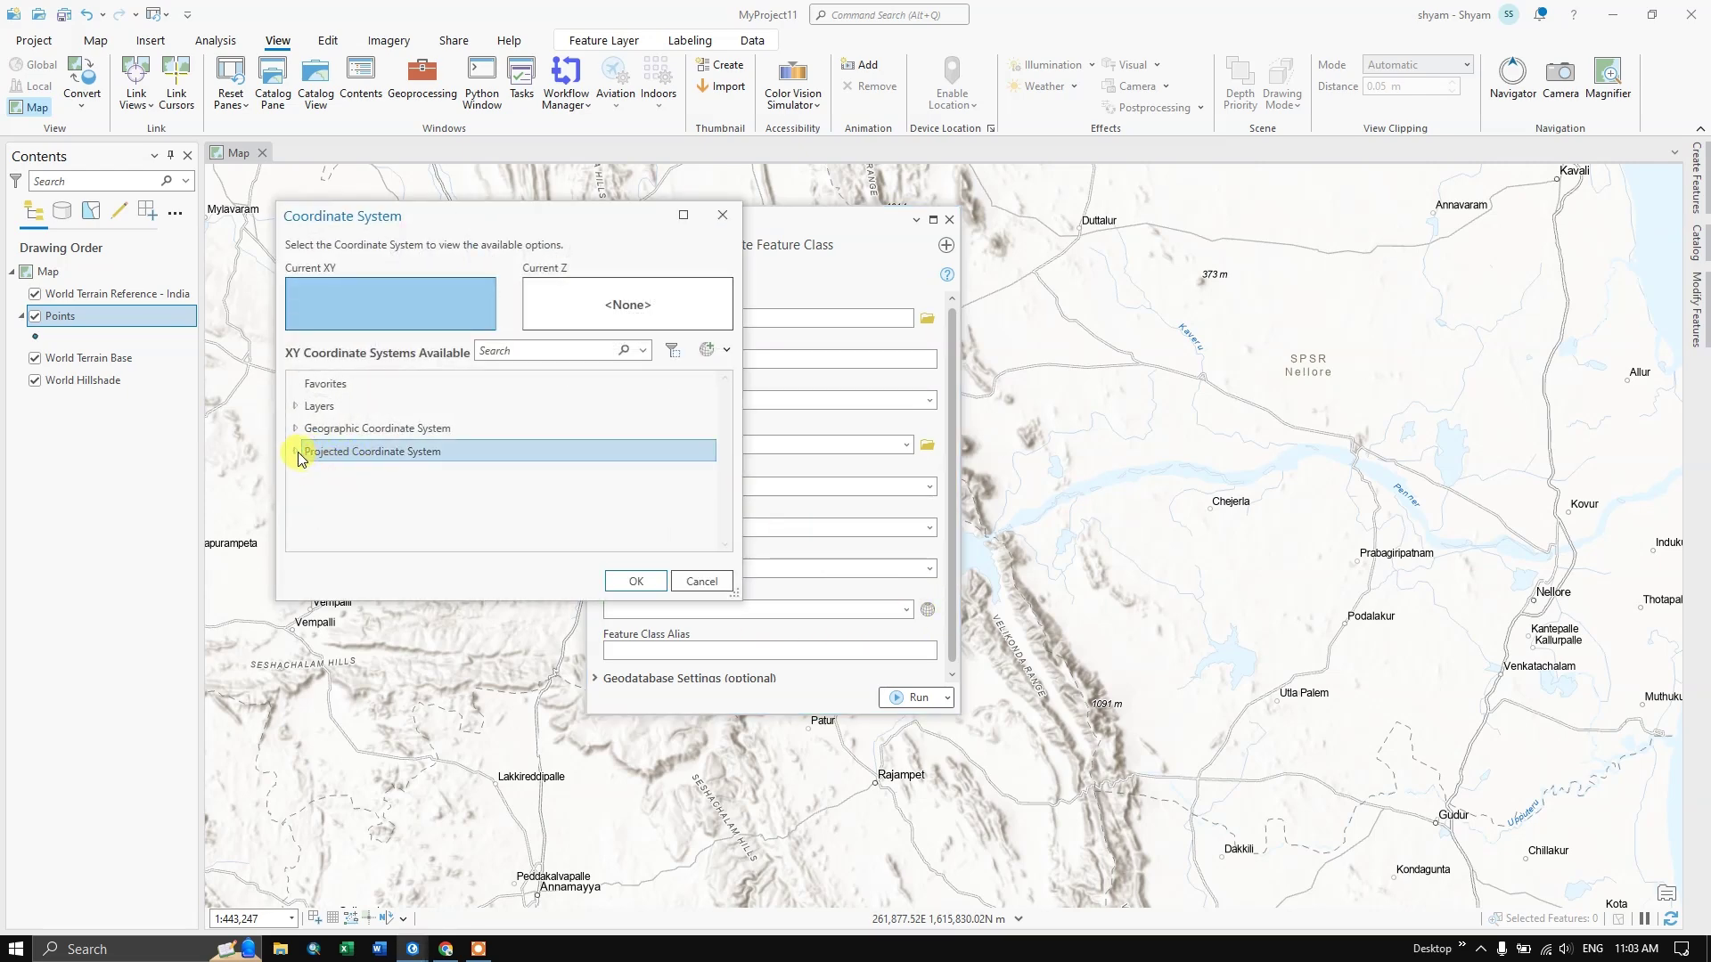
{"action": "left_click", "coordinate": [297, 452]}
{"action": "scroll", "coordinate": [341, 473], "scroll_direction": "down", "scroll_amount": 2}
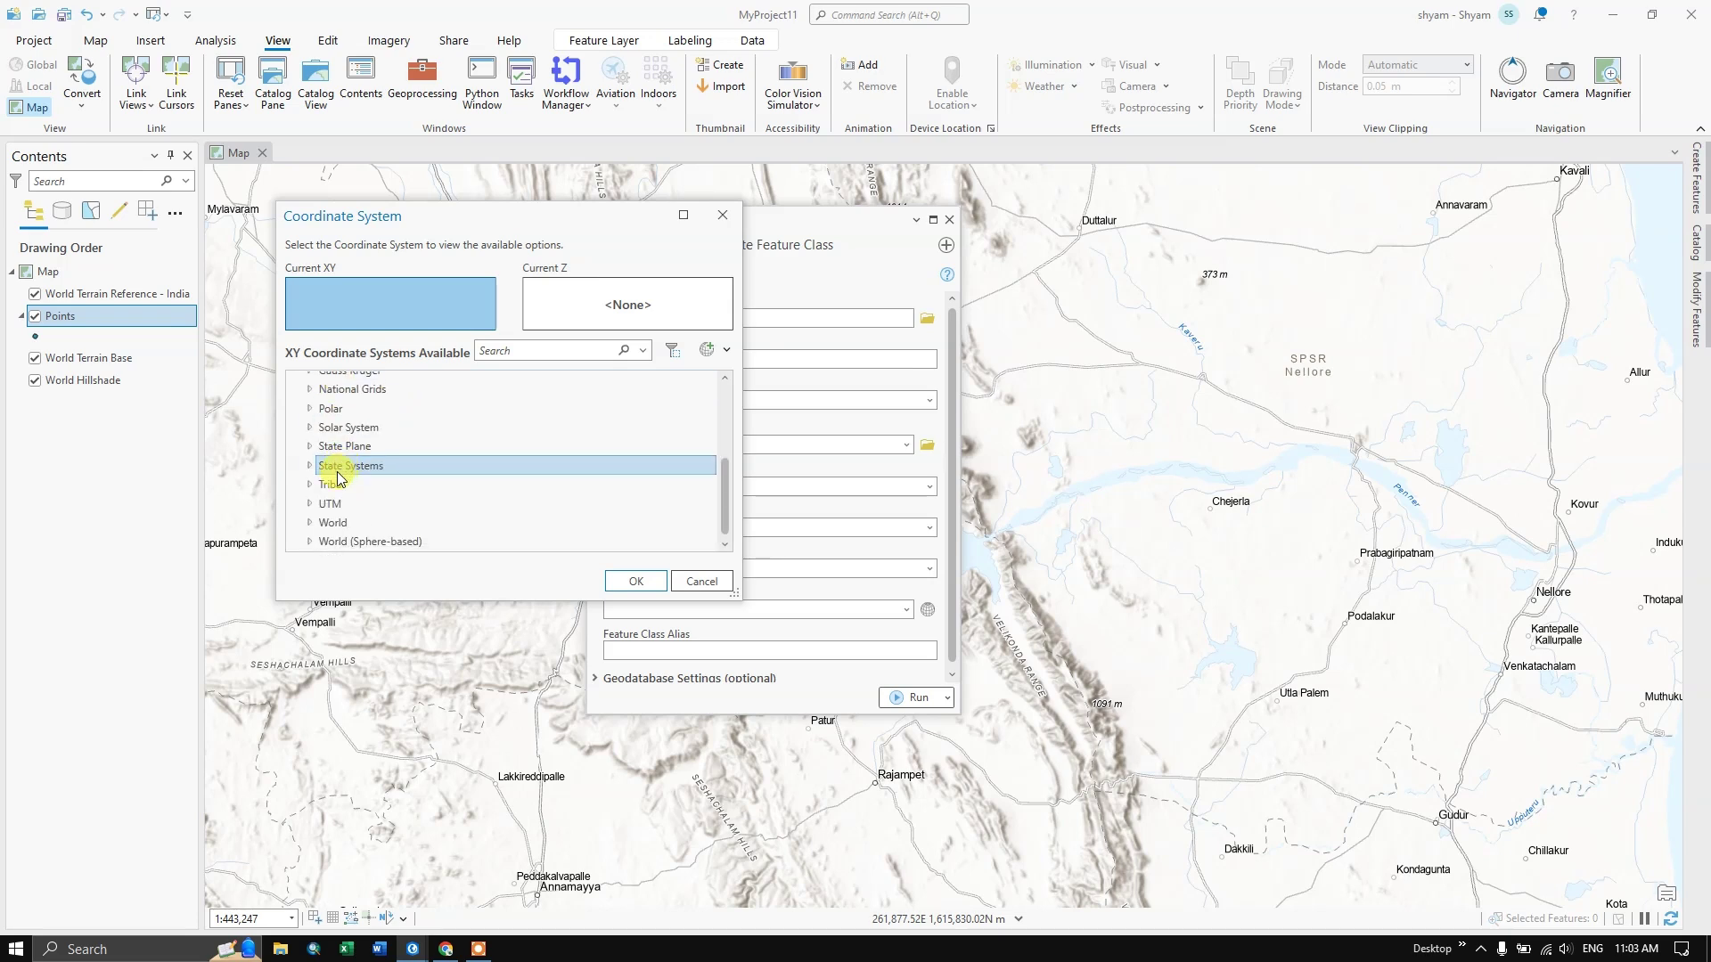
{"action": "double_click", "coordinate": [320, 504]}
{"action": "scroll", "coordinate": [437, 489], "scroll_direction": "down", "scroll_amount": 3}
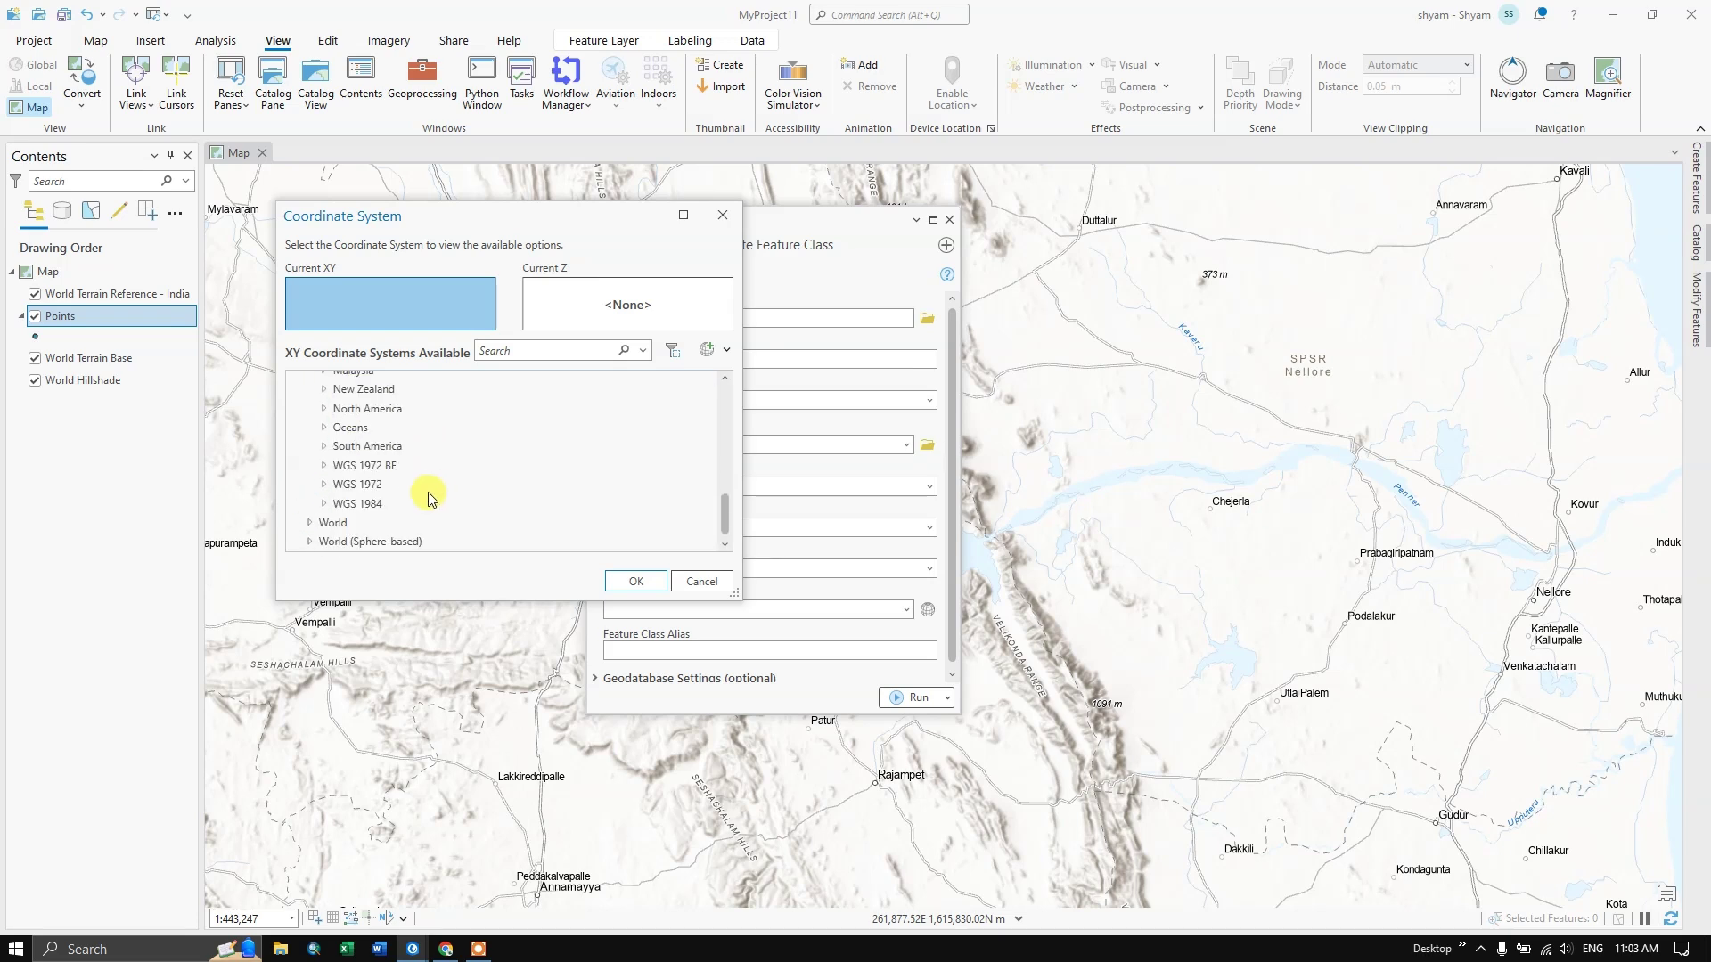
{"action": "double_click", "coordinate": [326, 503]}
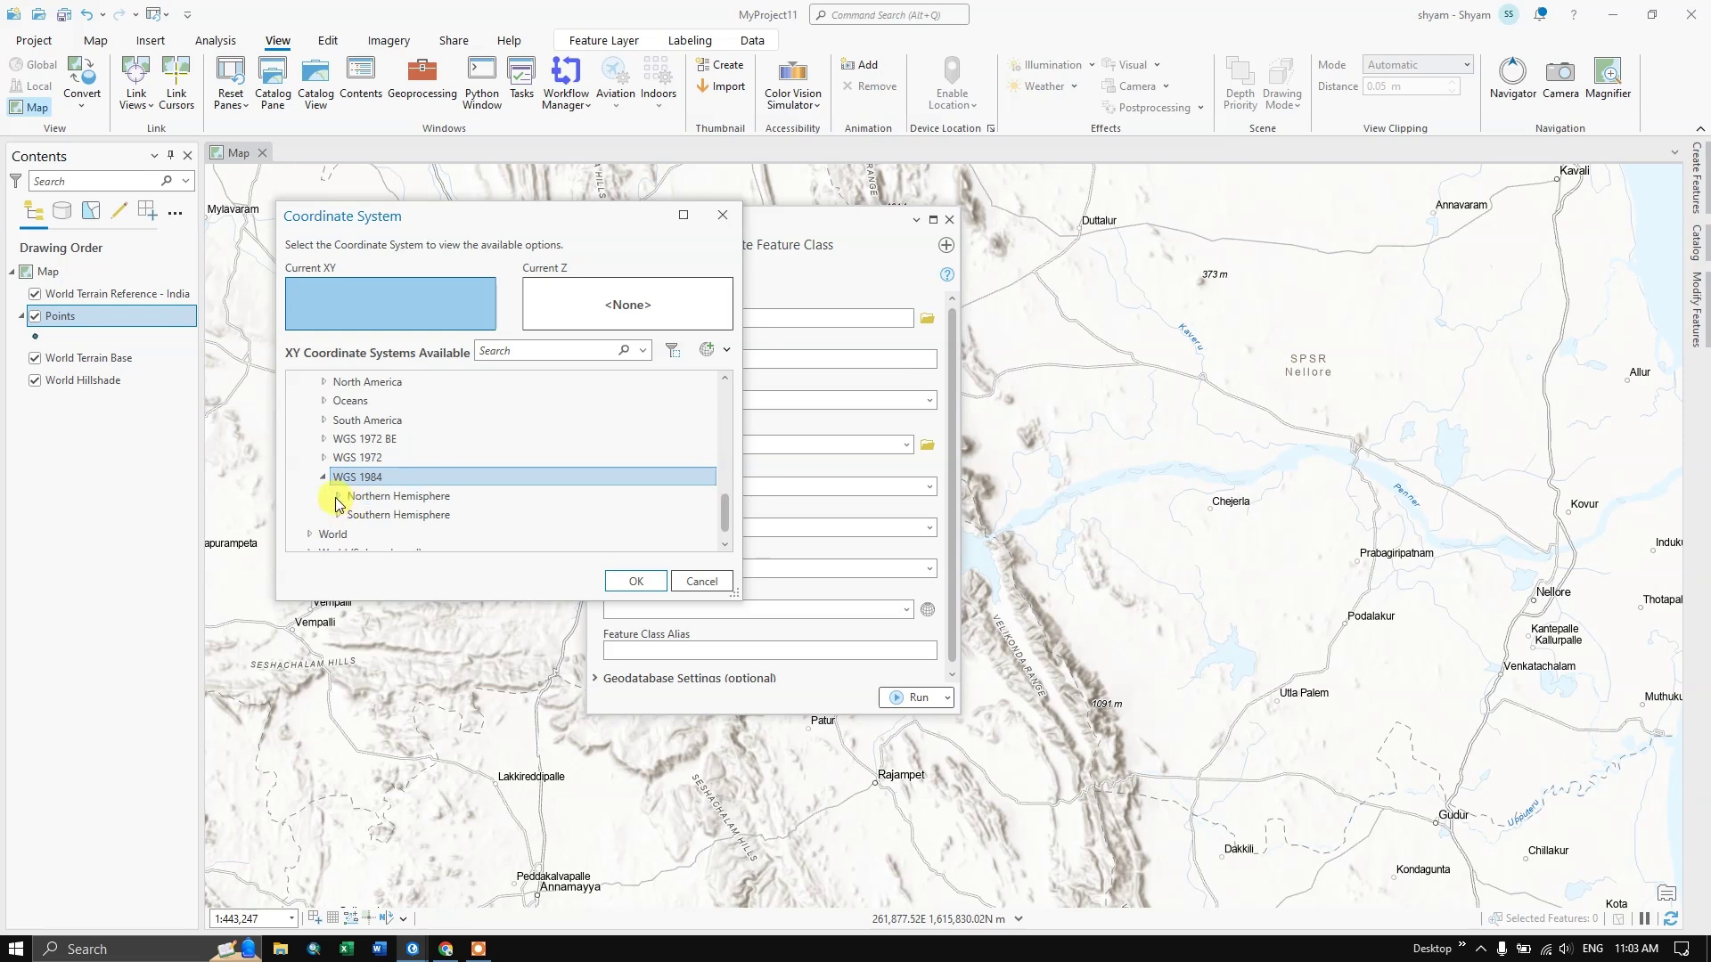
{"action": "double_click", "coordinate": [353, 503]}
Step: Select WGS 1984 UTM Zone 44N and confirm it as the Line coordinate system
{"action": "scroll", "coordinate": [443, 490], "scroll_direction": "down", "scroll_amount": 2}
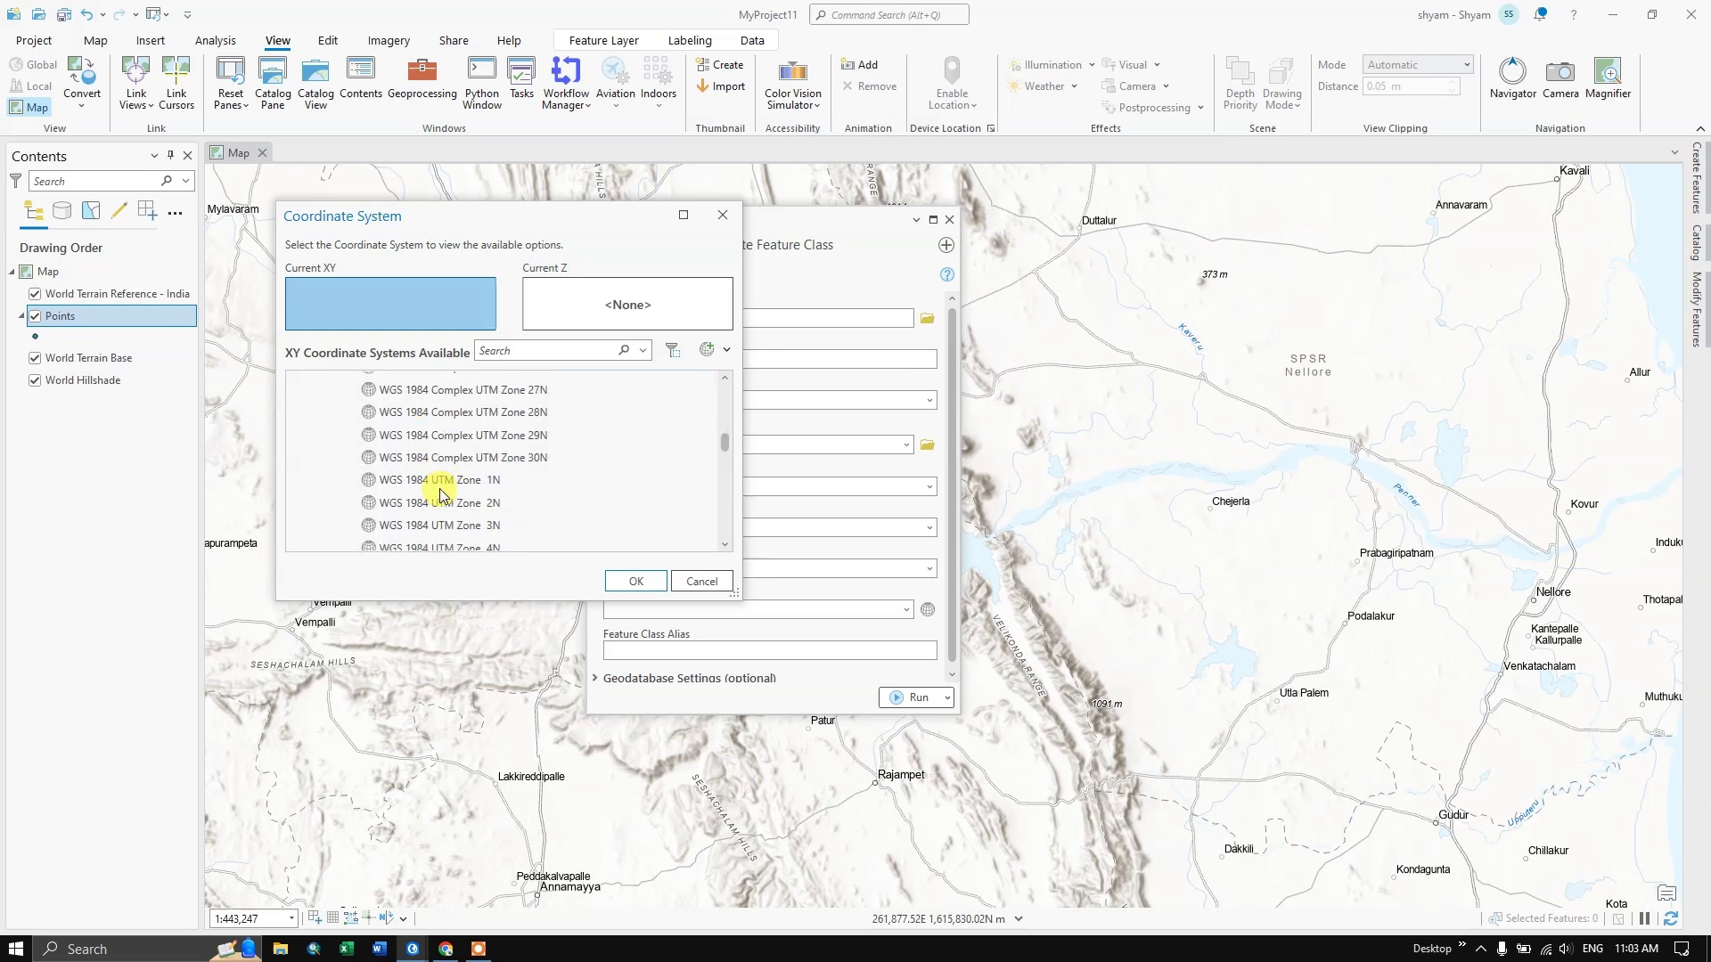
{"action": "scroll", "coordinate": [443, 493], "scroll_direction": "down", "scroll_amount": 6}
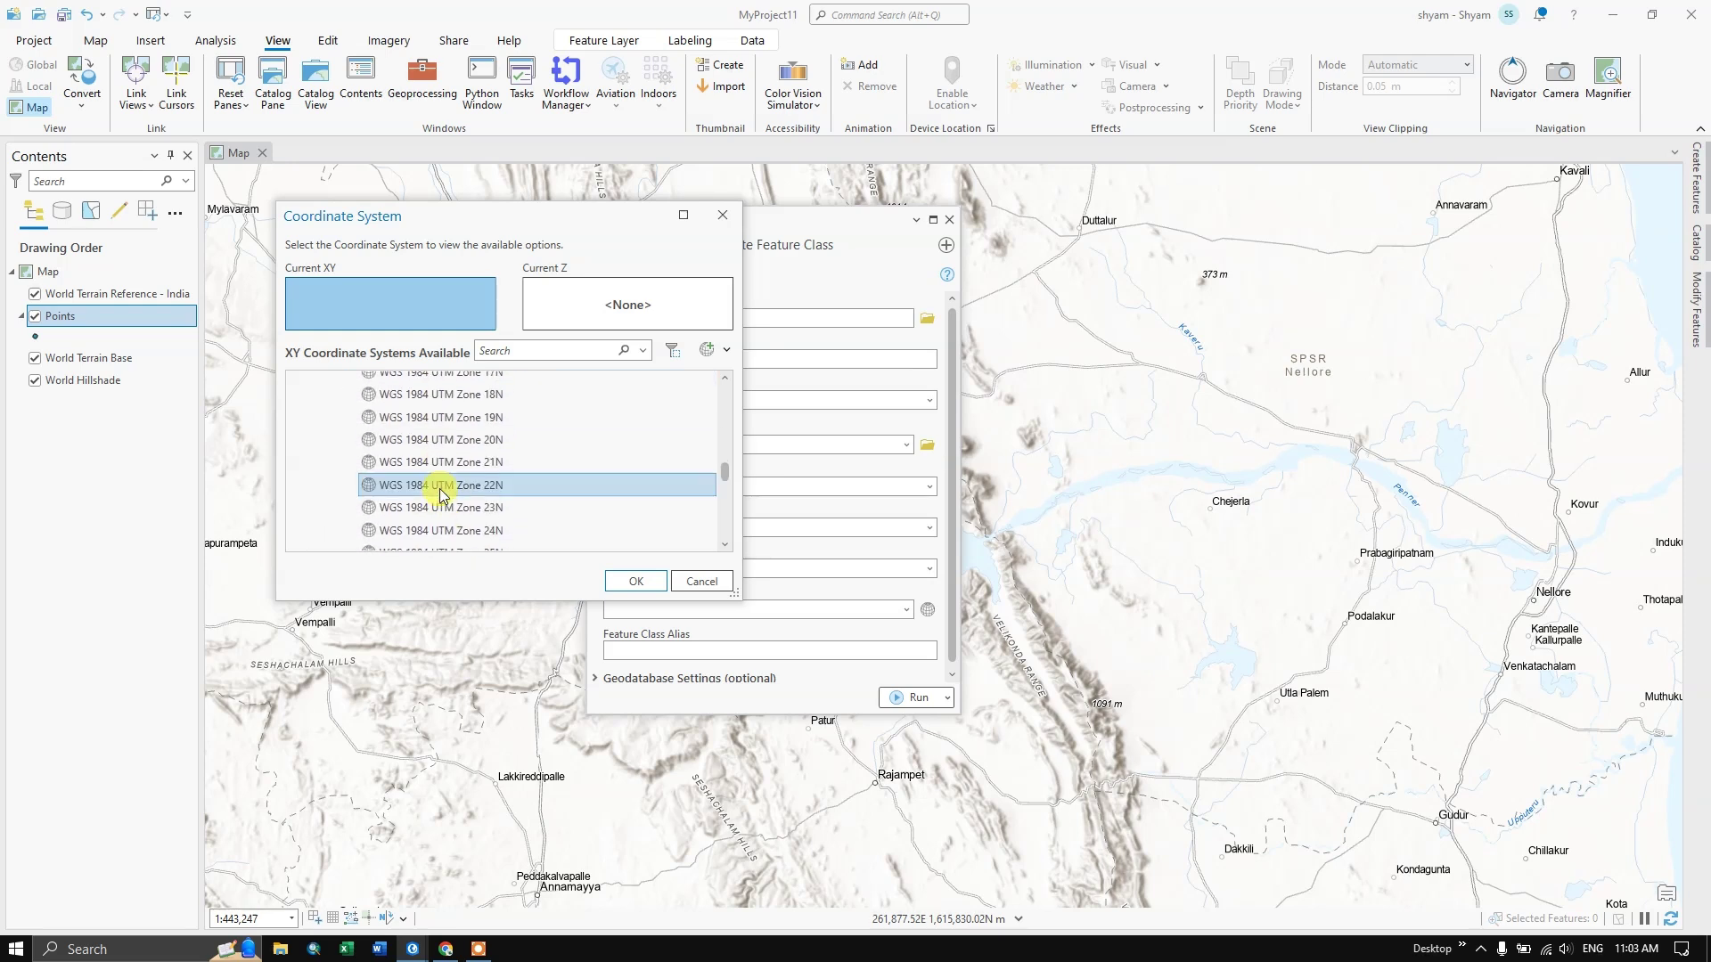
{"action": "scroll", "coordinate": [443, 496], "scroll_direction": "down", "scroll_amount": 4}
{"action": "scroll", "coordinate": [481, 496], "scroll_direction": "down", "scroll_amount": 1}
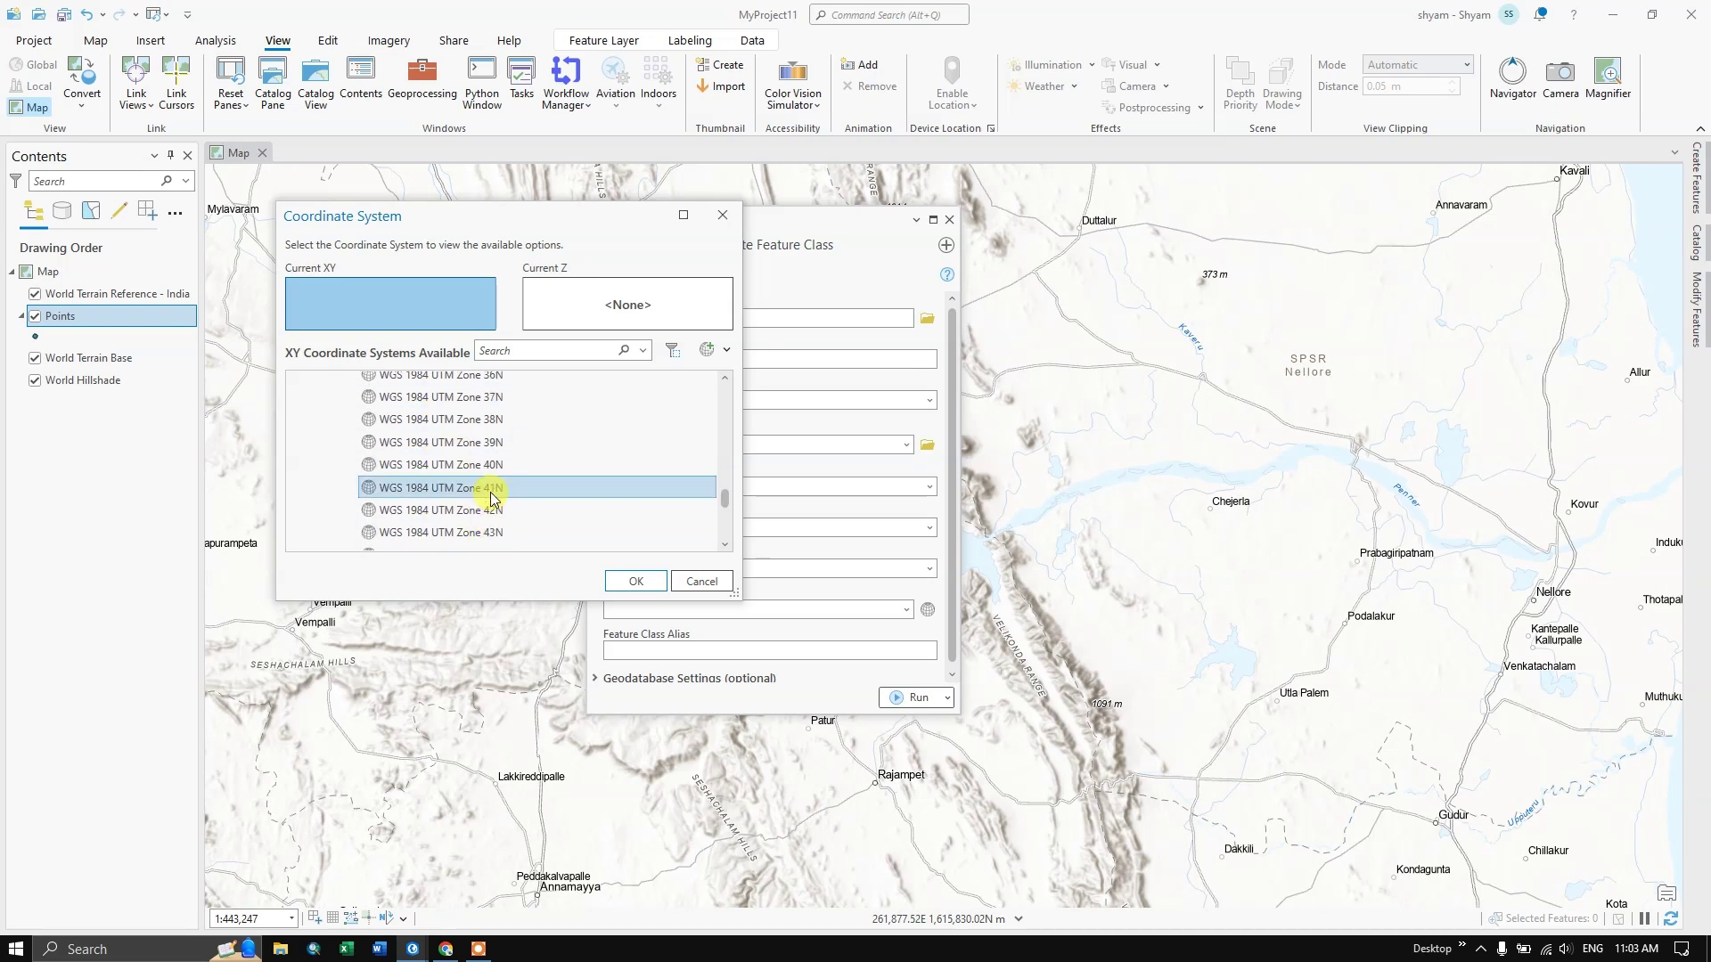
{"action": "scroll", "coordinate": [485, 544], "scroll_direction": "down", "scroll_amount": 2}
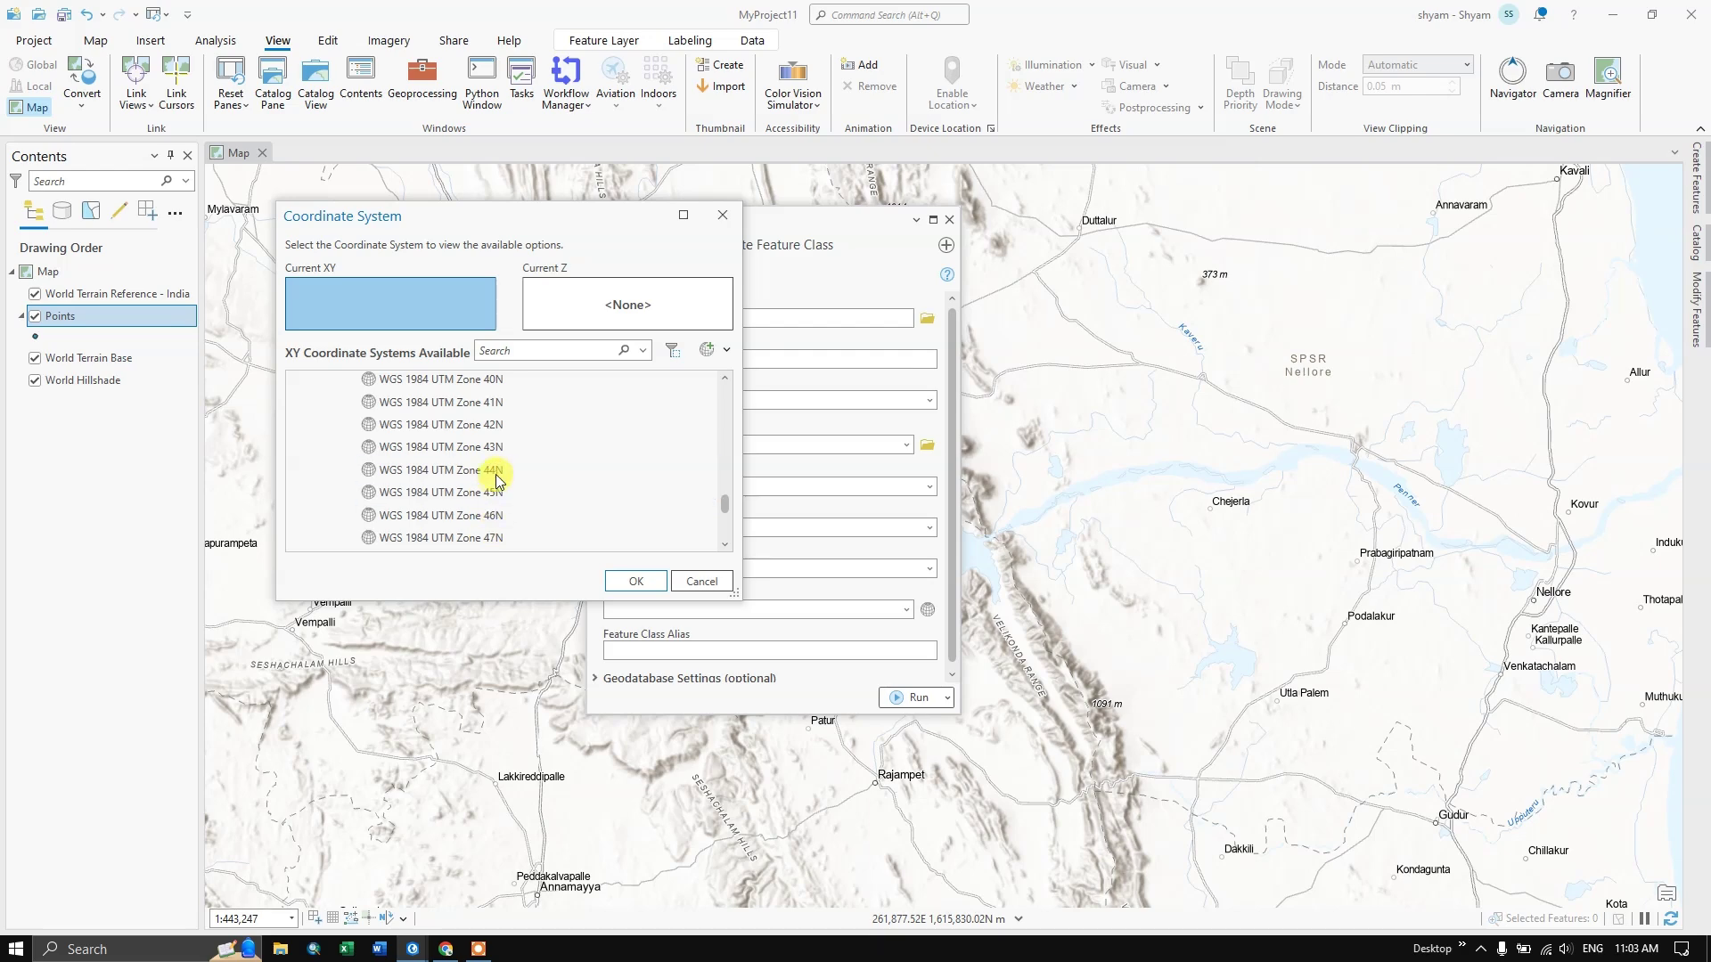
{"action": "left_click", "coordinate": [496, 471]}
{"action": "left_click", "coordinate": [629, 581]}
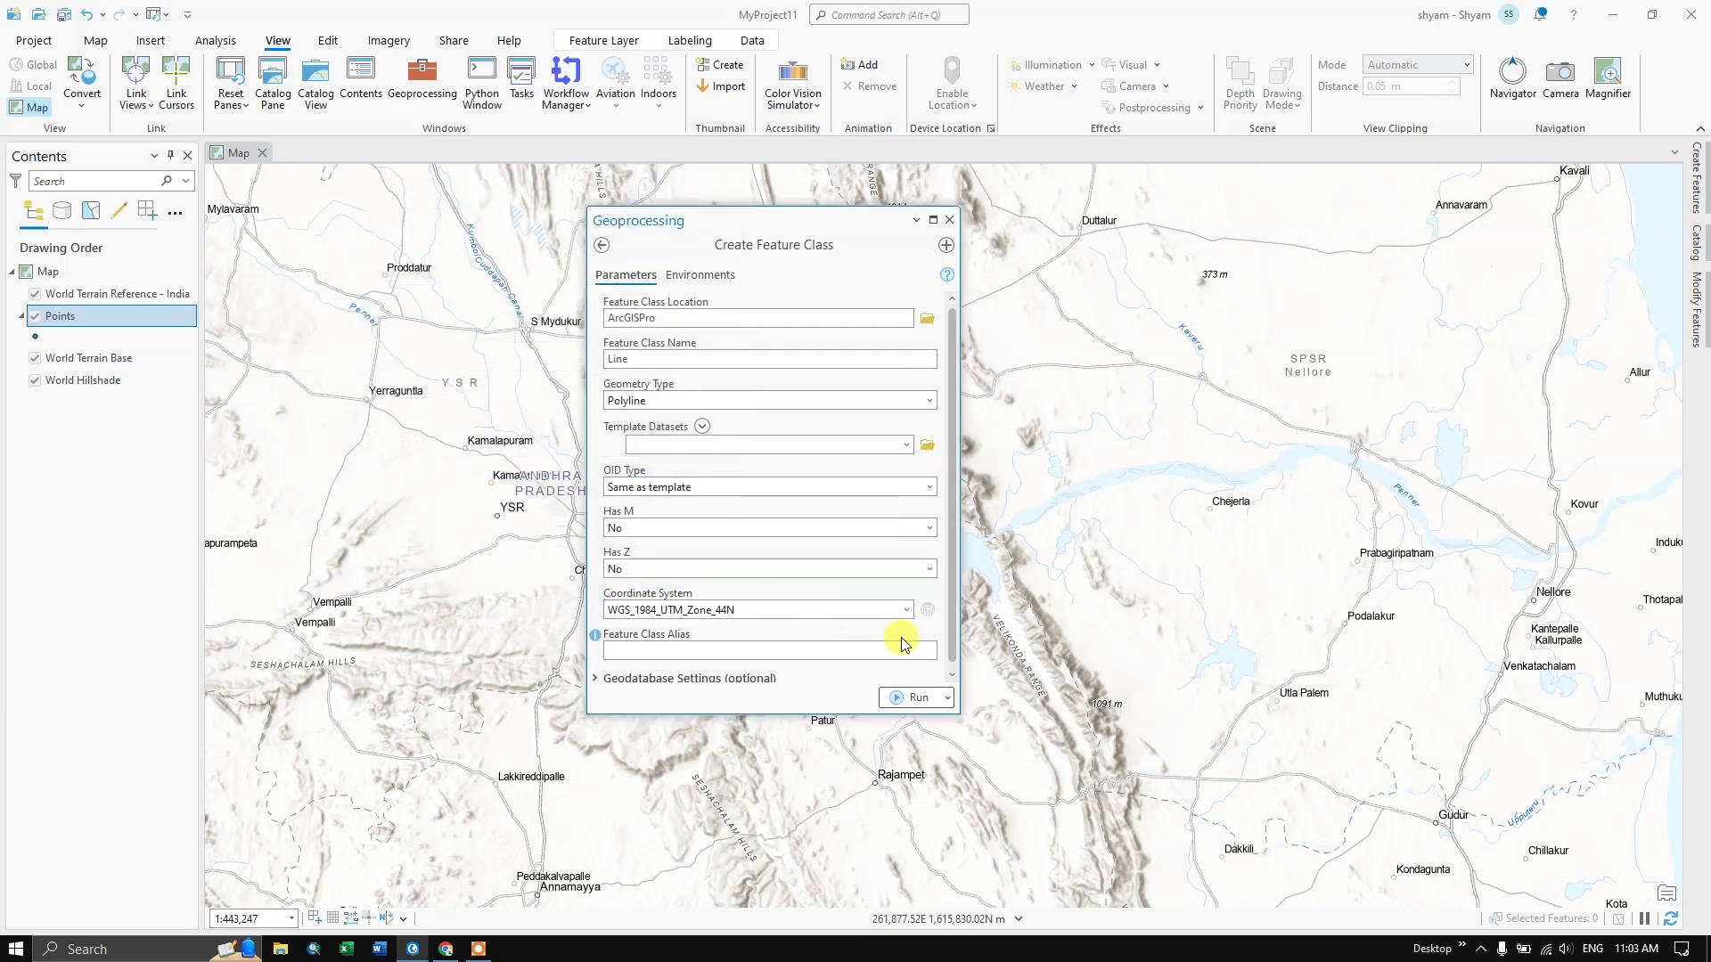
Step: Run the tool to create Line.shp, then view the ArcGISPro folder in the Catalog pane
{"action": "left_click", "coordinate": [909, 704]}
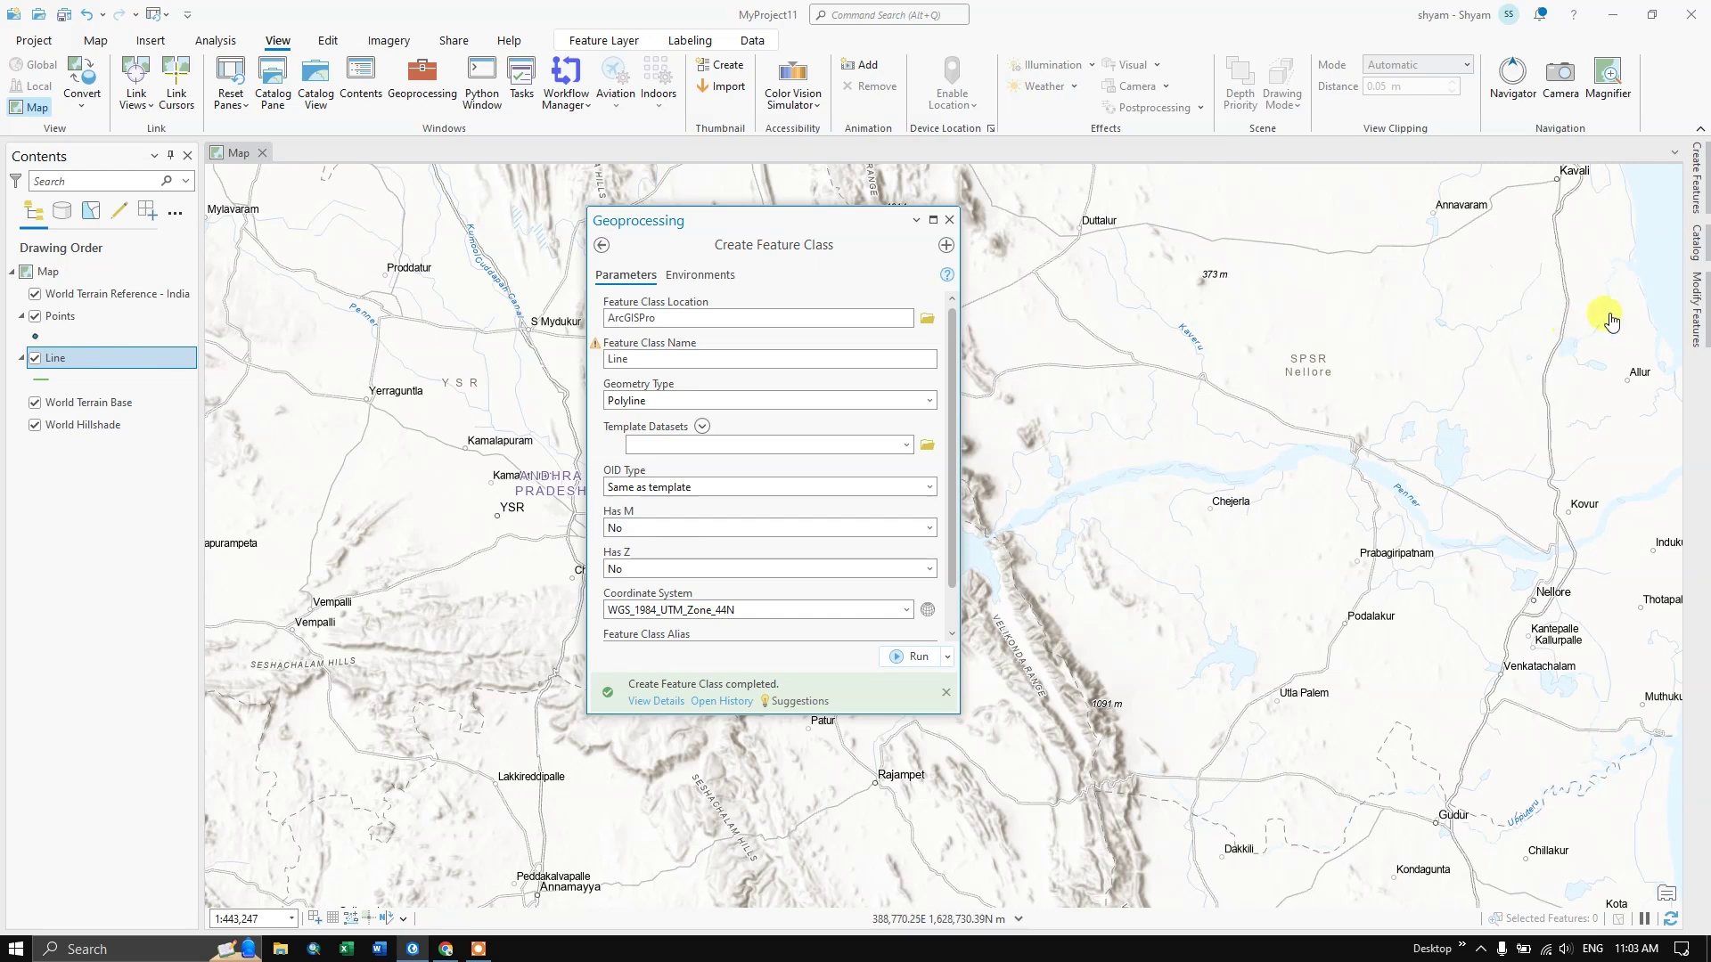
{"action": "left_click", "coordinate": [1694, 248]}
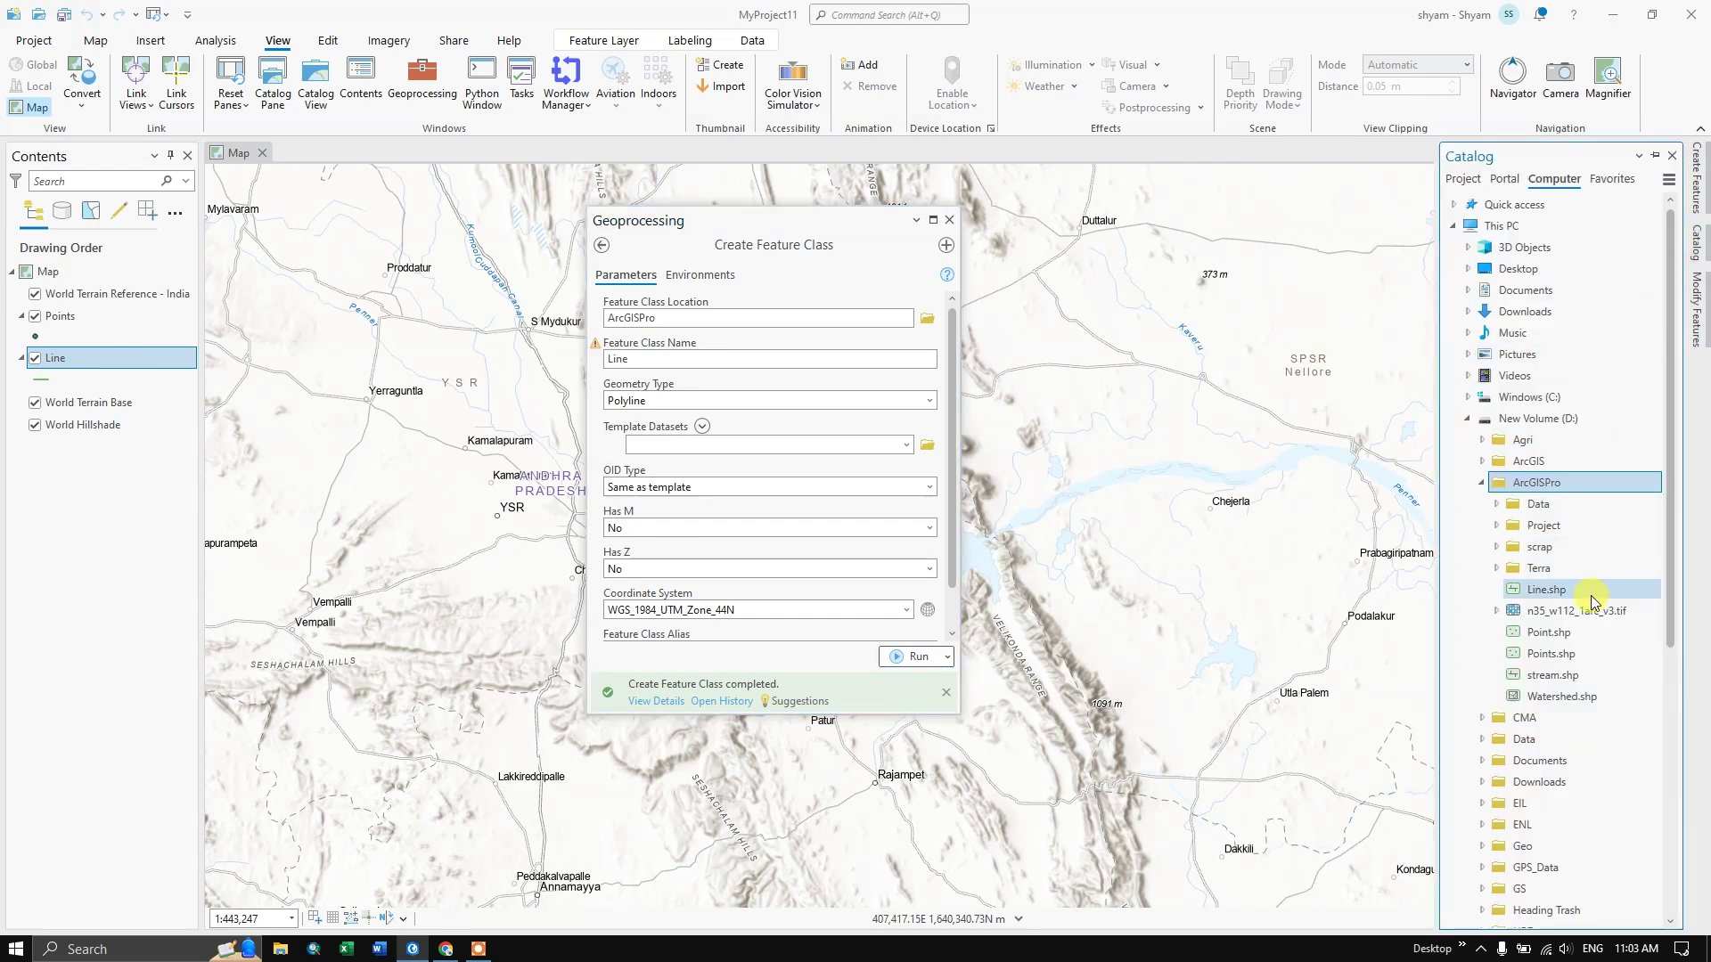
{"action": "mouse_move", "coordinate": [1591, 597]}
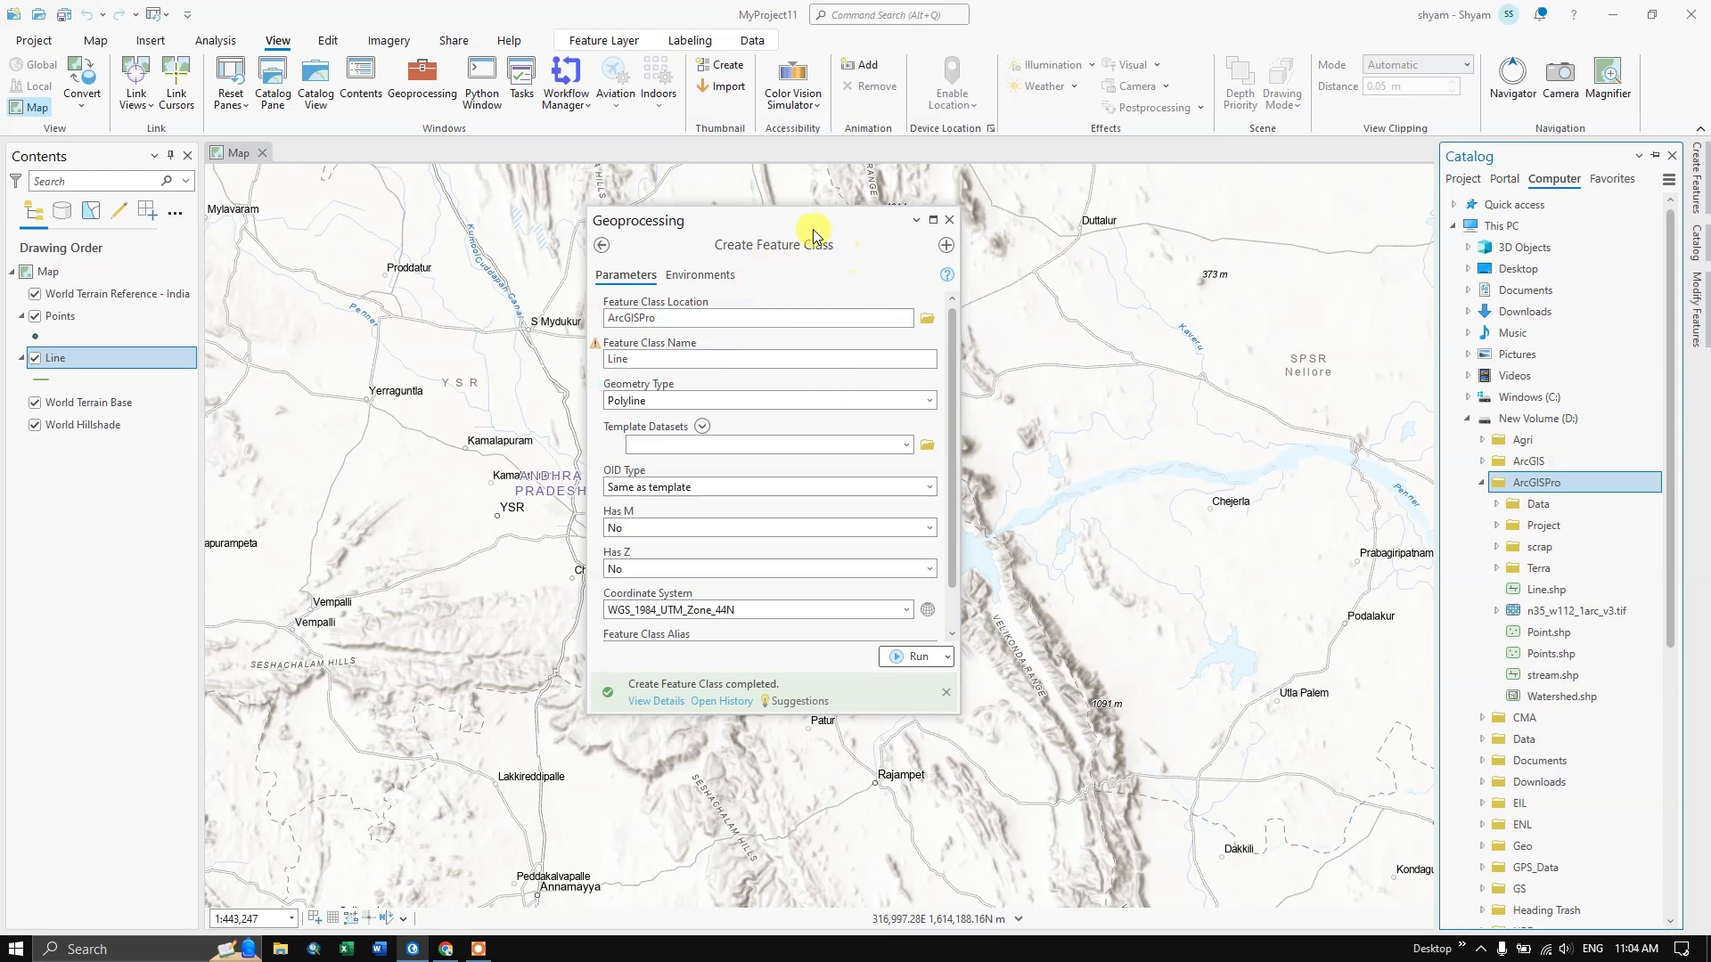
Step: Rename the feature class to Polygon and set its geometry type to Polygon
{"action": "double_click", "coordinate": [664, 358]}
{"action": "type", "text": "Po"}
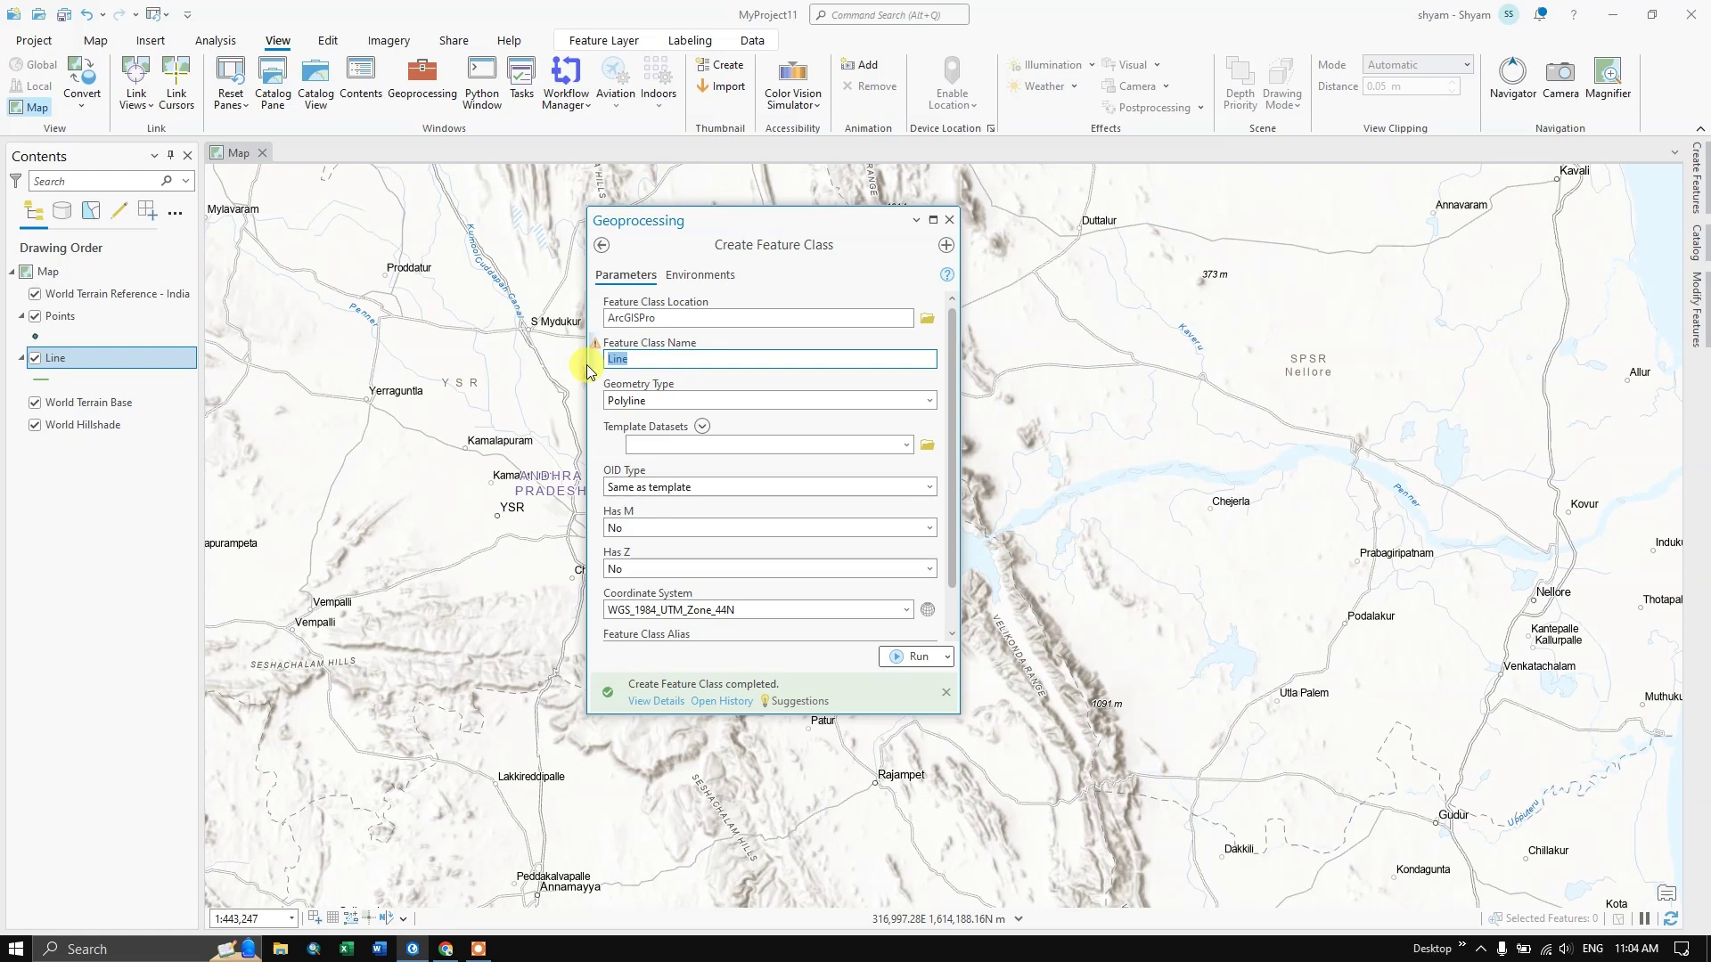
{"action": "type", "text": "lygon"}
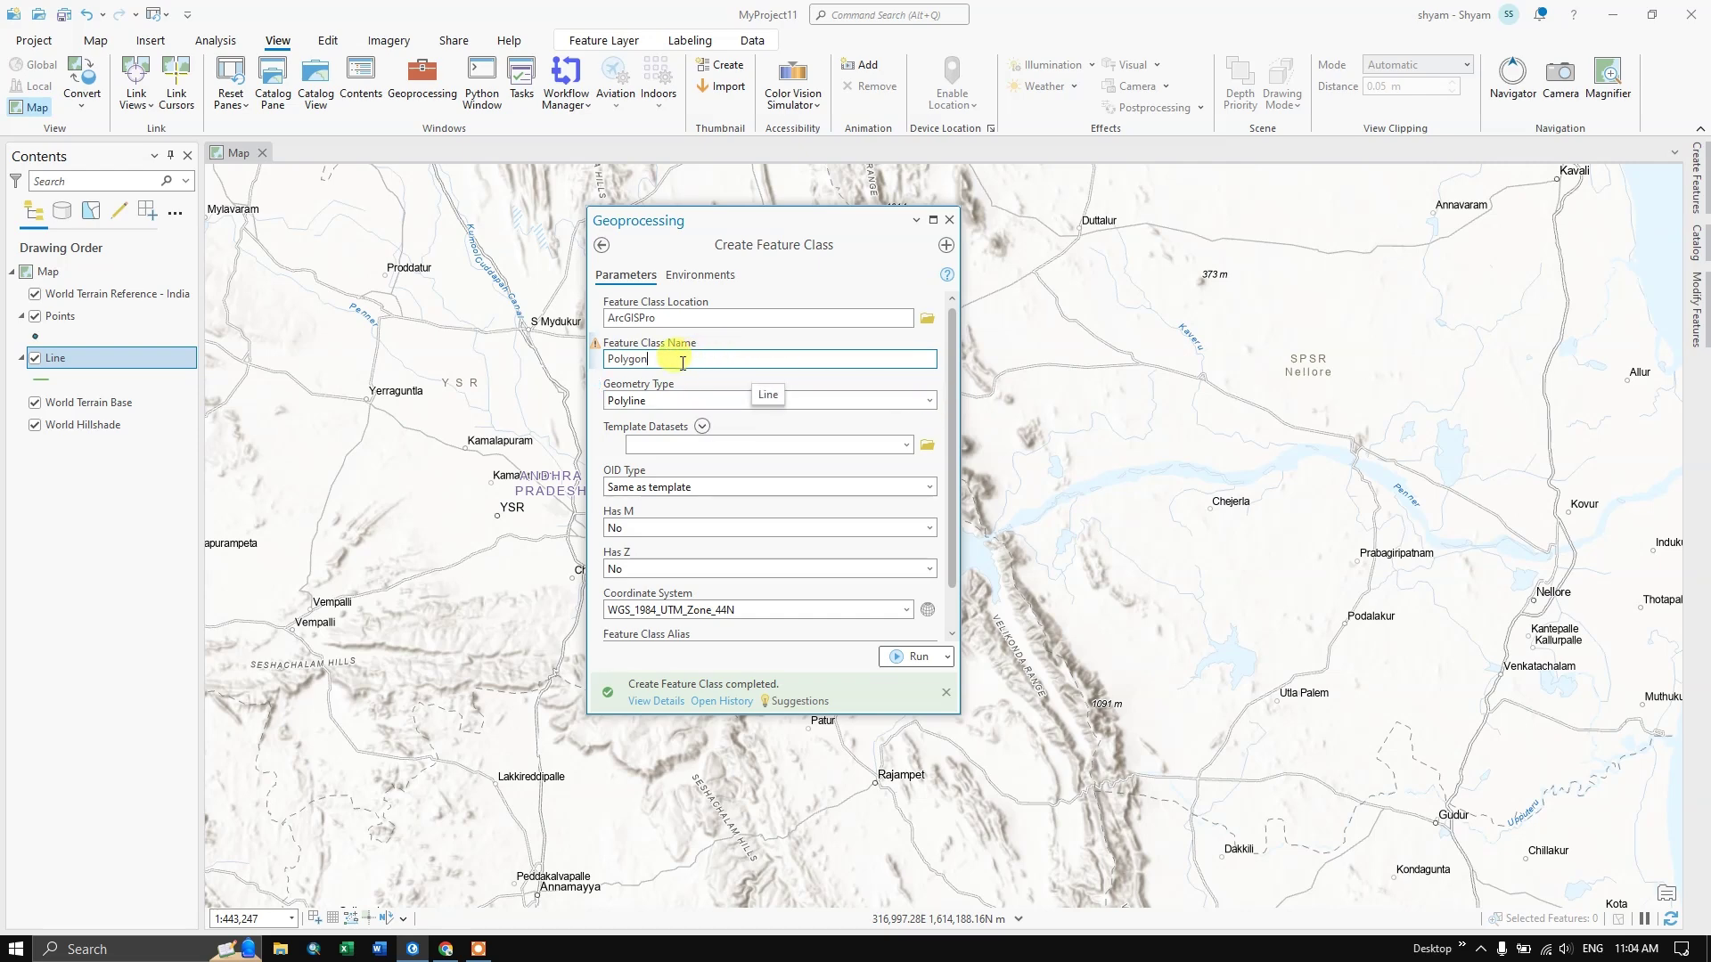
{"action": "left_click", "coordinate": [928, 406]}
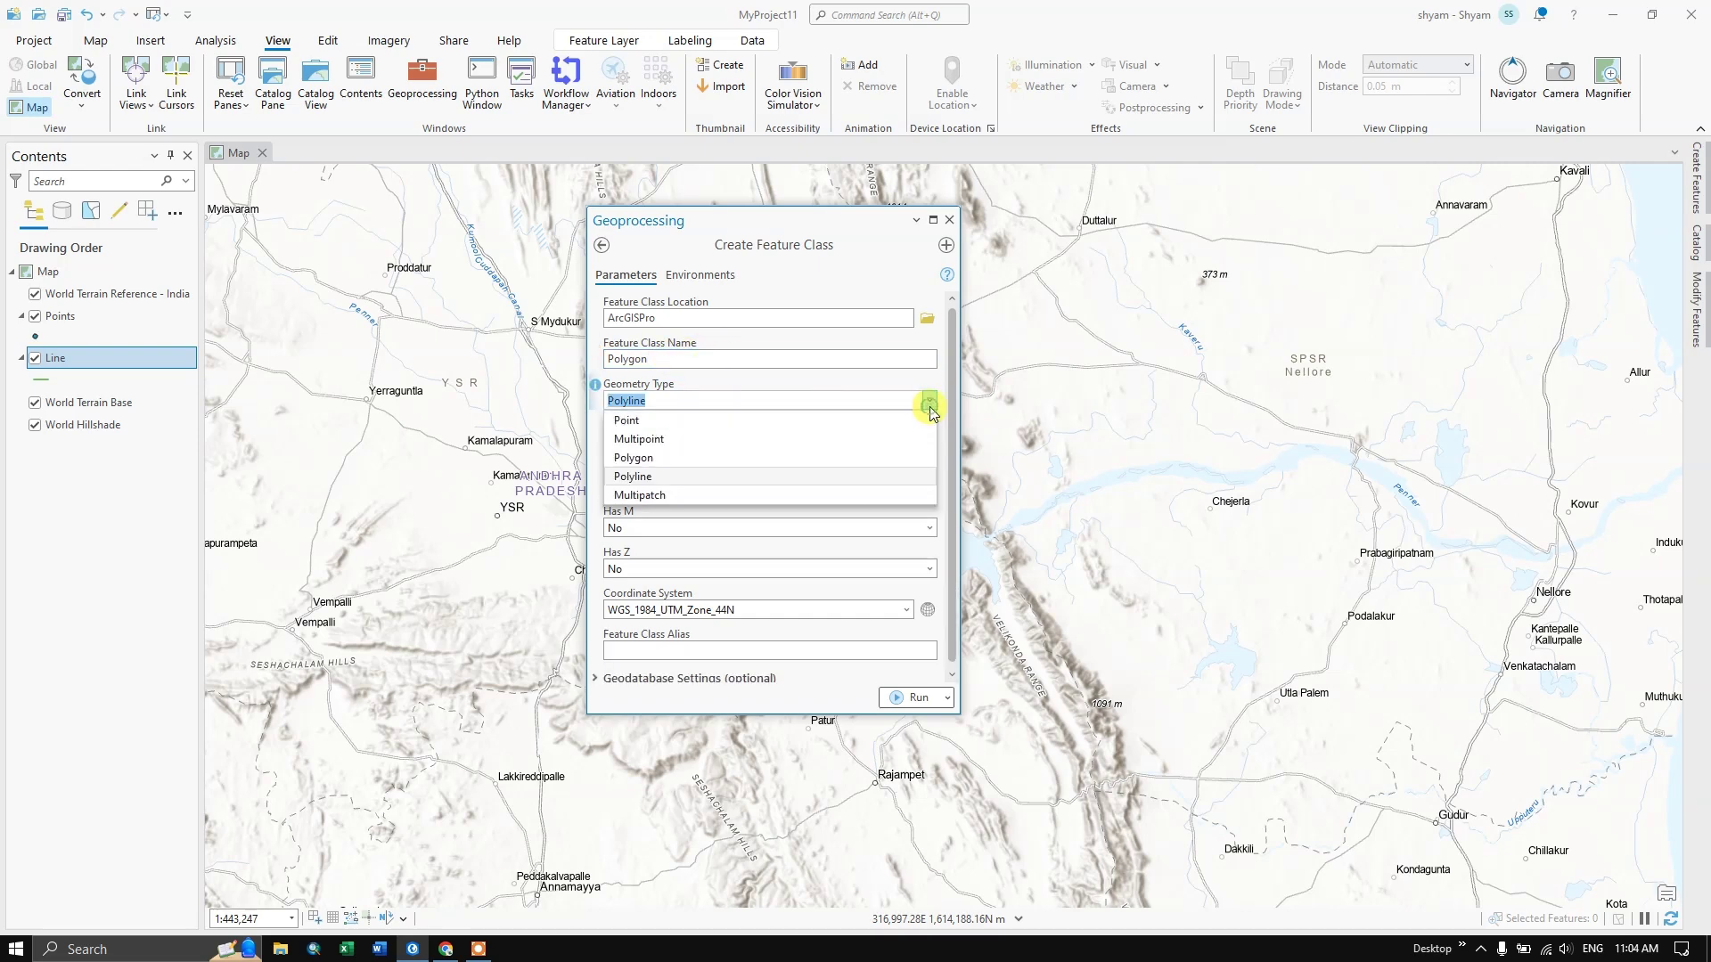
{"action": "left_click", "coordinate": [662, 461]}
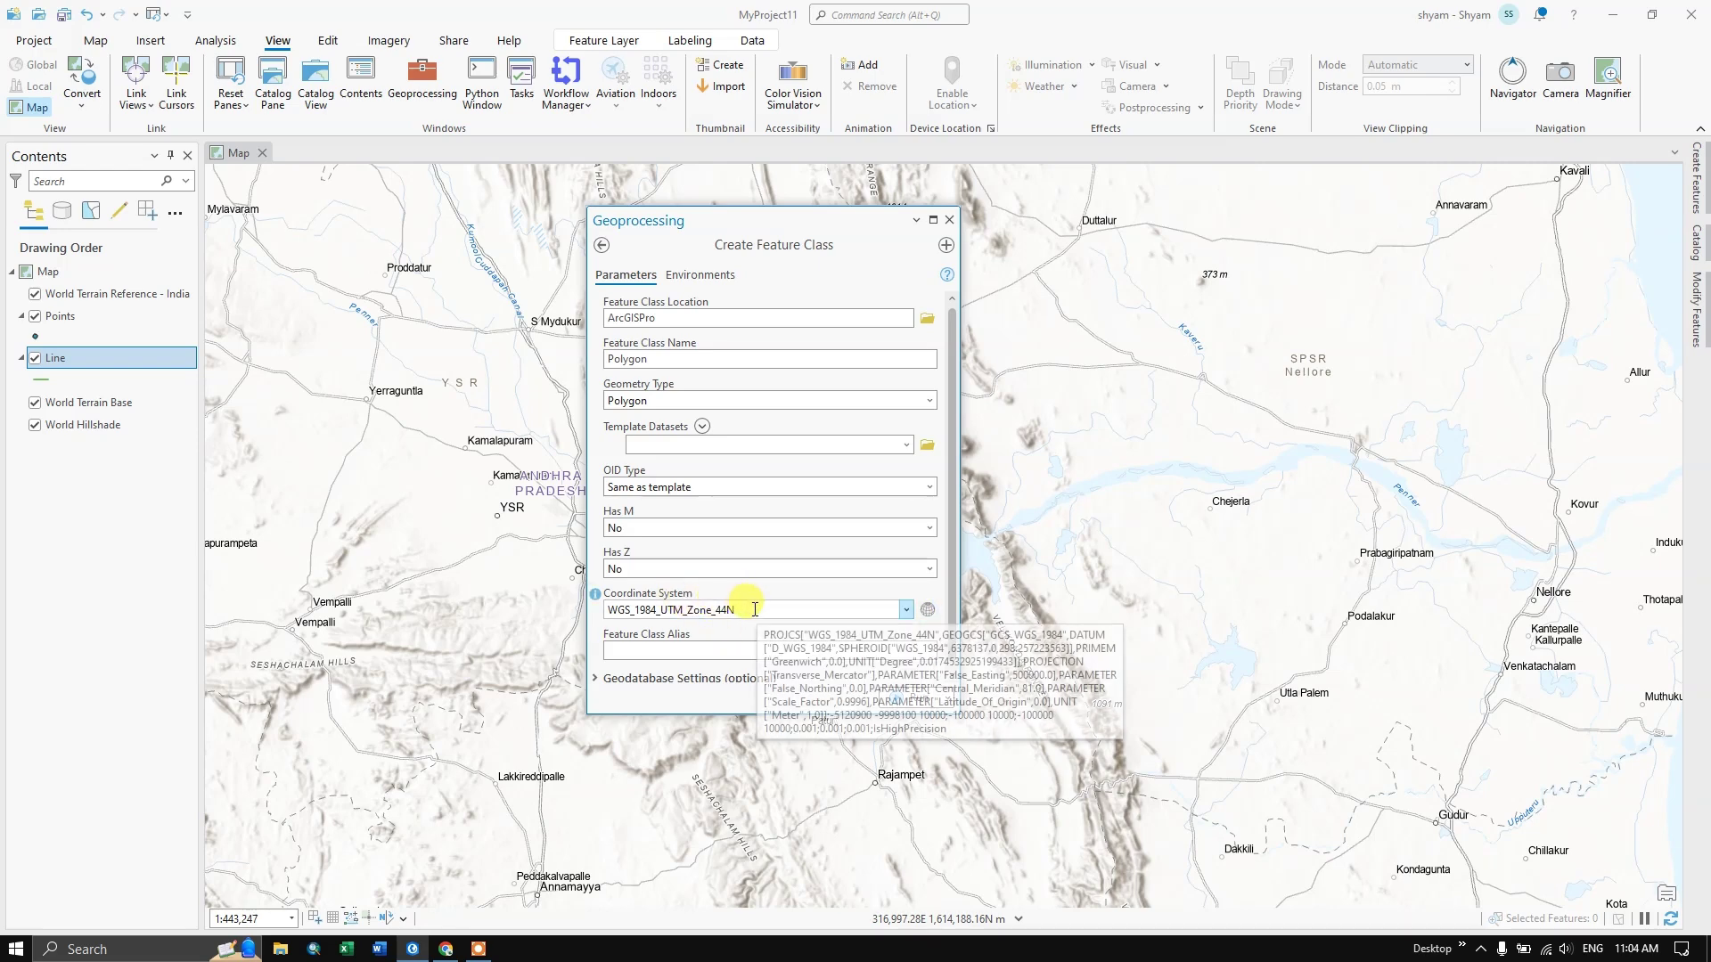
Step: Keep the WGS_1984_UTM_Zone_44N coordinate system and run the tool to create Polygon
{"action": "double_click", "coordinate": [655, 611]}
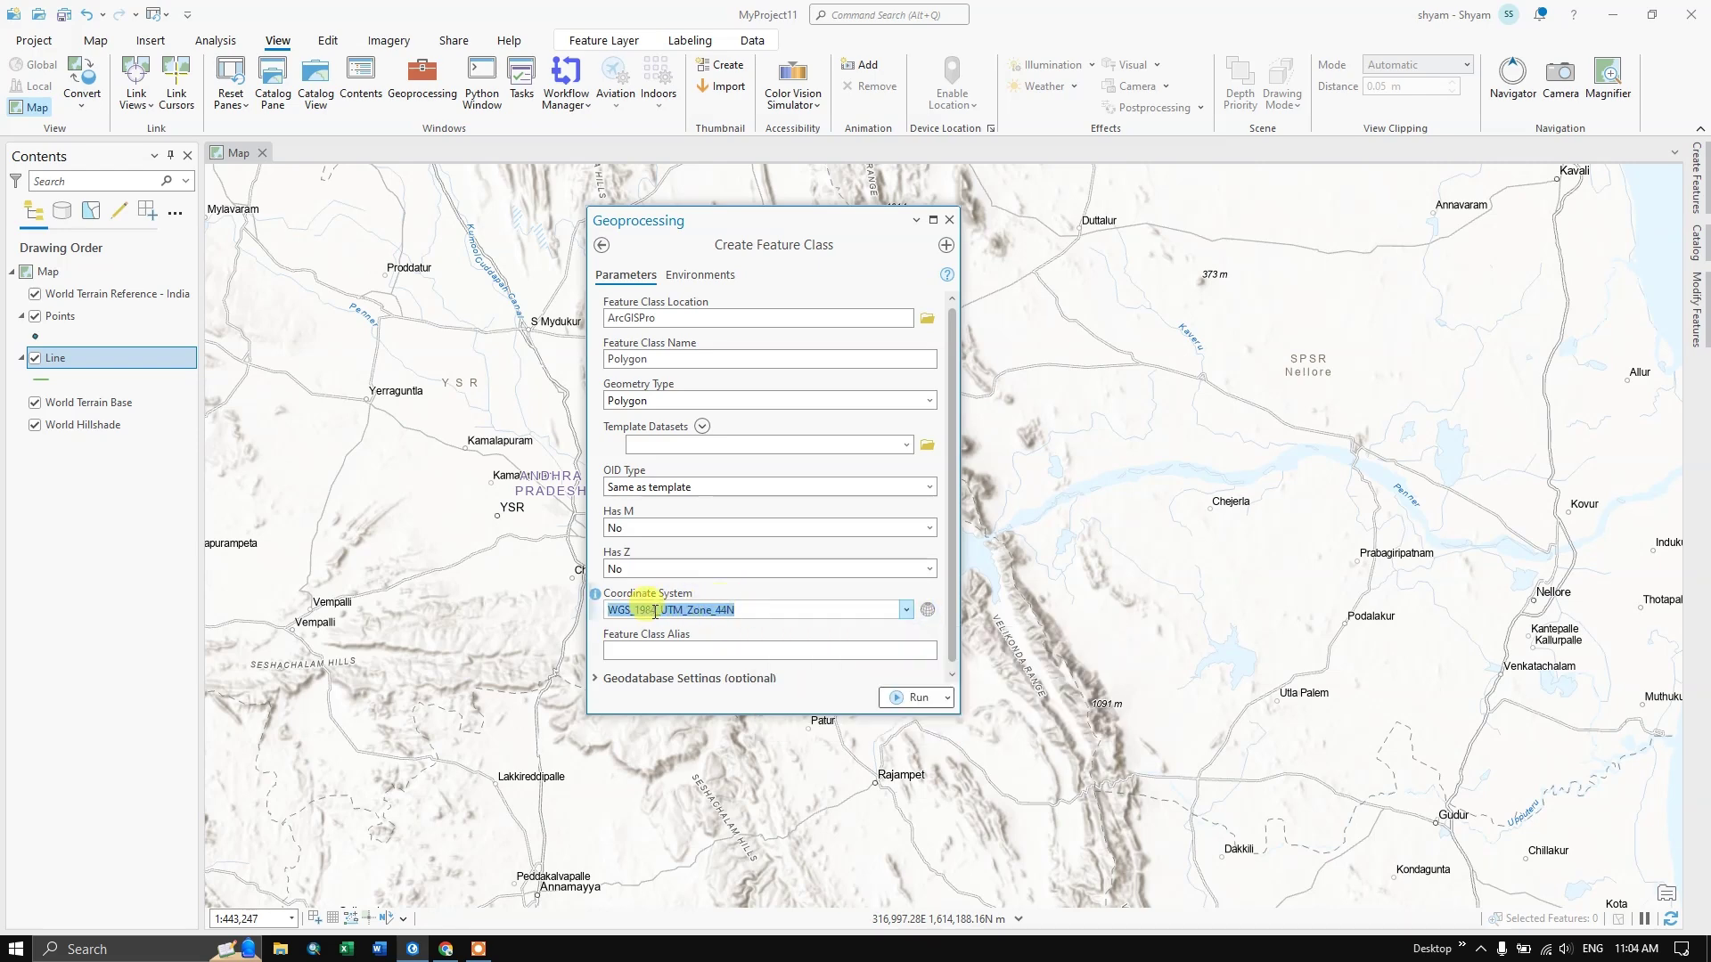
{"action": "right_click", "coordinate": [713, 611]}
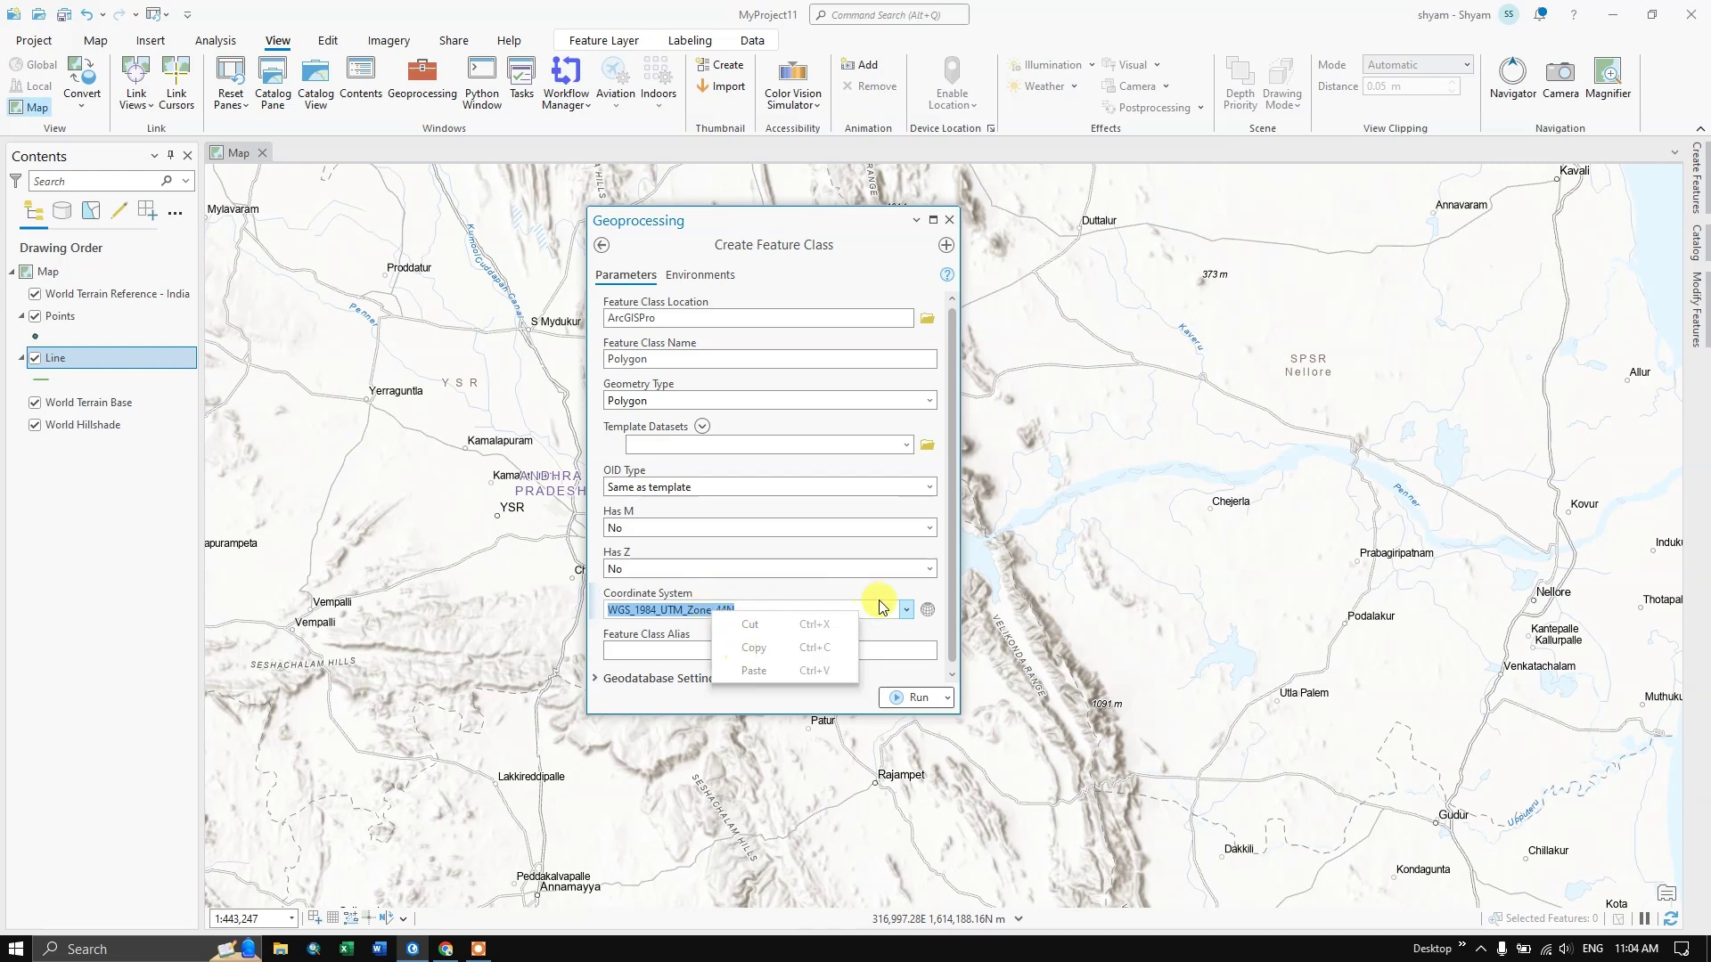
{"action": "left_click", "coordinate": [910, 591]}
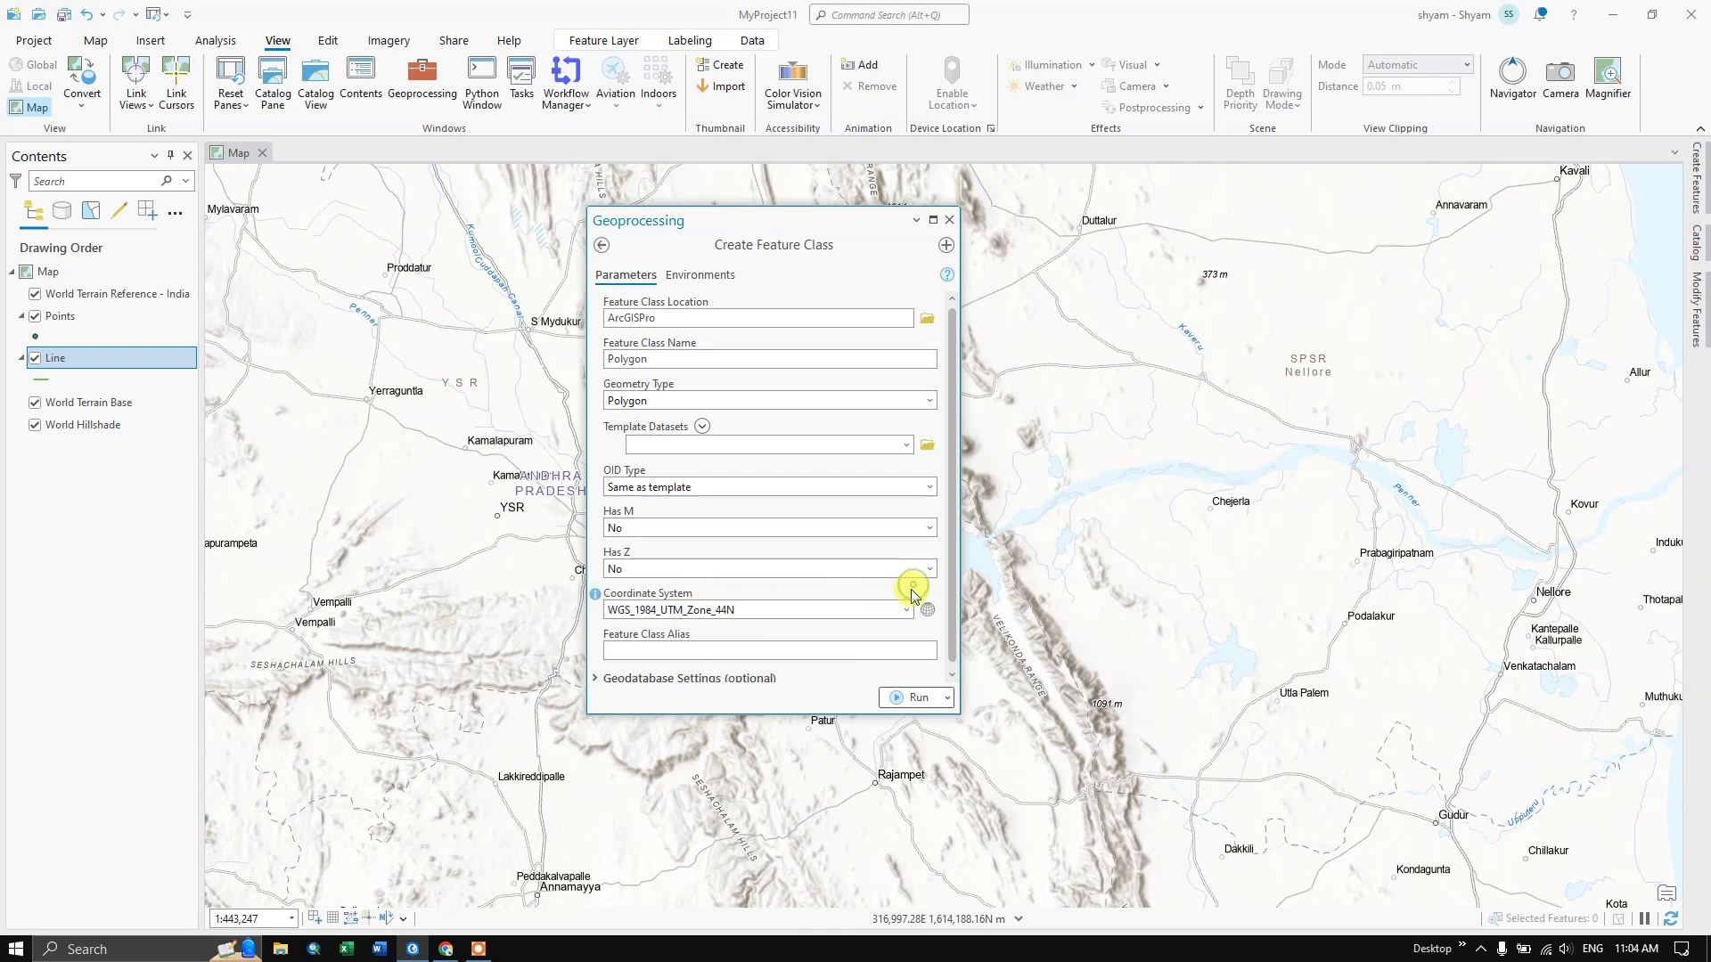
{"action": "left_click", "coordinate": [905, 700]}
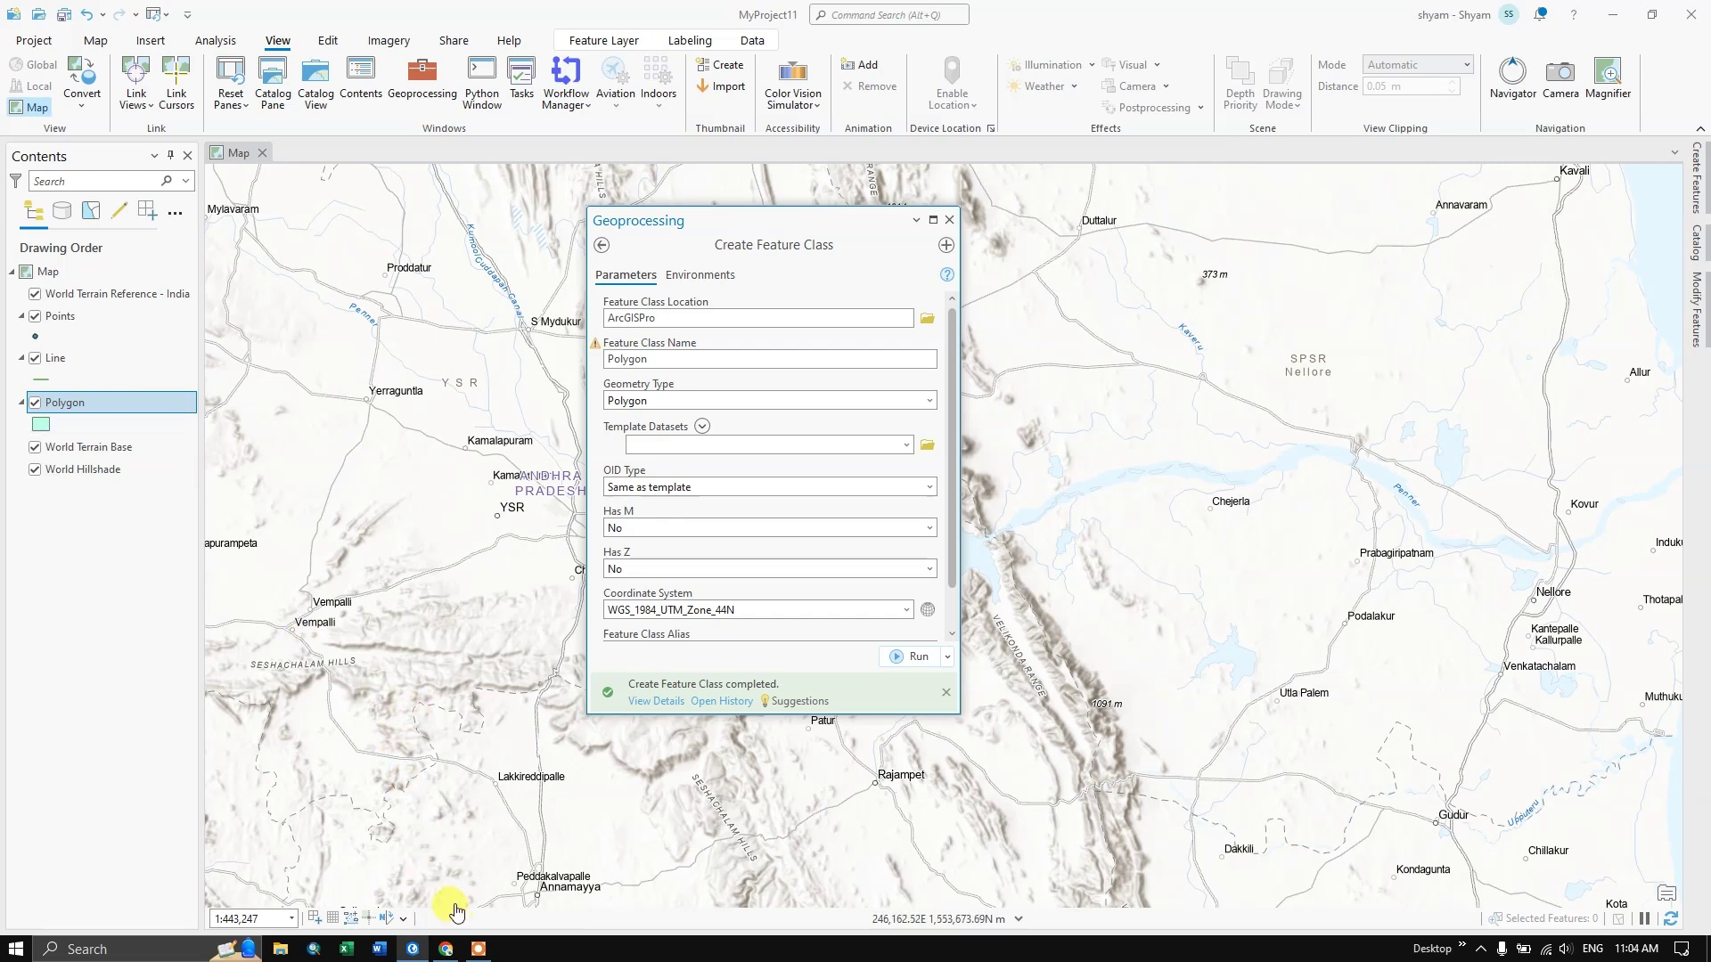
Step: Read Vector Polygon Data in Chrome, highlighting the polygon definition sentence, then return to ArcGIS Pro
{"action": "left_click", "coordinate": [445, 949]}
{"action": "scroll", "coordinate": [573, 716], "scroll_direction": "down", "scroll_amount": 5}
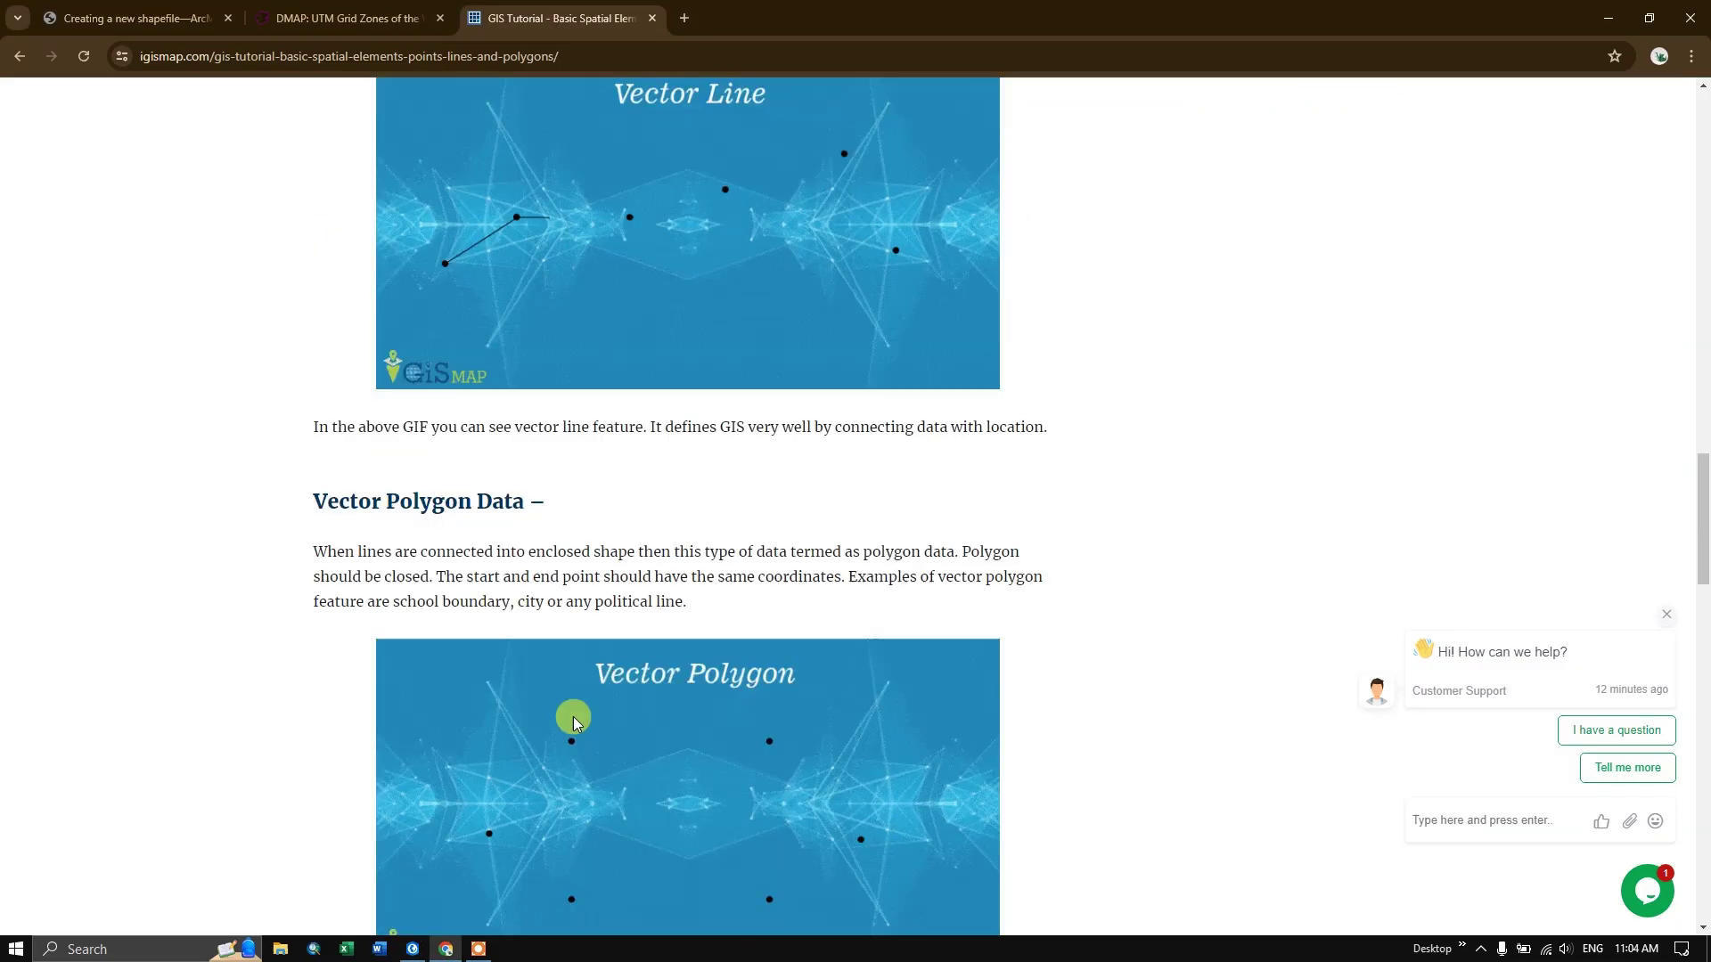
{"action": "scroll", "coordinate": [573, 720], "scroll_direction": "down", "scroll_amount": 2}
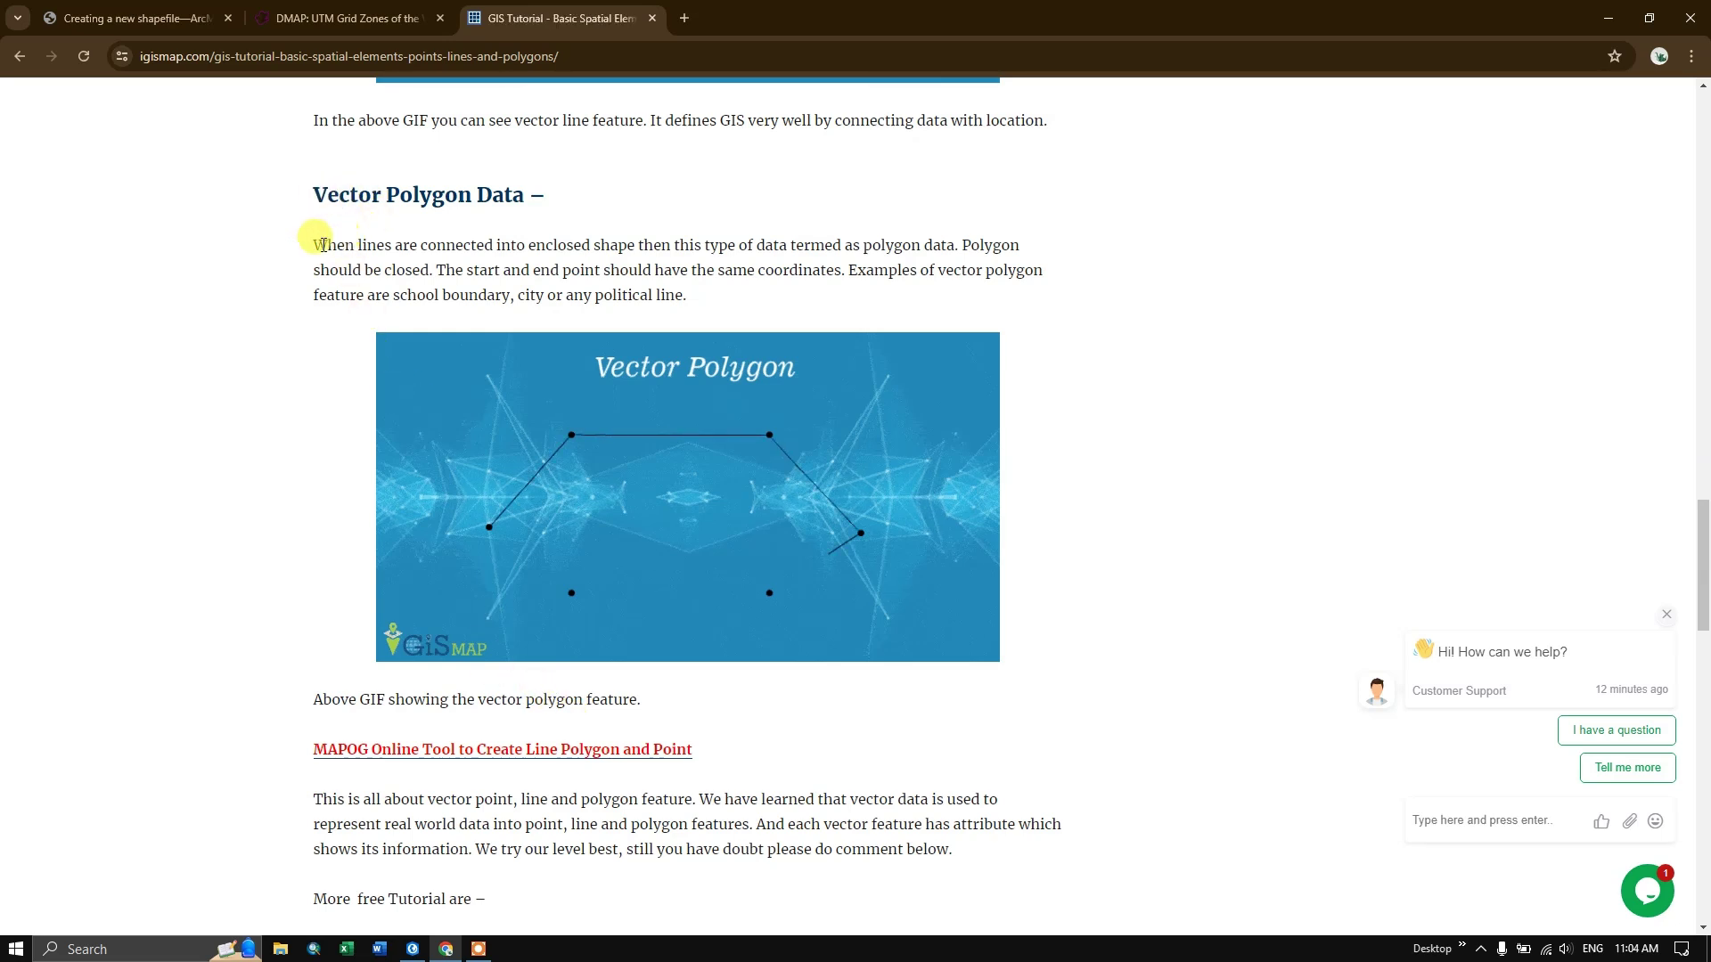
{"action": "left_click_drag", "start_coordinate": [312, 239], "coordinate": [956, 254]}
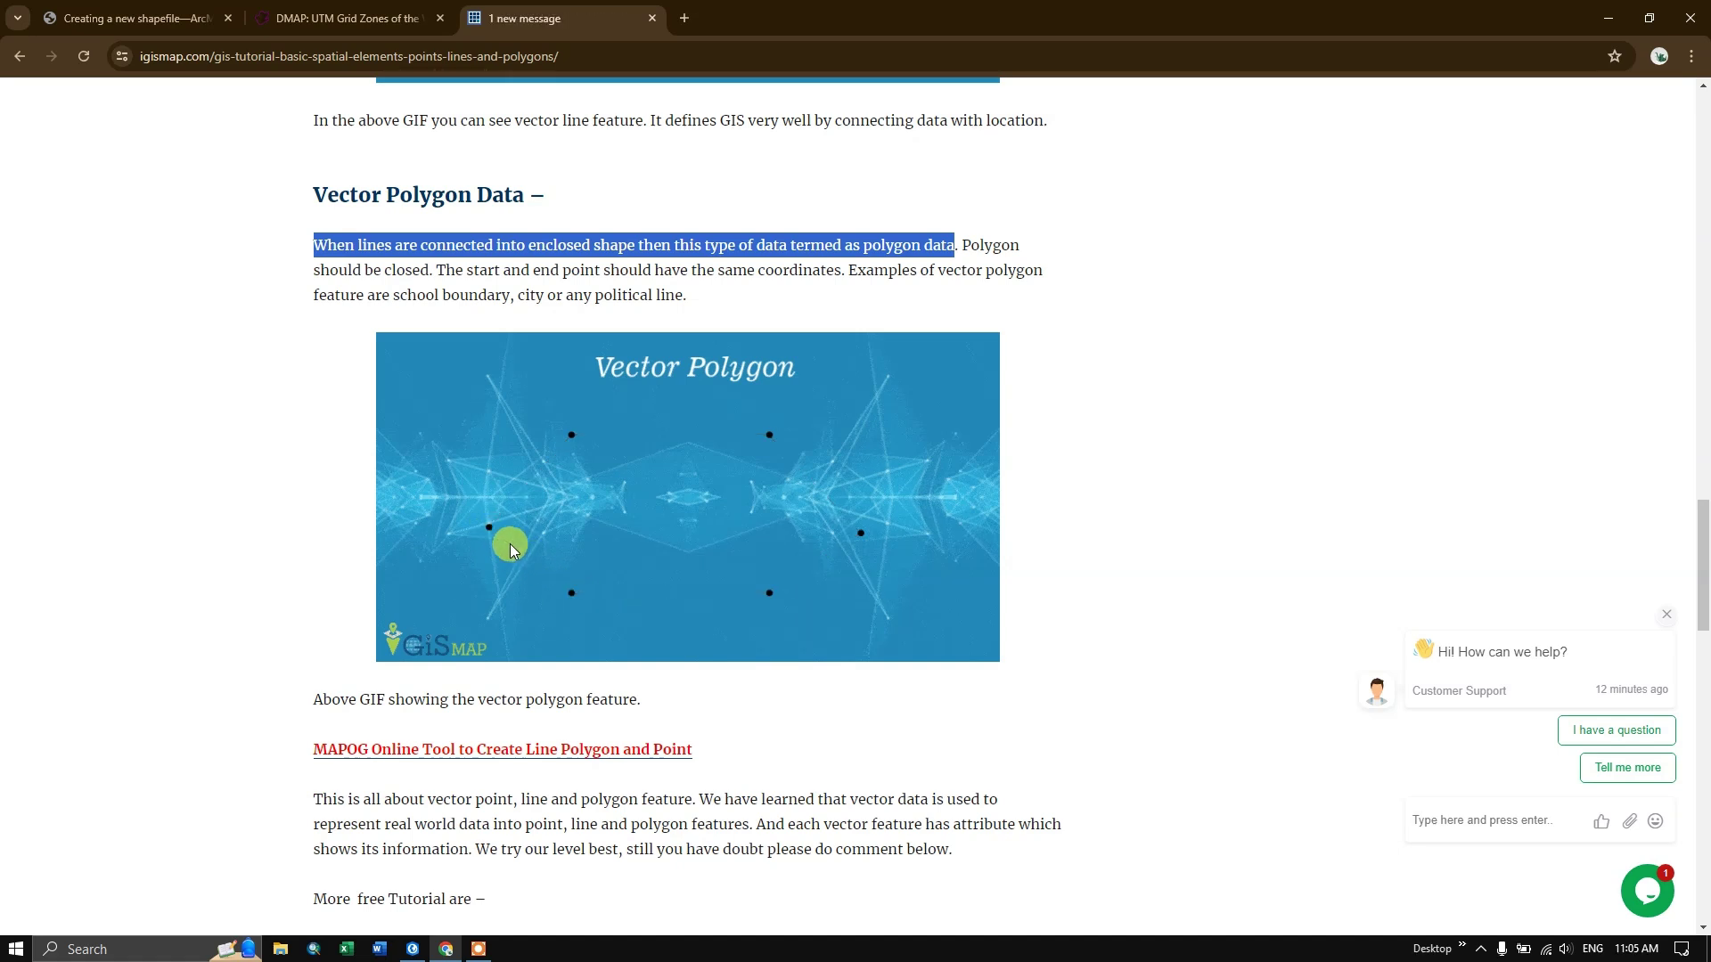
{"action": "scroll", "coordinate": [551, 526], "scroll_direction": "up", "scroll_amount": 4}
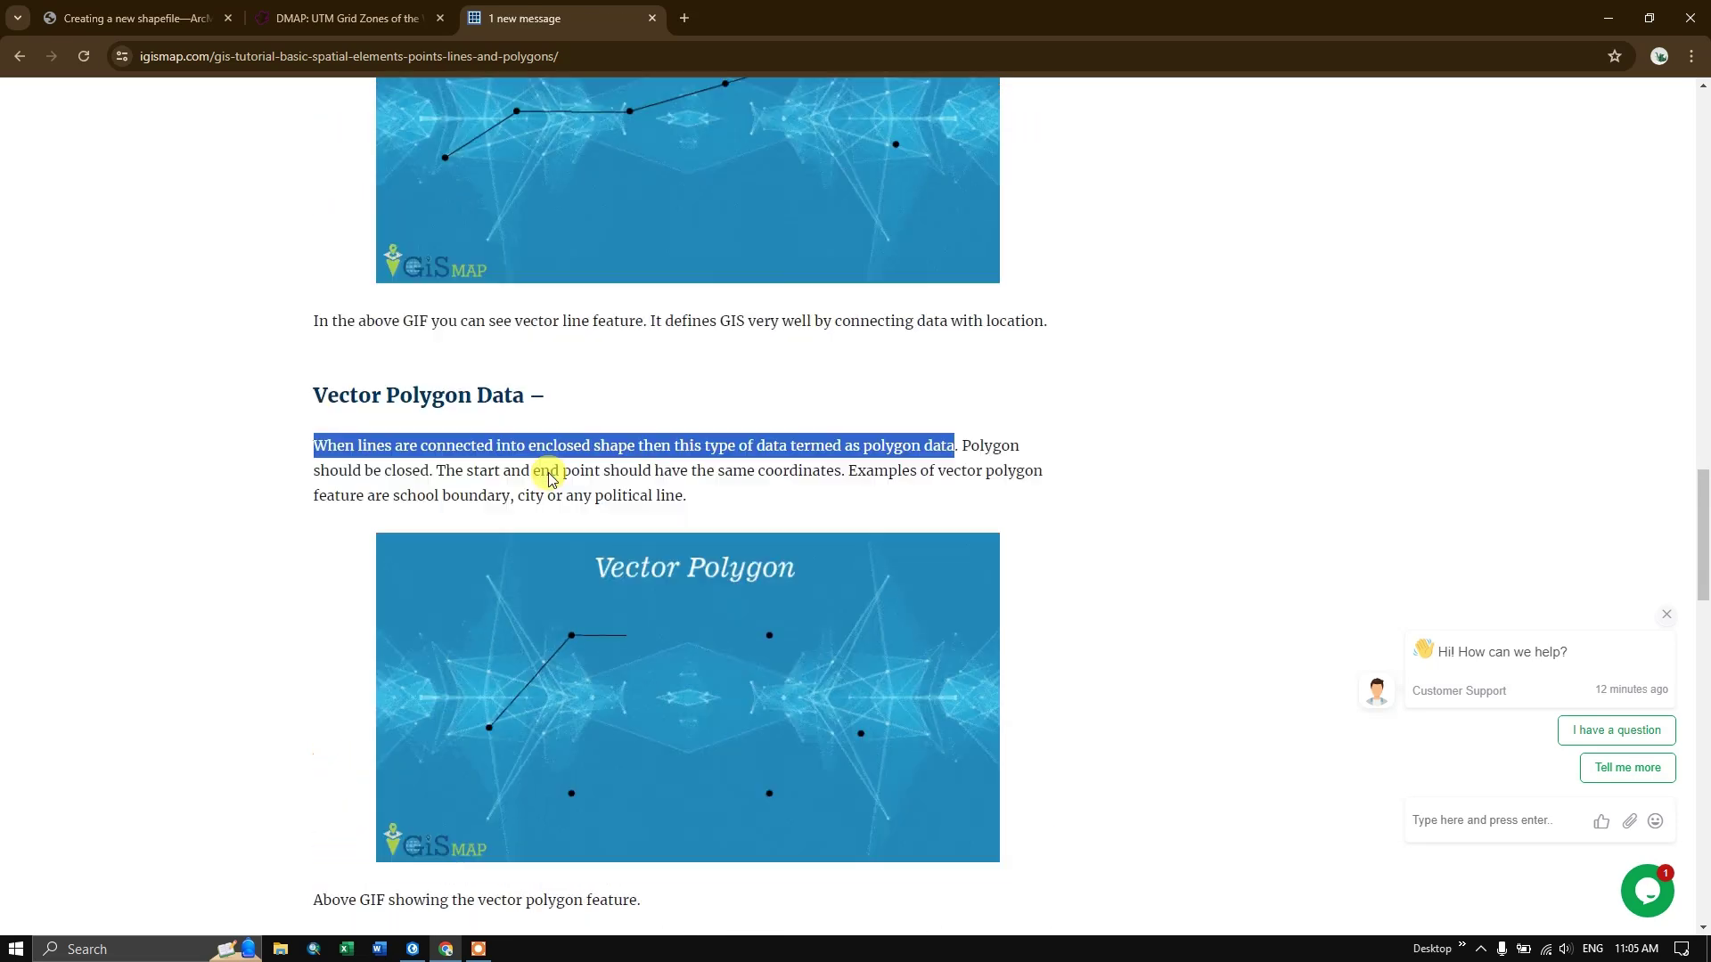
{"action": "scroll", "coordinate": [549, 478], "scroll_direction": "up", "scroll_amount": 3}
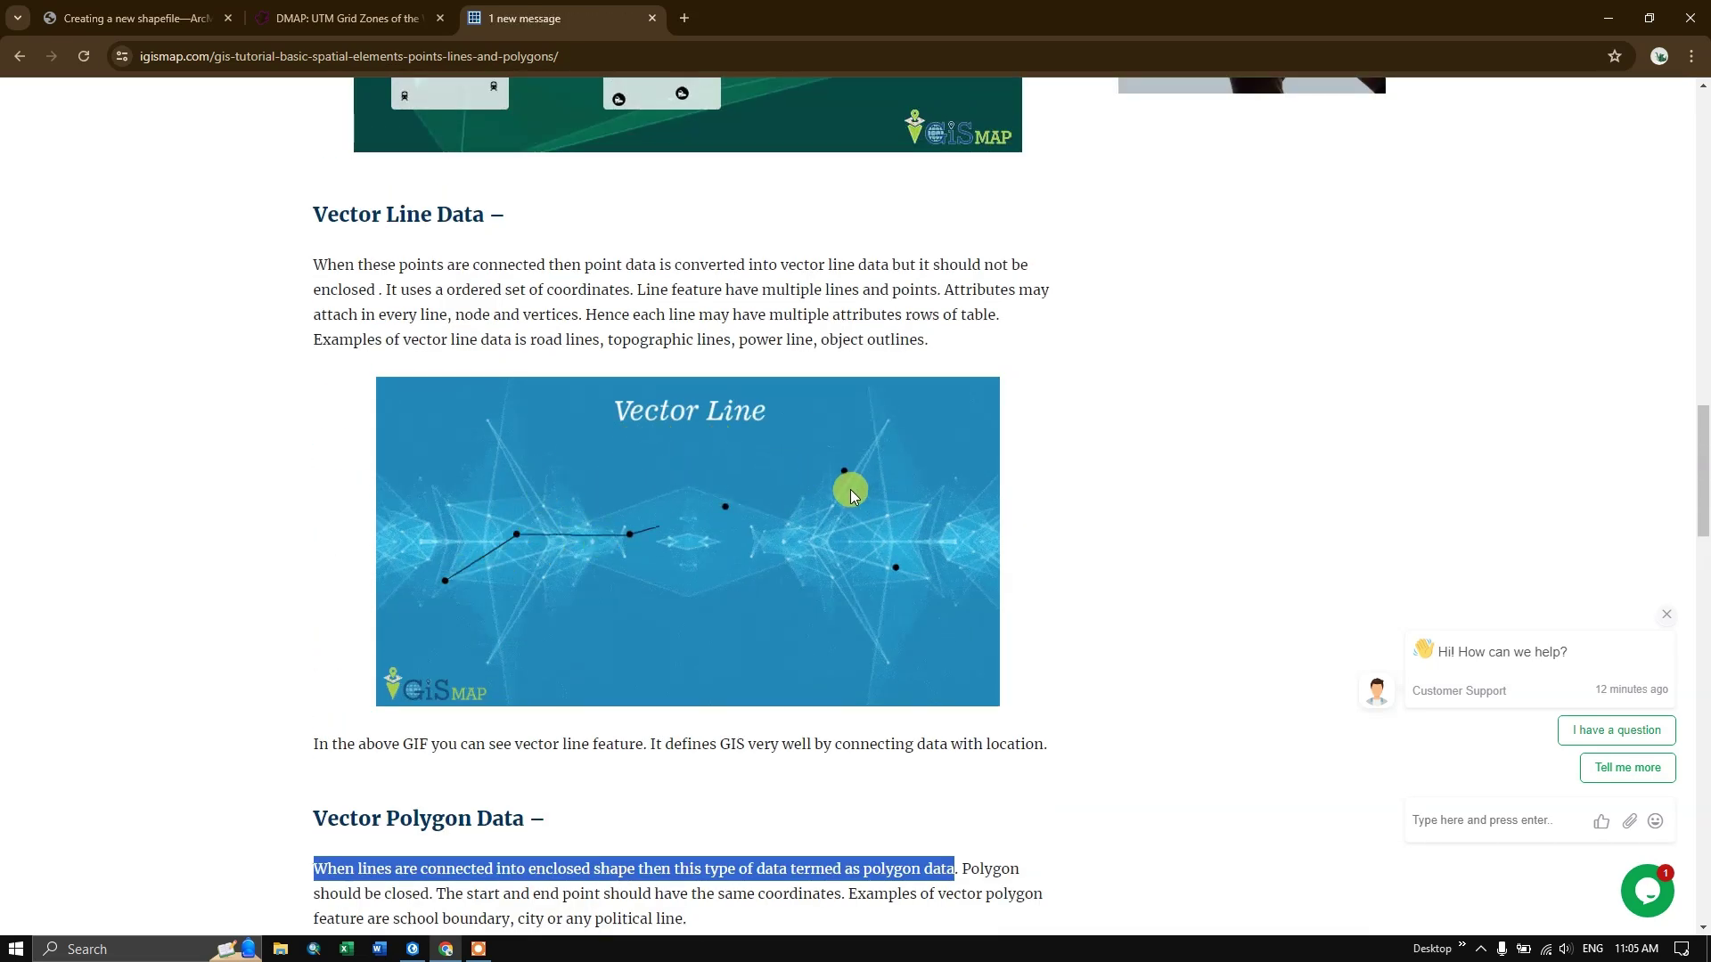
{"action": "scroll", "coordinate": [802, 517], "scroll_direction": "down", "scroll_amount": 6}
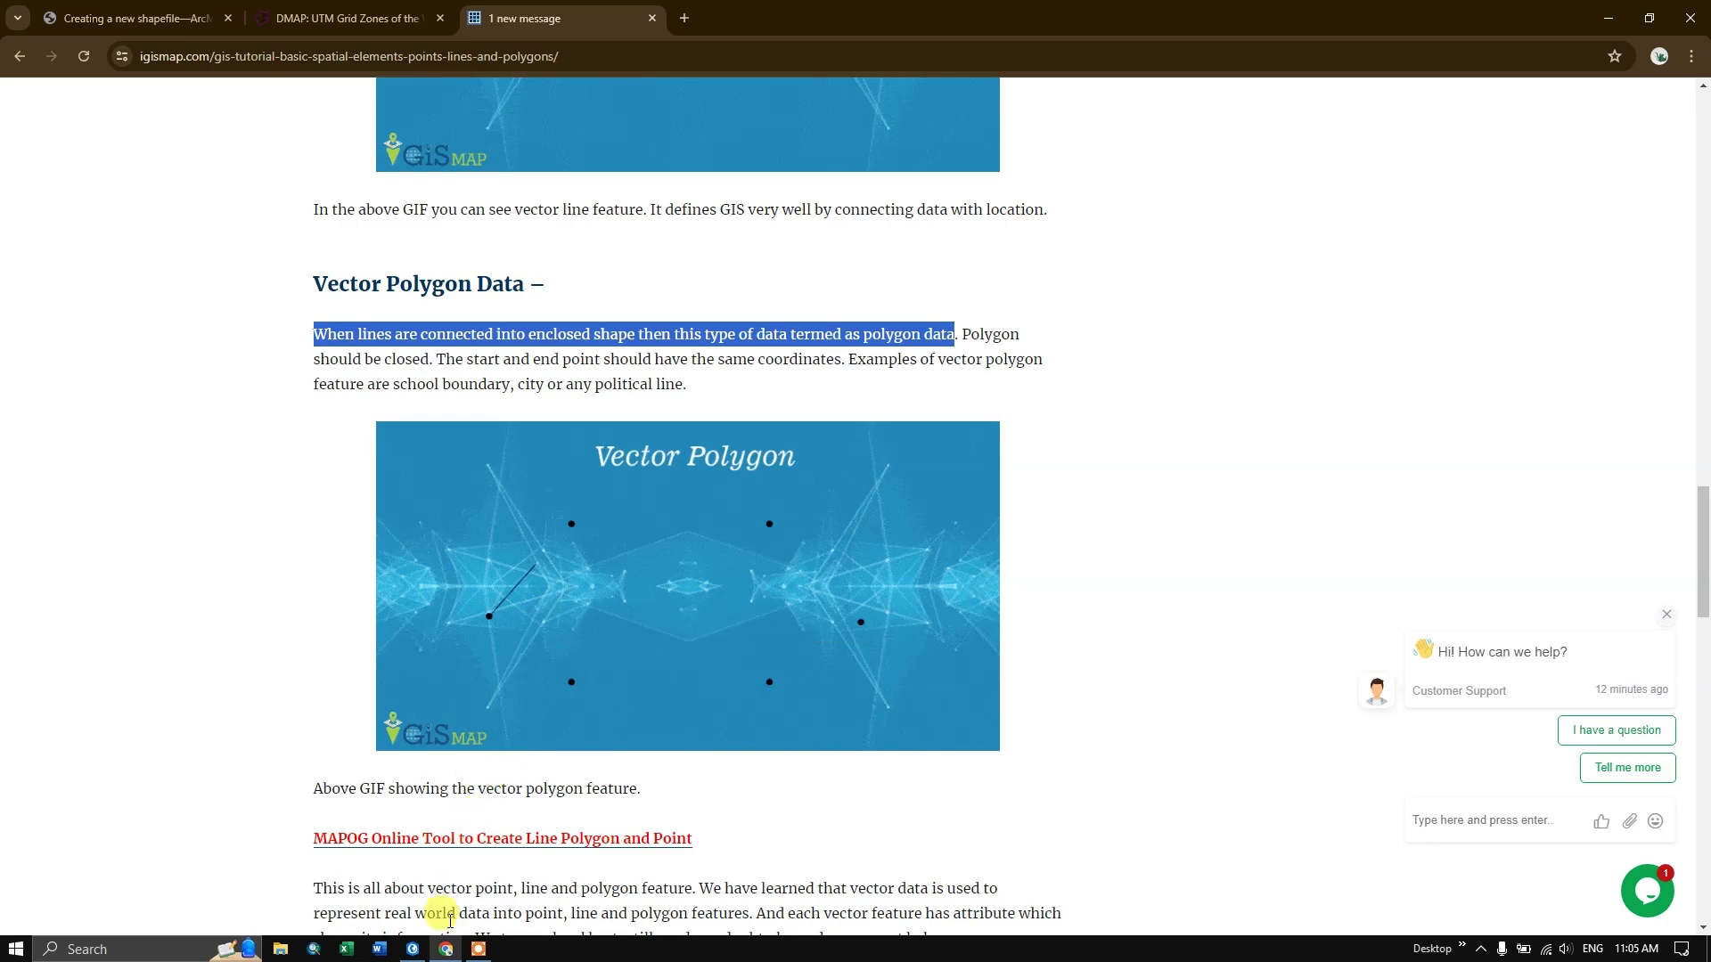
{"action": "left_click", "coordinate": [414, 948]}
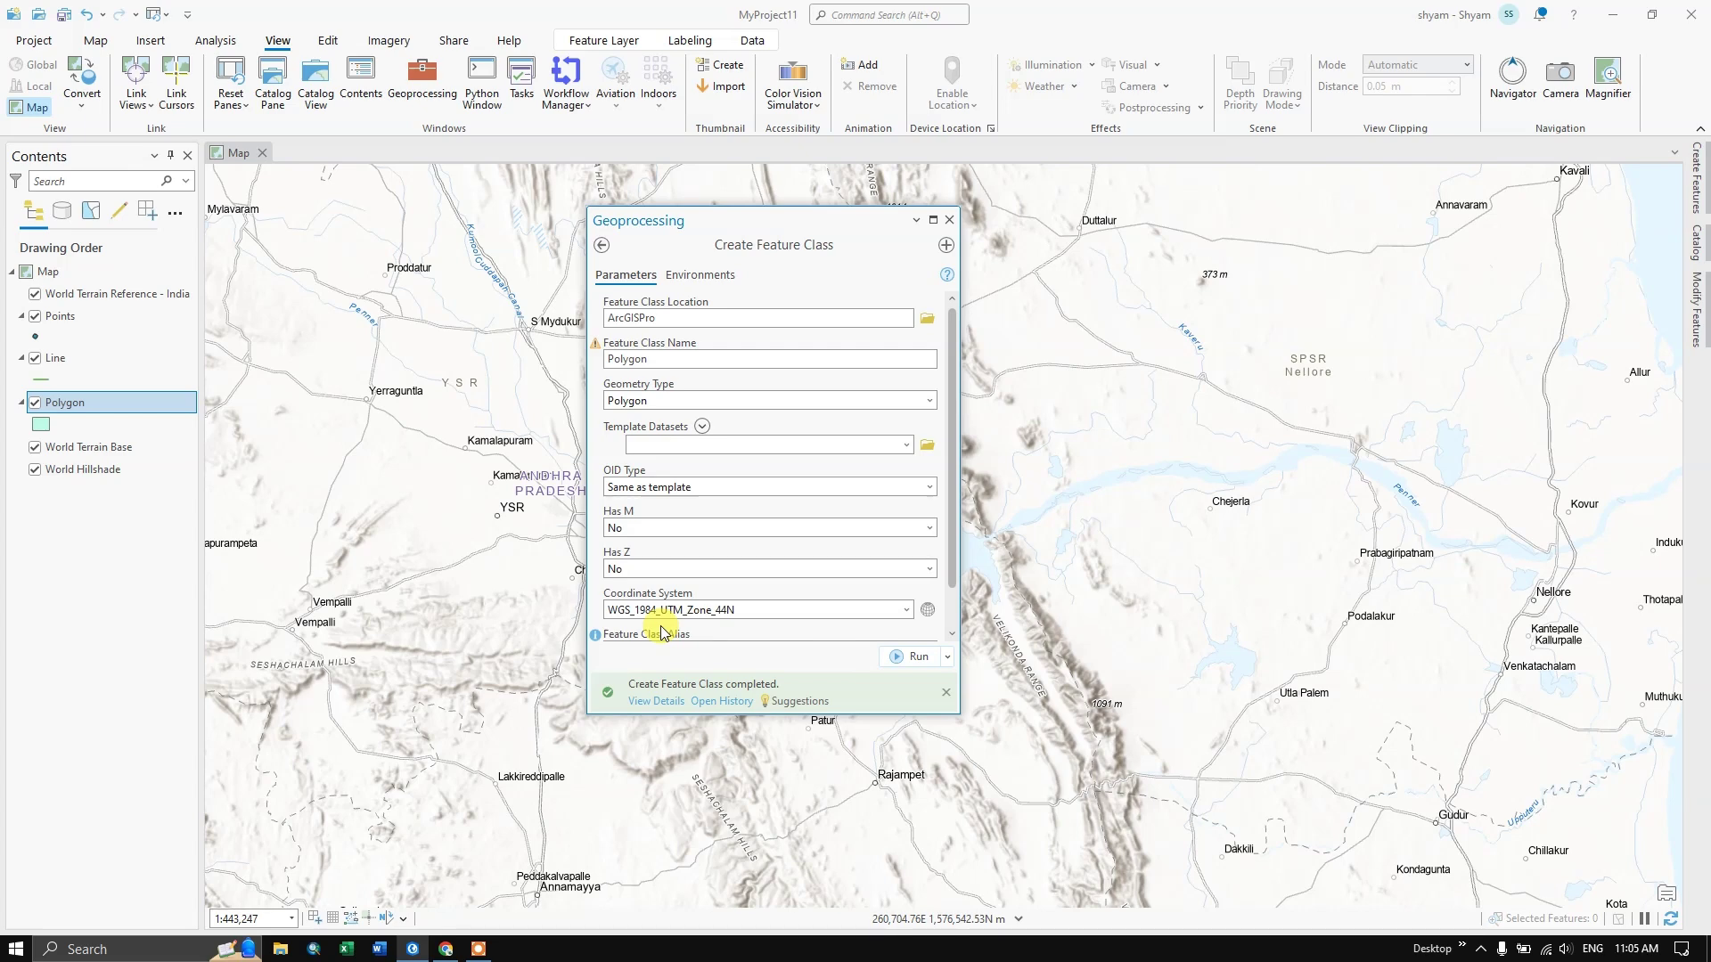
Step: Close the Create Feature Class pane to reveal the Points, Line and Polygon layers
{"action": "left_click_drag", "start_coordinate": [947, 580], "coordinate": [952, 620]}
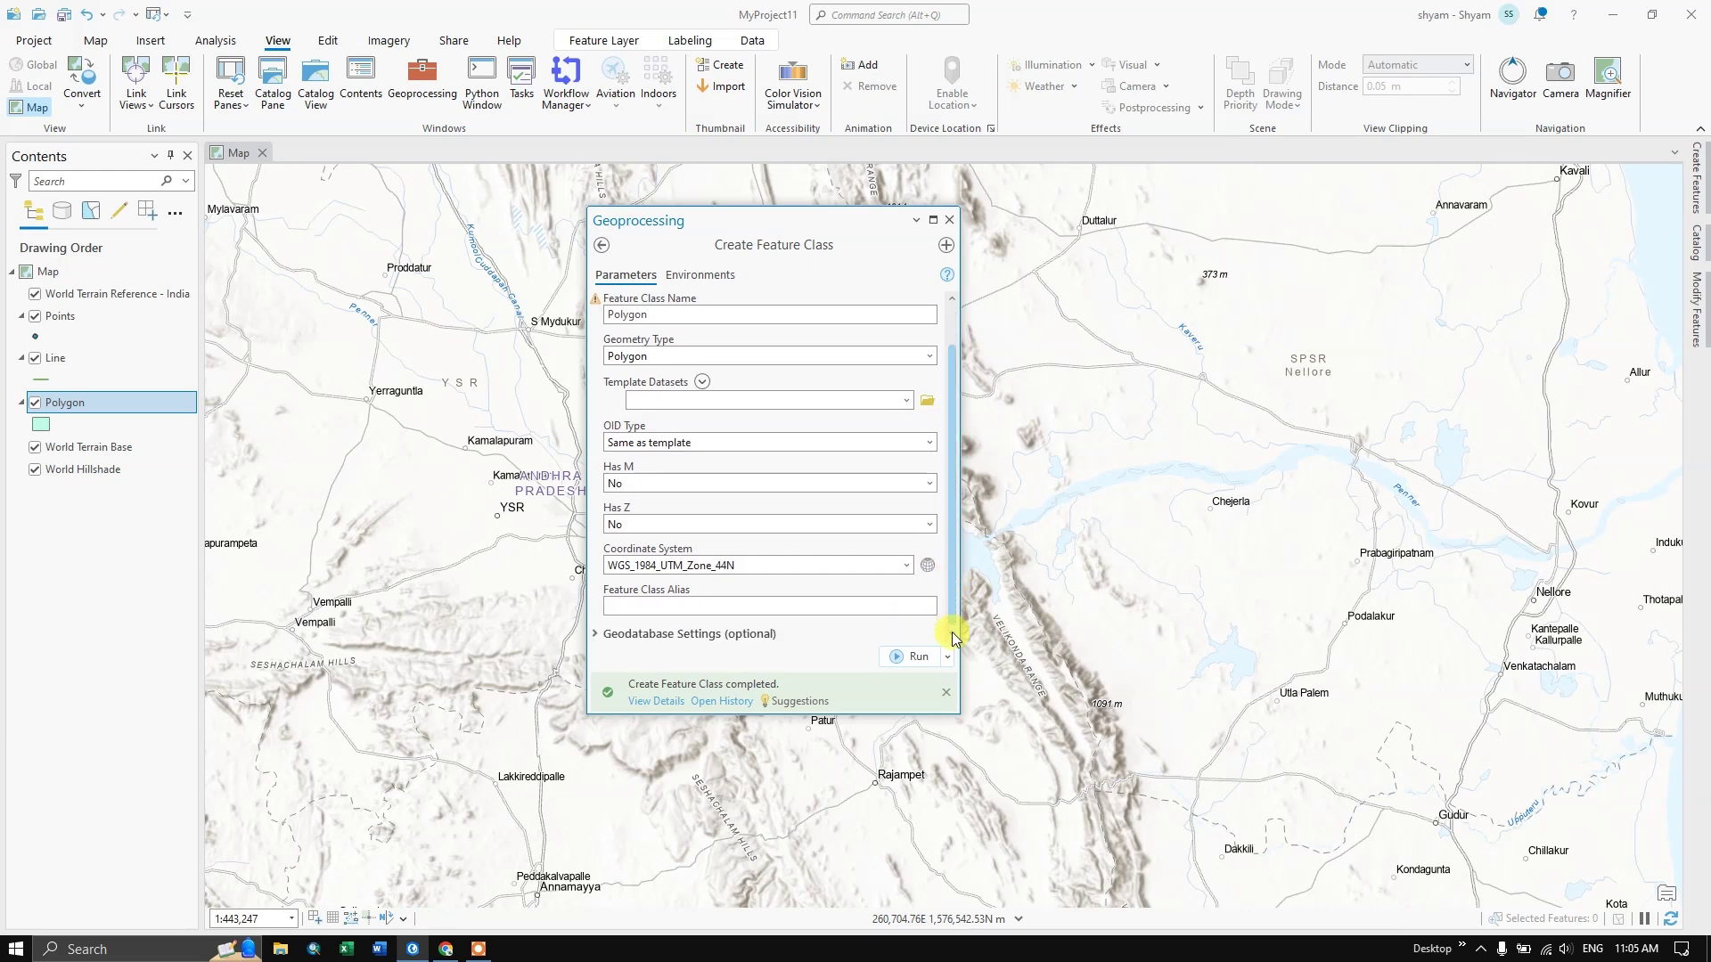
{"action": "left_click", "coordinate": [950, 220]}
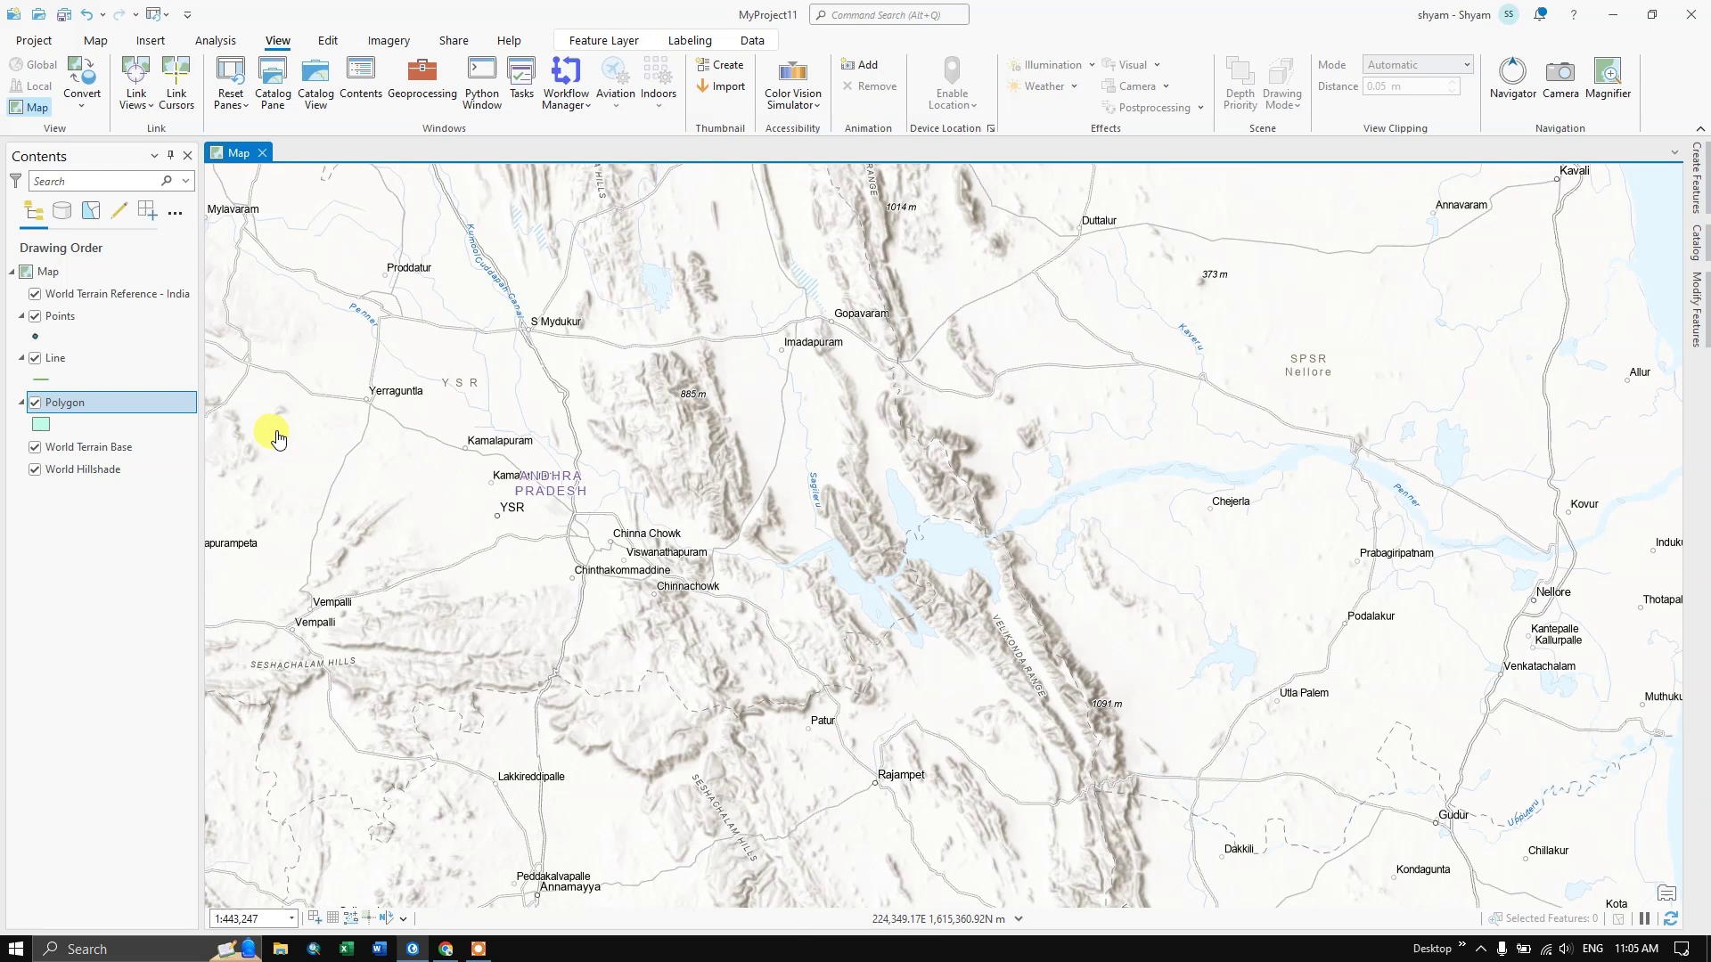